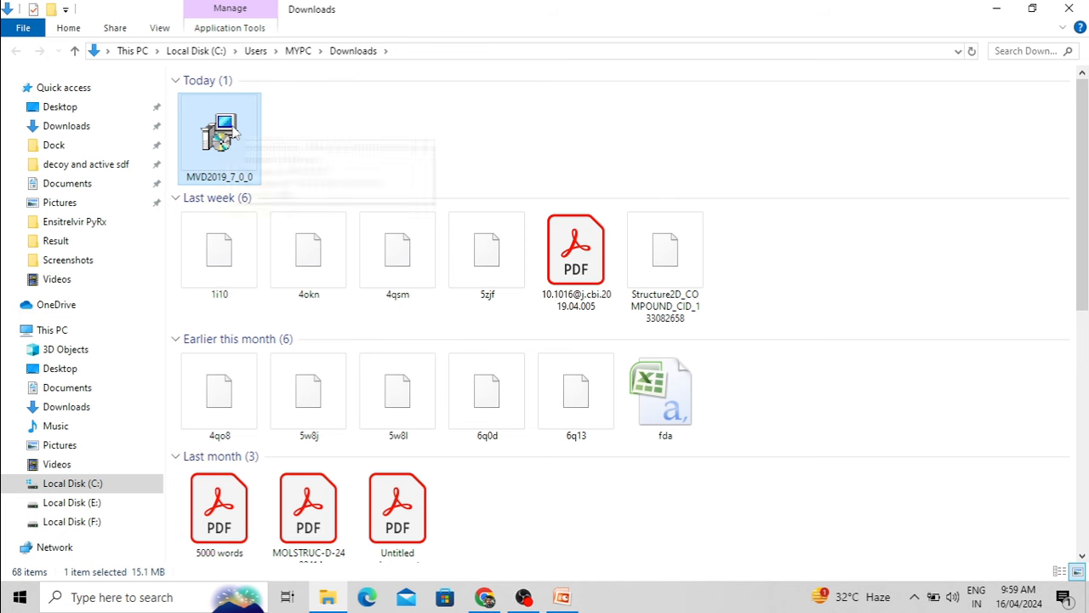
Run the MVD2019_7_0_0 installer from Downloads, allowing it past the SmartScreen block, and minimise the browser
double_click(234, 132)
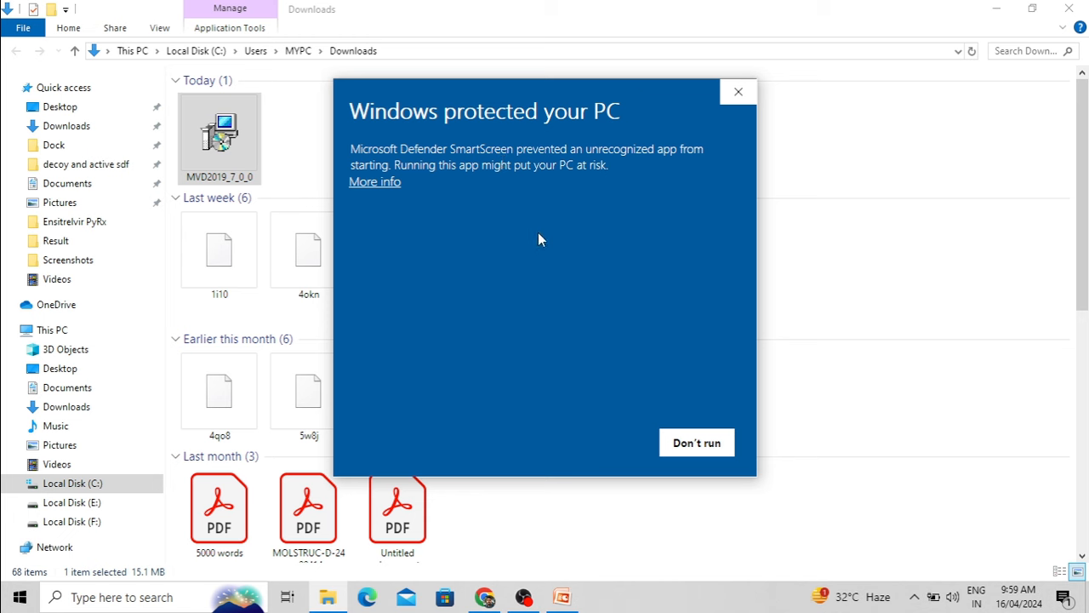
left_click(379, 182)
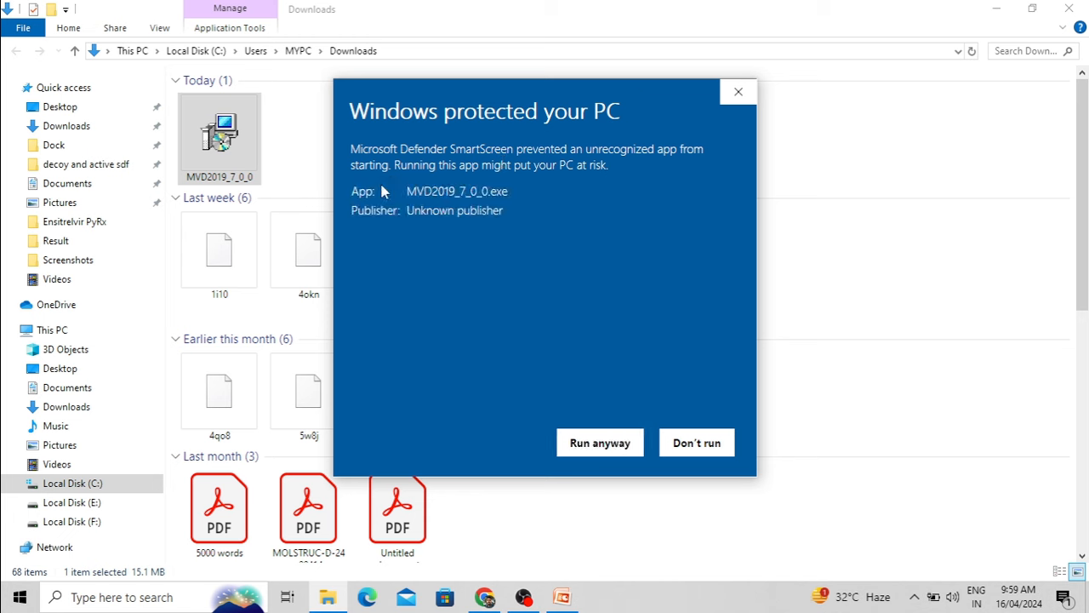
left_click(600, 442)
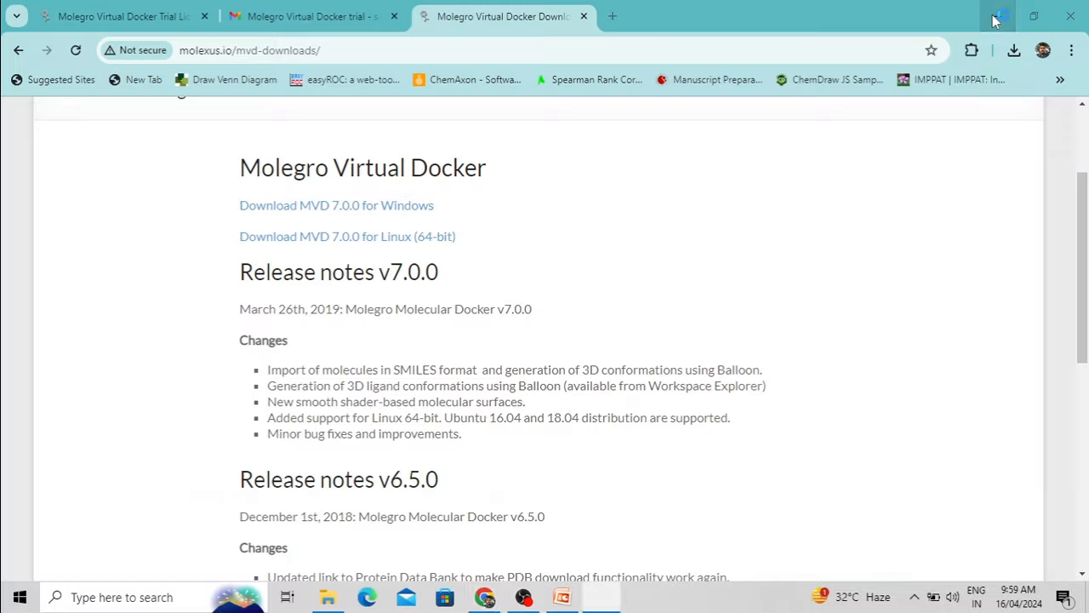
left_click(995, 17)
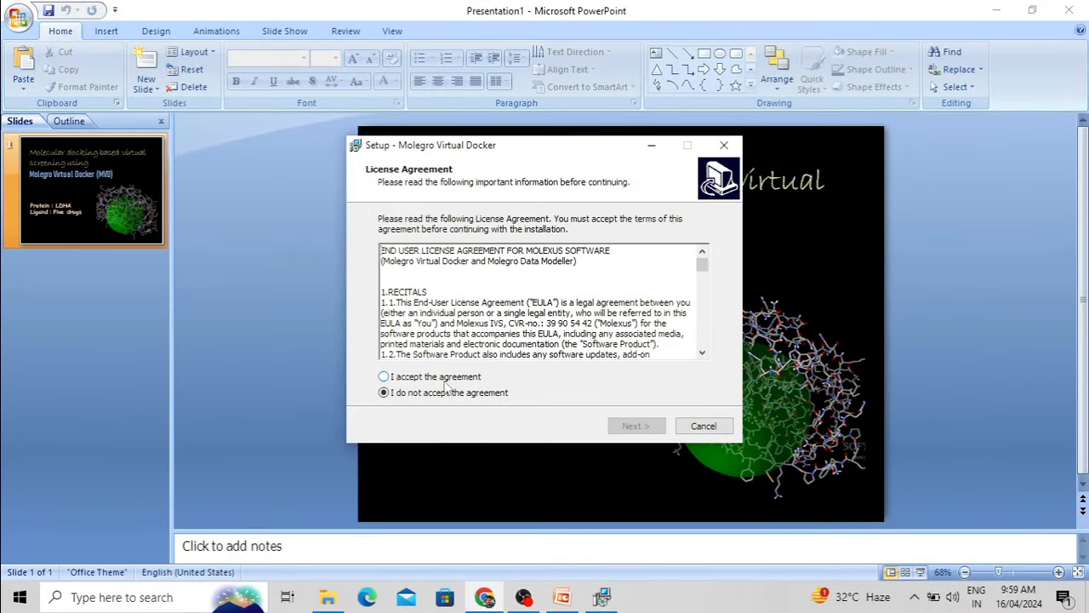
Accept the Molegro Virtual Docker license agreement, continue to the destination page, and minimise the windows behind the setup wizard
left_click(414, 379)
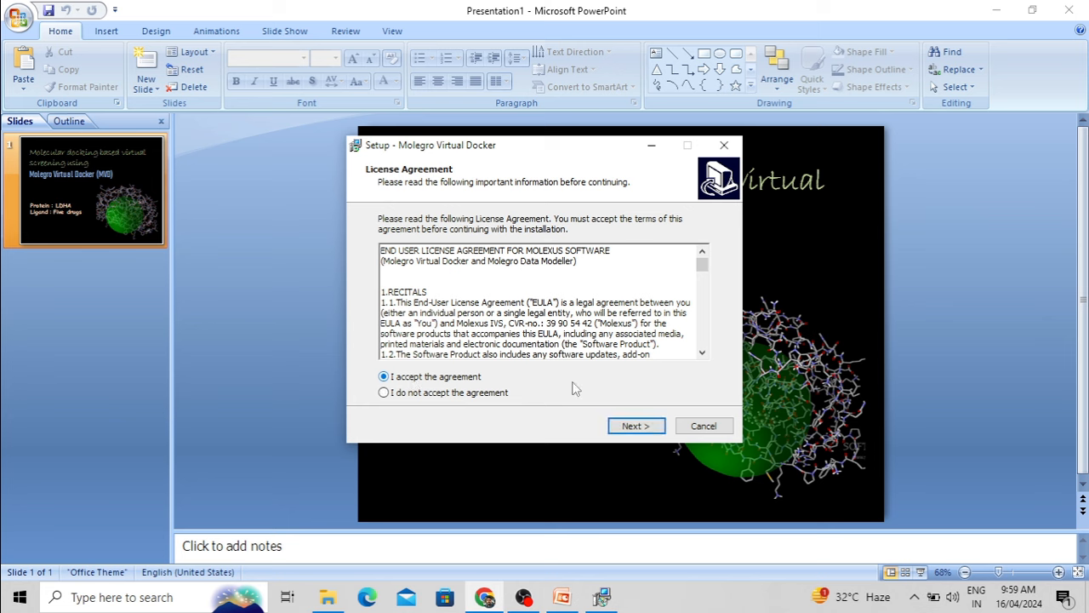
left_click(637, 426)
left_click(997, 11)
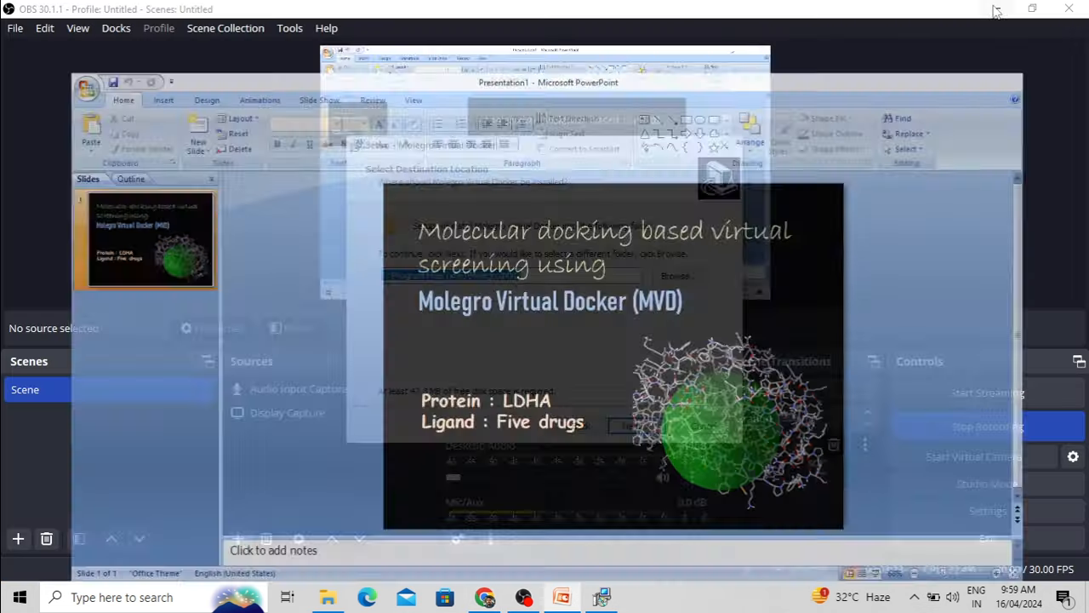
left_click(1004, 9)
left_click(999, 8)
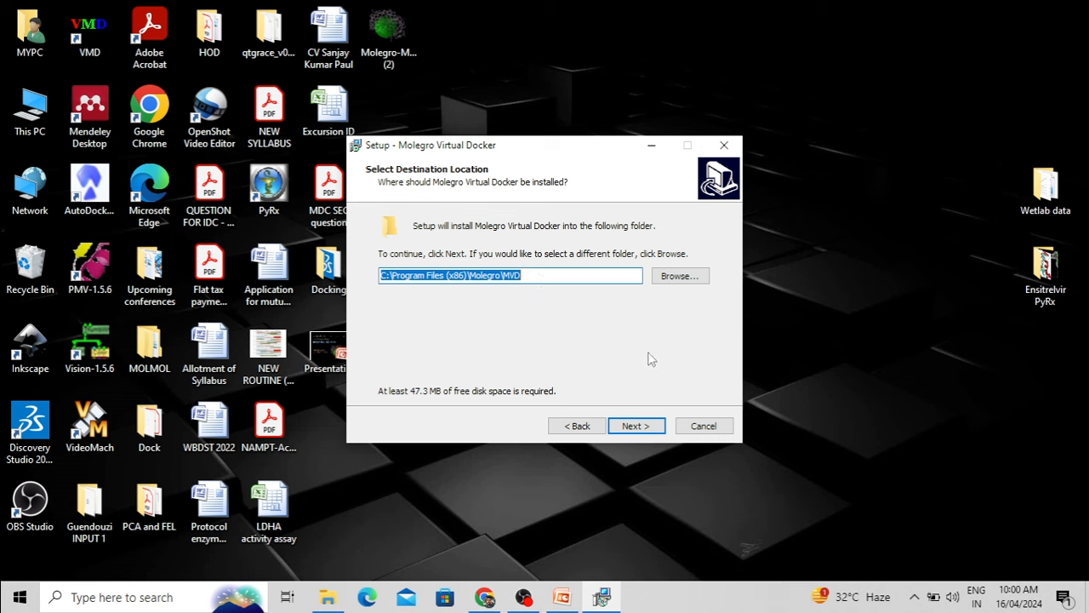
Accept the existing destination folder C:\Program Files (x86)\Molegro\MVD and keep Molegro Virtual Docker as the Start Menu folder
left_click(649, 427)
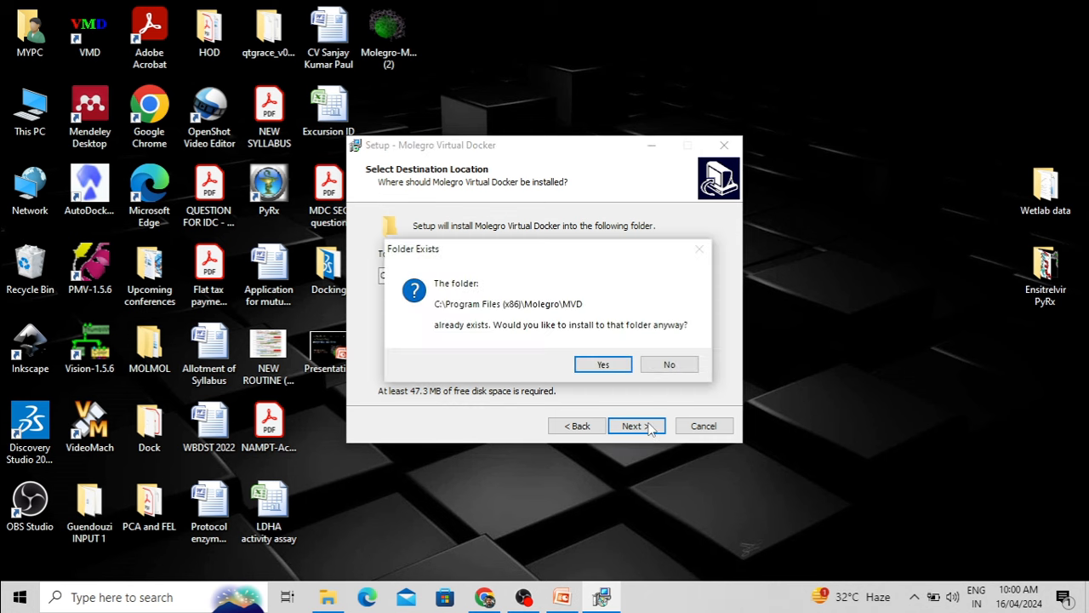
left_click(603, 364)
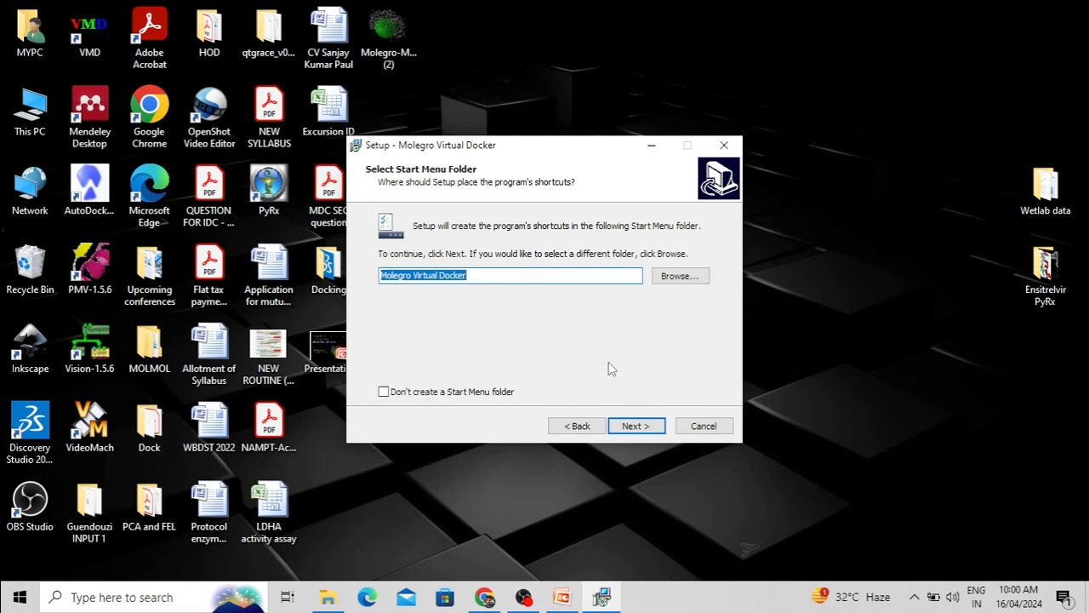
left_click(635, 427)
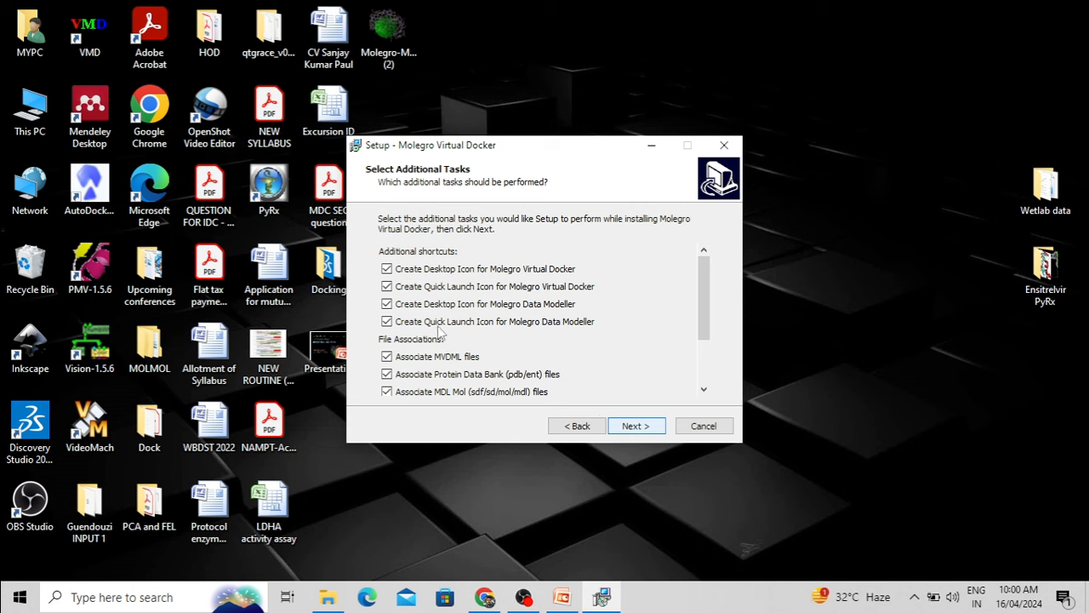
left_click(582, 430)
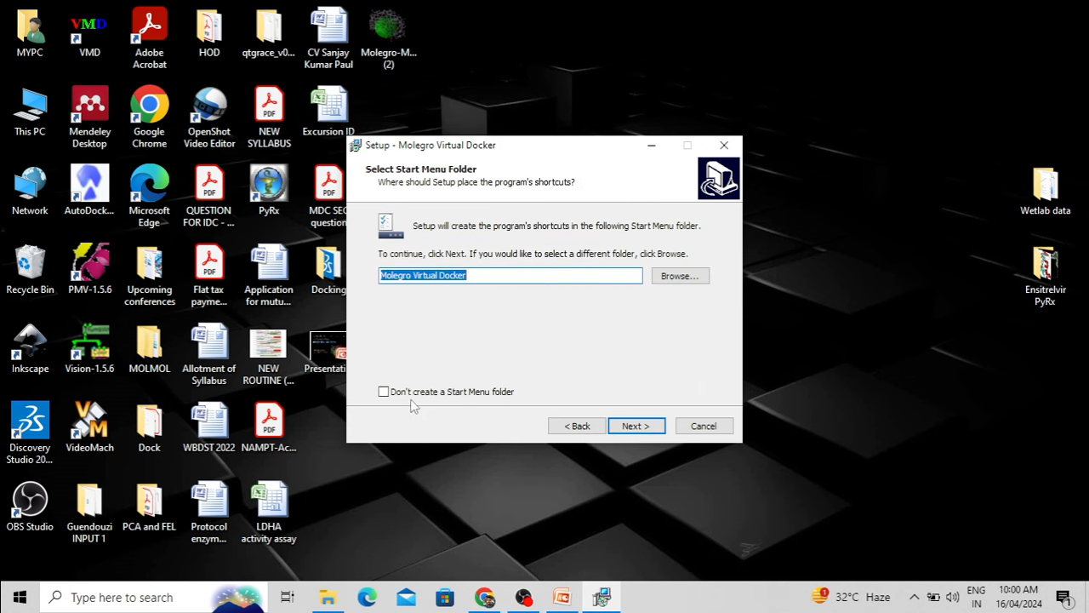
left_click(663, 427)
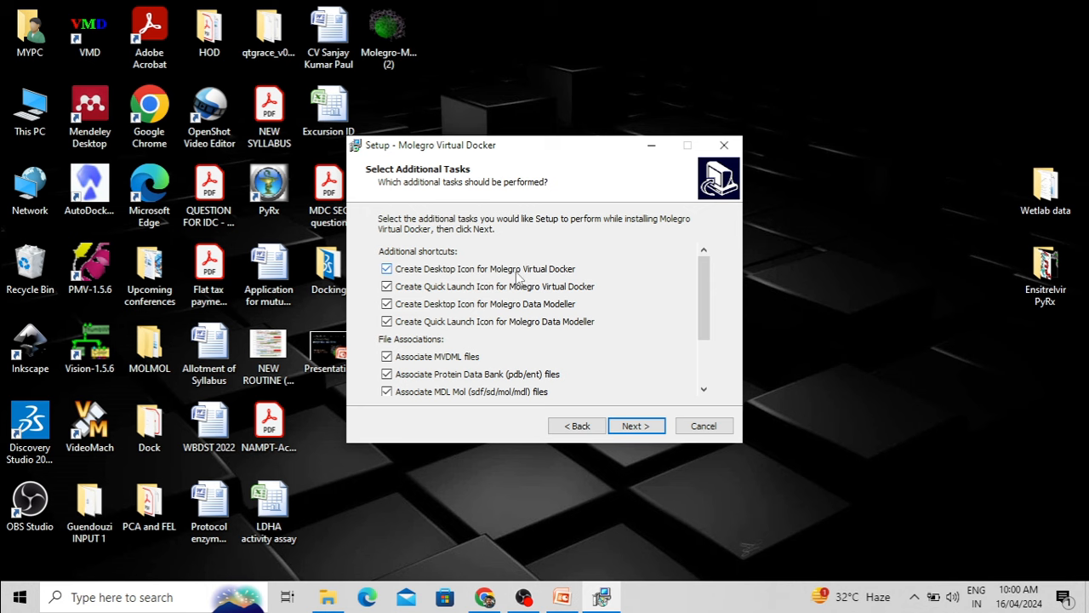
Install Molegro Virtual Docker with the default additional tasks and finish setup with the launch option cleared
left_click(649, 426)
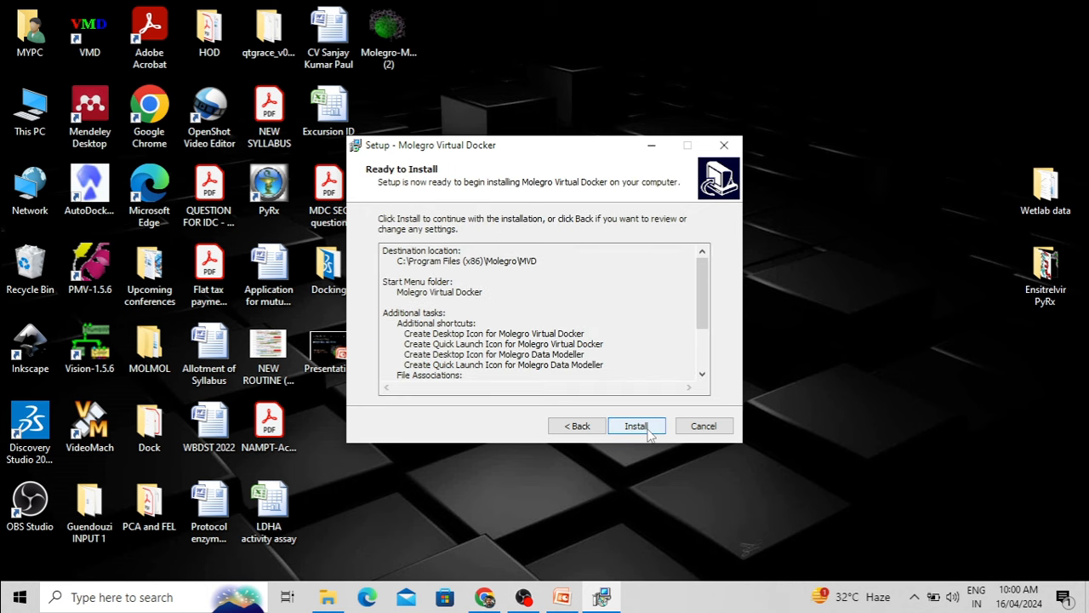
left_click(638, 426)
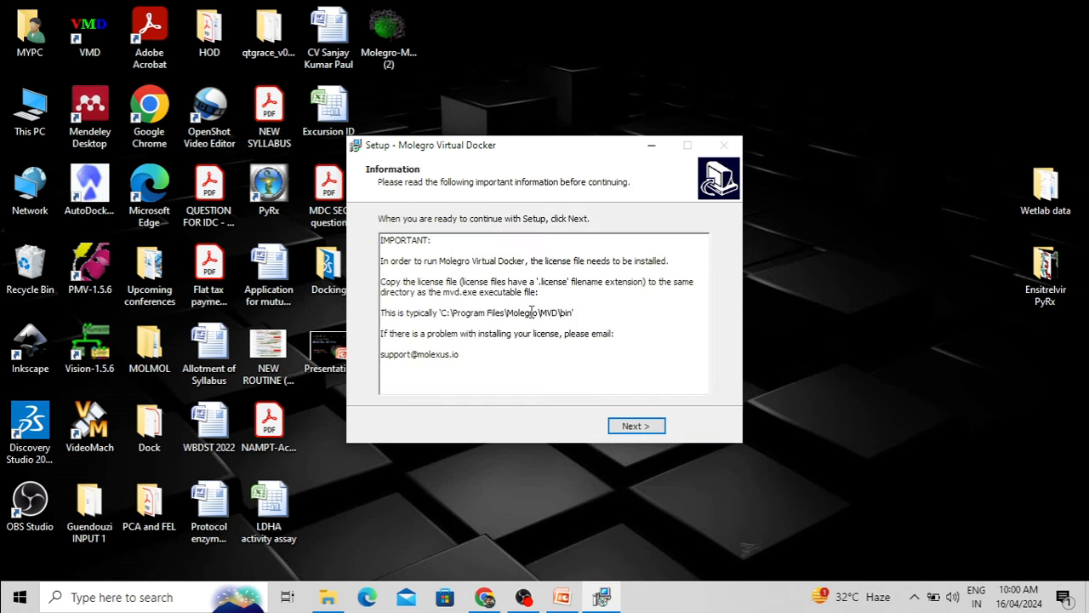
left_click(637, 427)
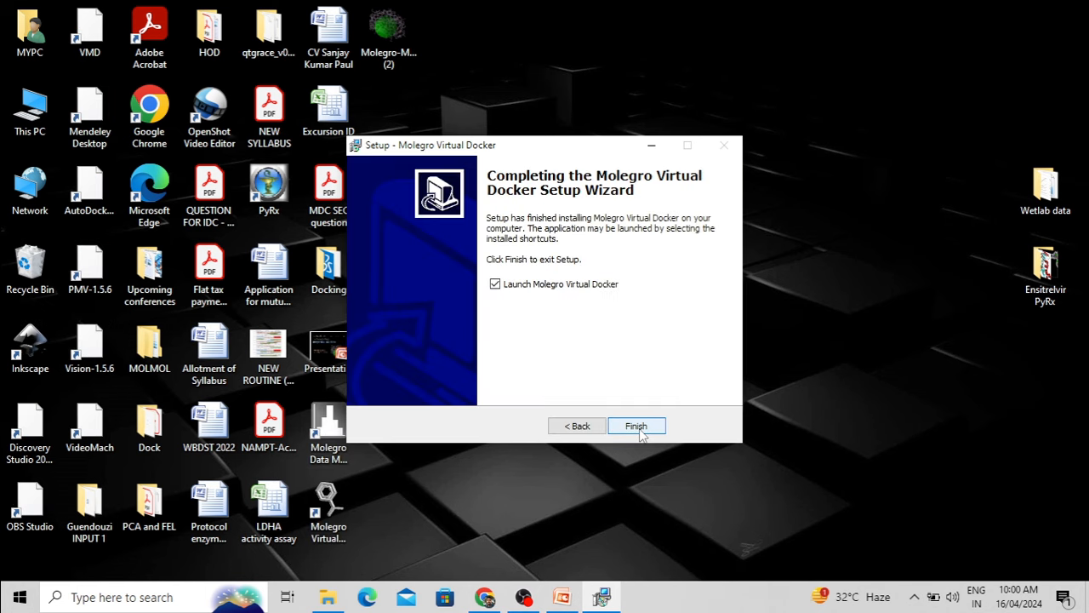
left_click(496, 284)
left_click(635, 427)
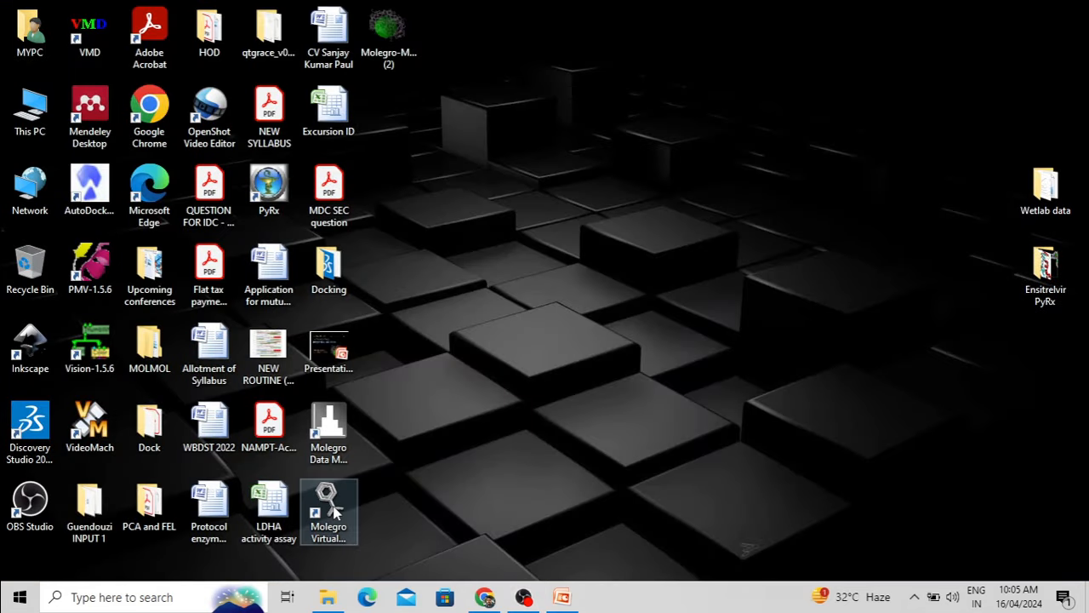
Try to start Molegro Virtual Docker from its desktop shortcut
left_click(334, 512)
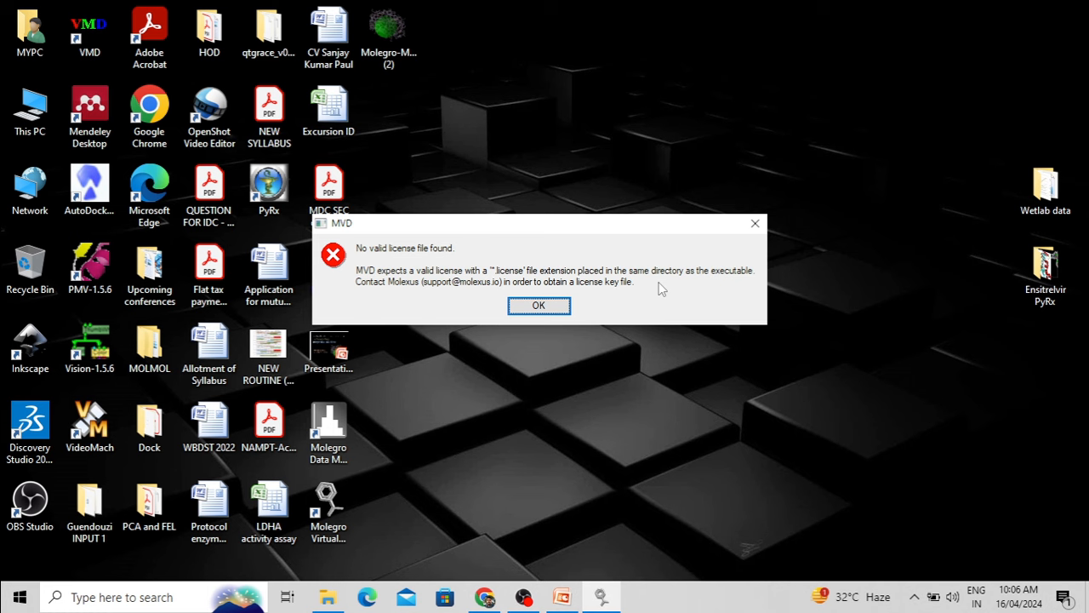
left_click(550, 307)
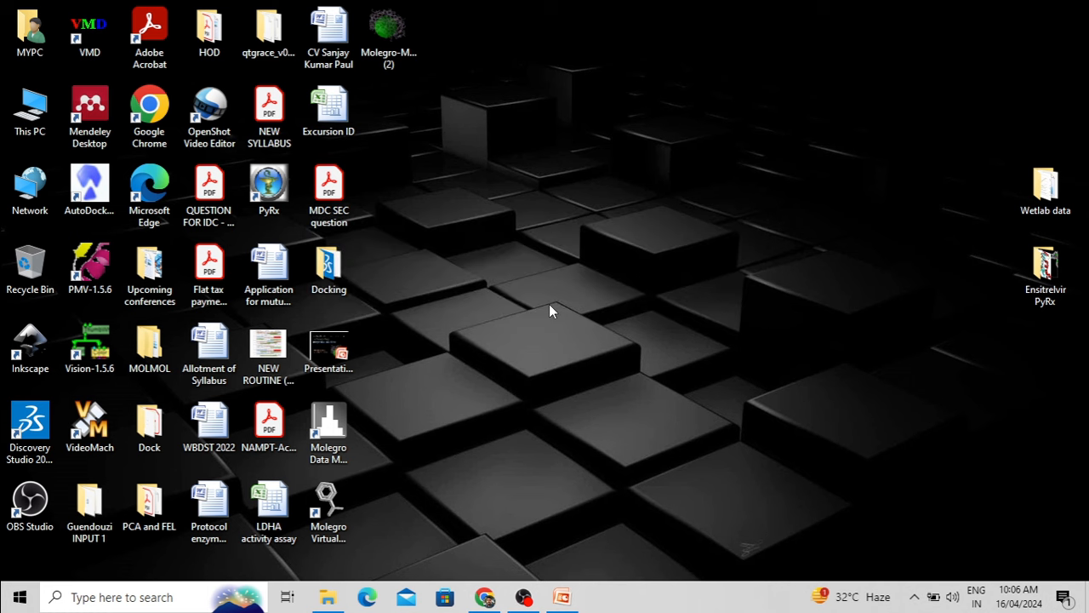
Switch to Chrome and download the mvdtrial.license attachment from the Molegro Virtual Docker trial email in Gmail
left_click(484, 596)
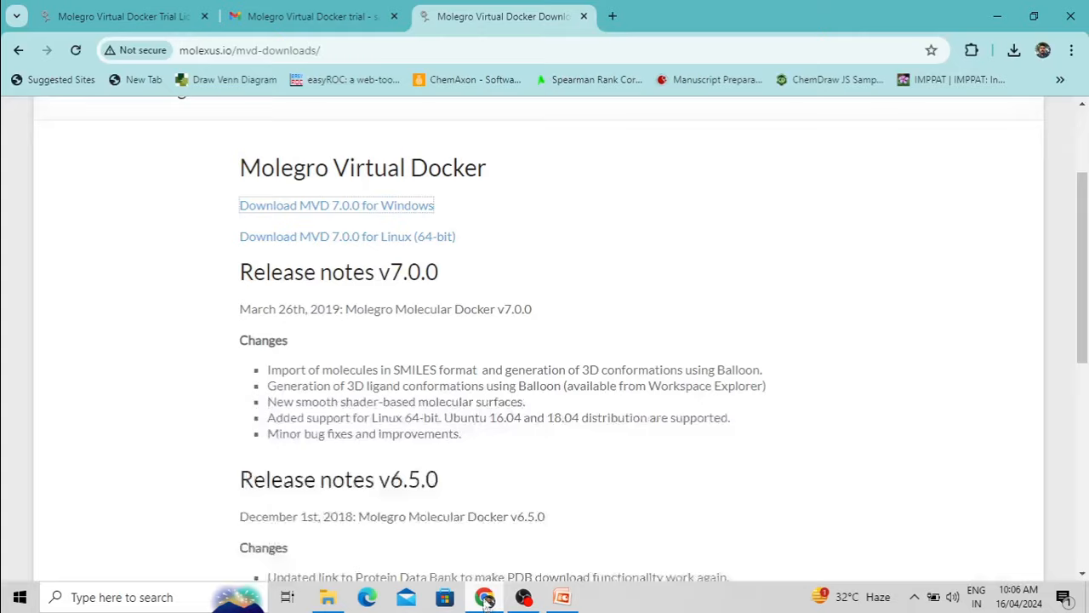
scroll(544, 256, "down", 4)
scroll(545, 255, "up", 2)
left_click(311, 16)
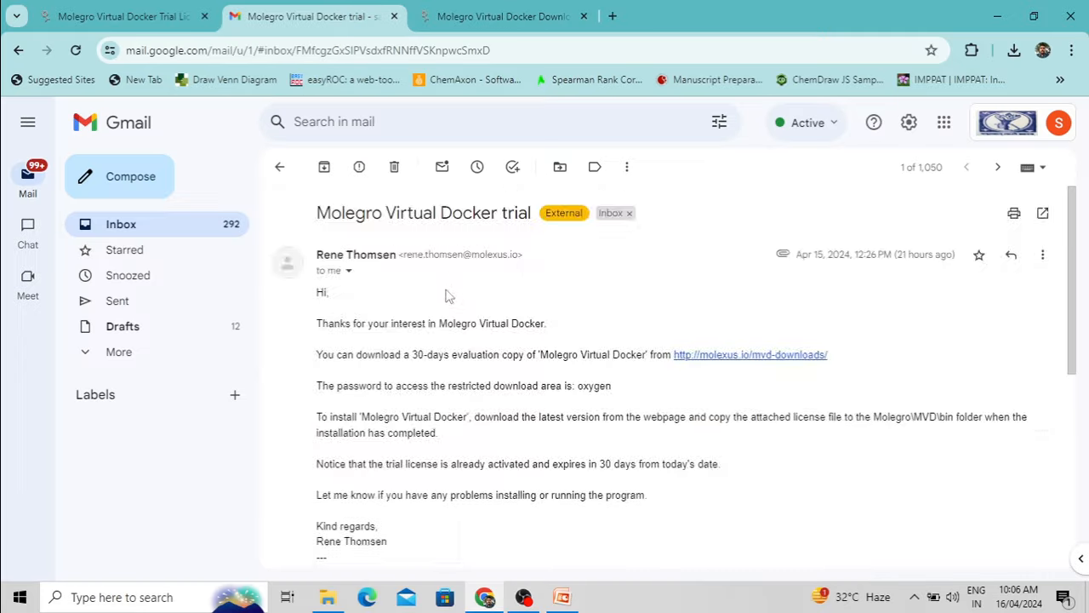
scroll(457, 304, "down", 5)
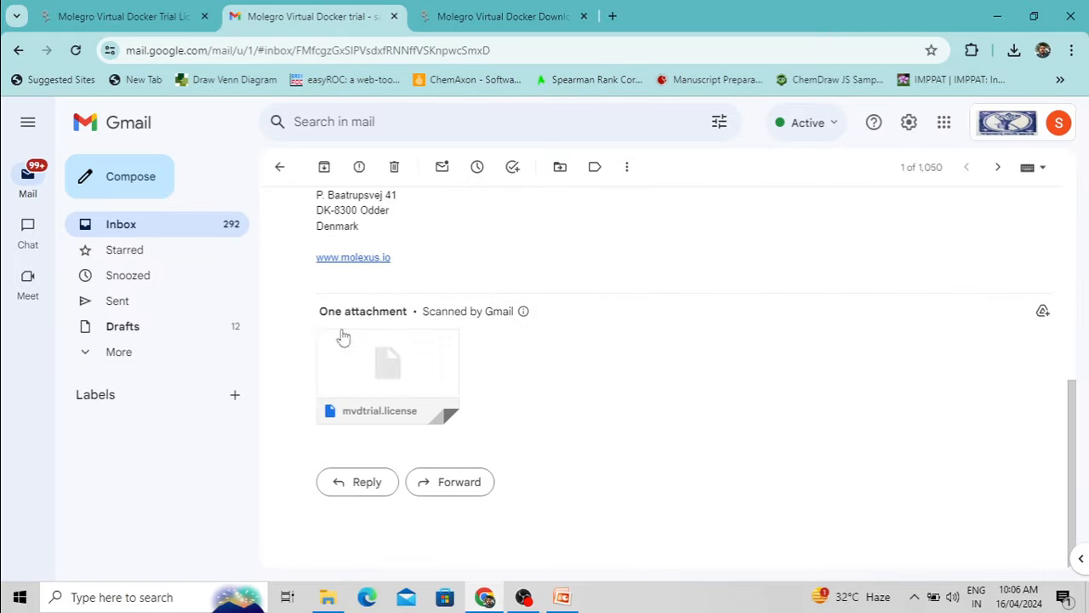
mouse_move(364, 387)
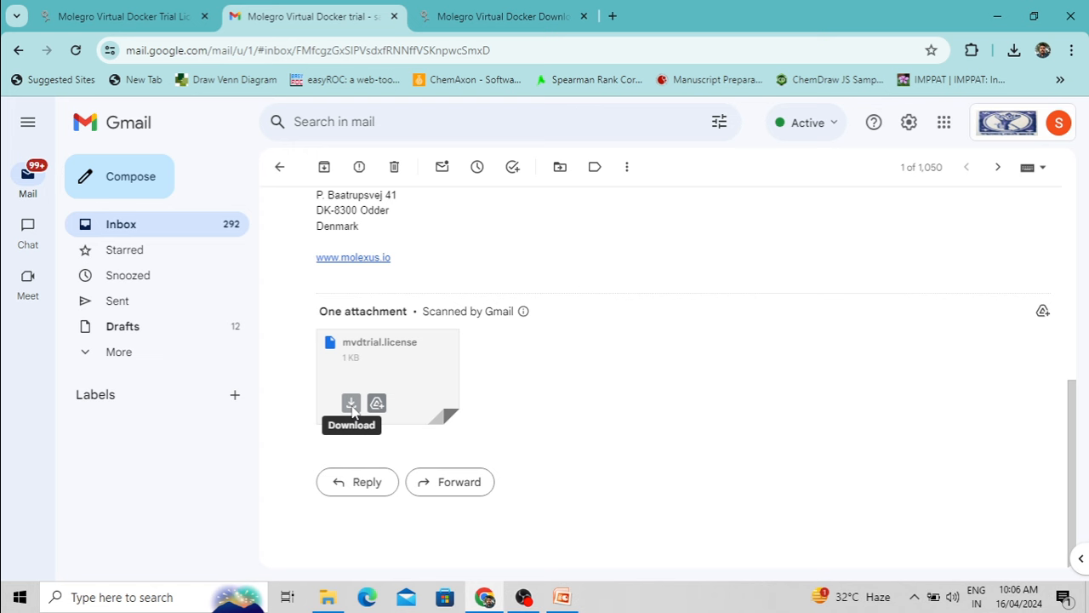
left_click(352, 405)
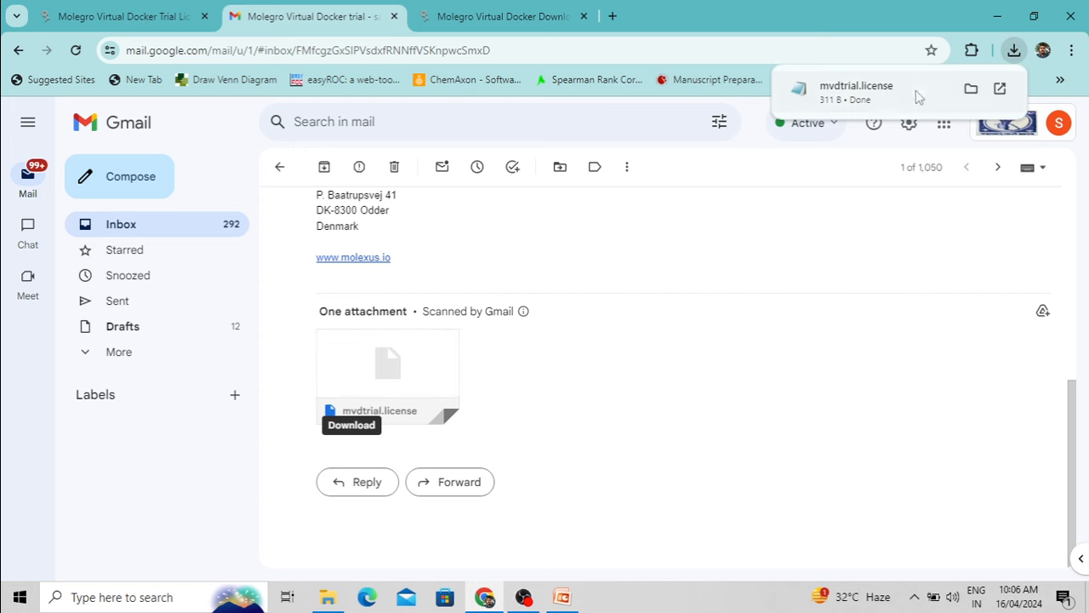
Show the downloaded mvdtrial license file in its folder, cut it for moving, and minimise the open windows
left_click(971, 89)
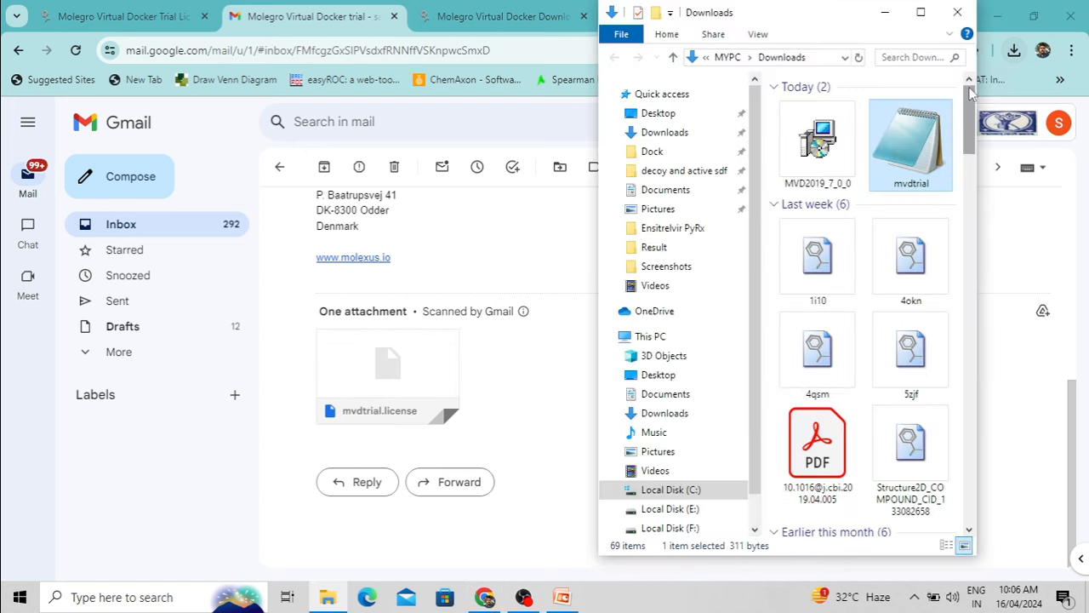
double_click(921, 12)
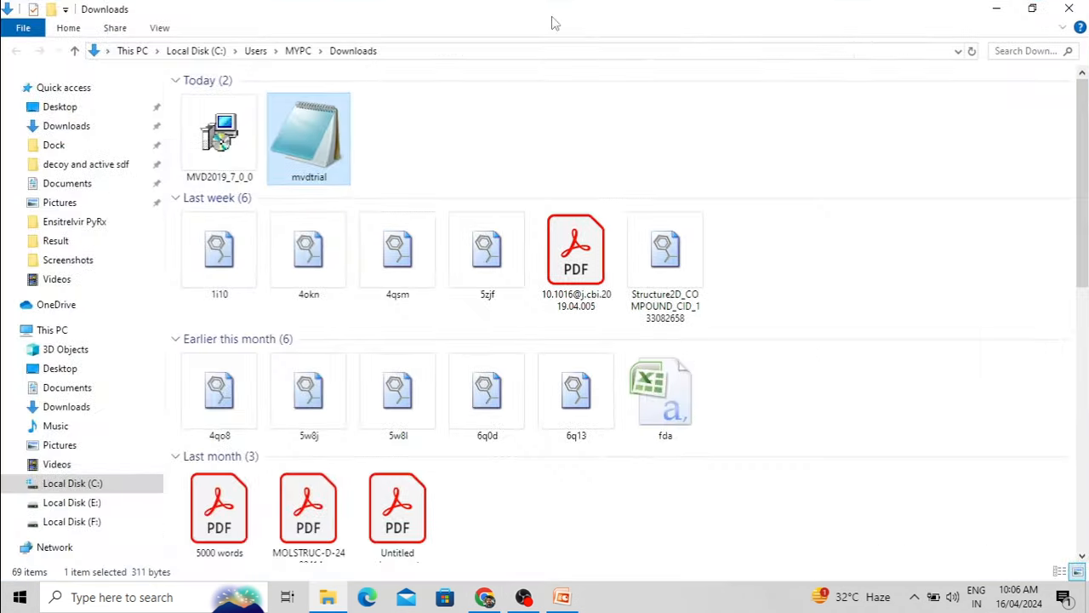
right_click(317, 138)
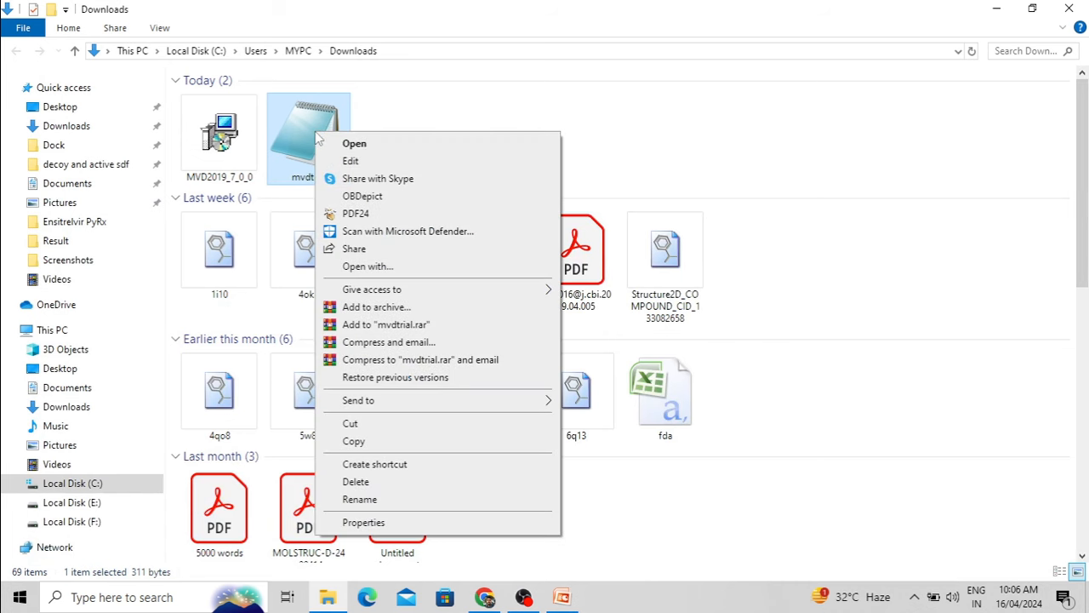
left_click(353, 424)
left_click(996, 10)
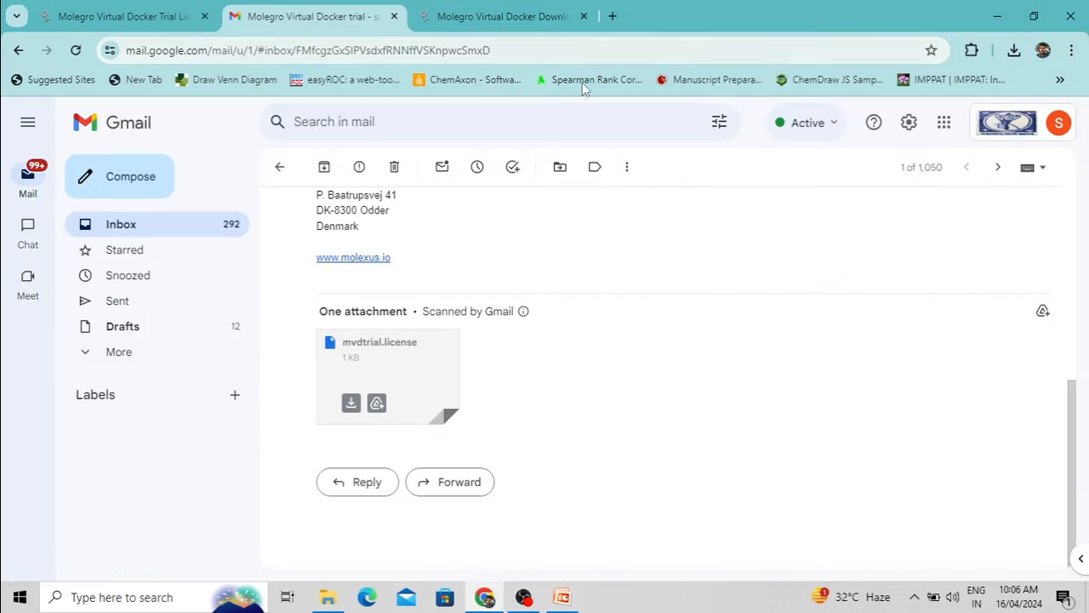
left_click(992, 16)
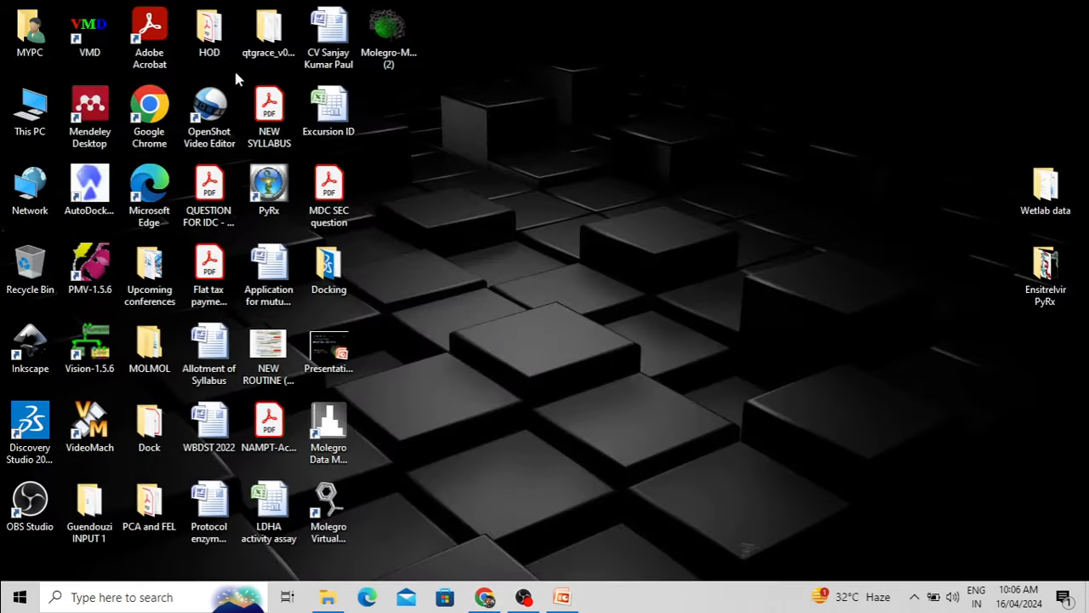
Open the MVD program folder under Program Files (x86) > Molegro on Local Disk (C:)
double_click(43, 117)
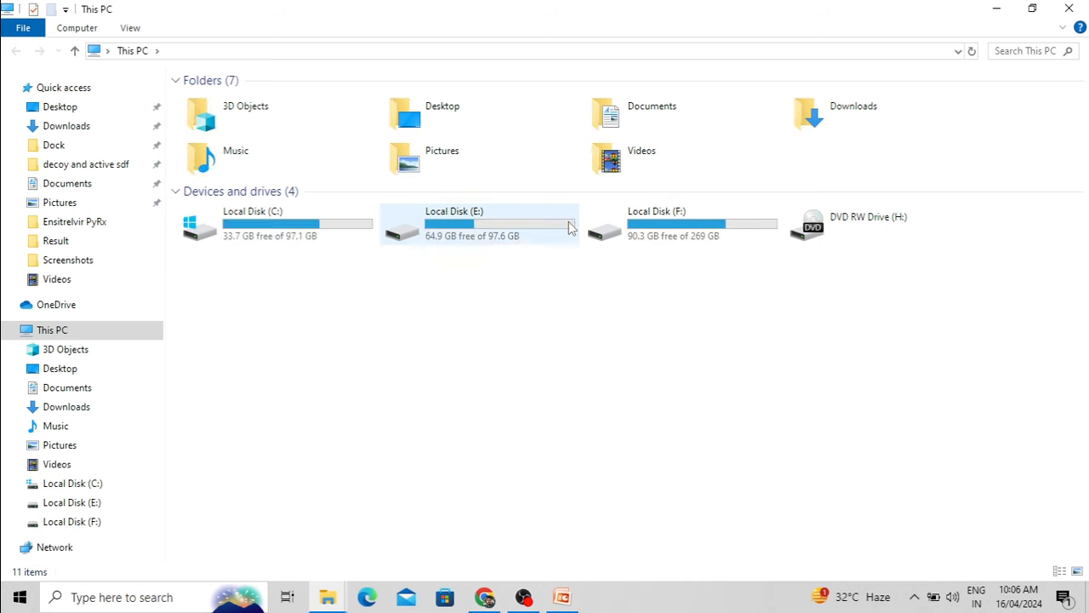
double_click(328, 231)
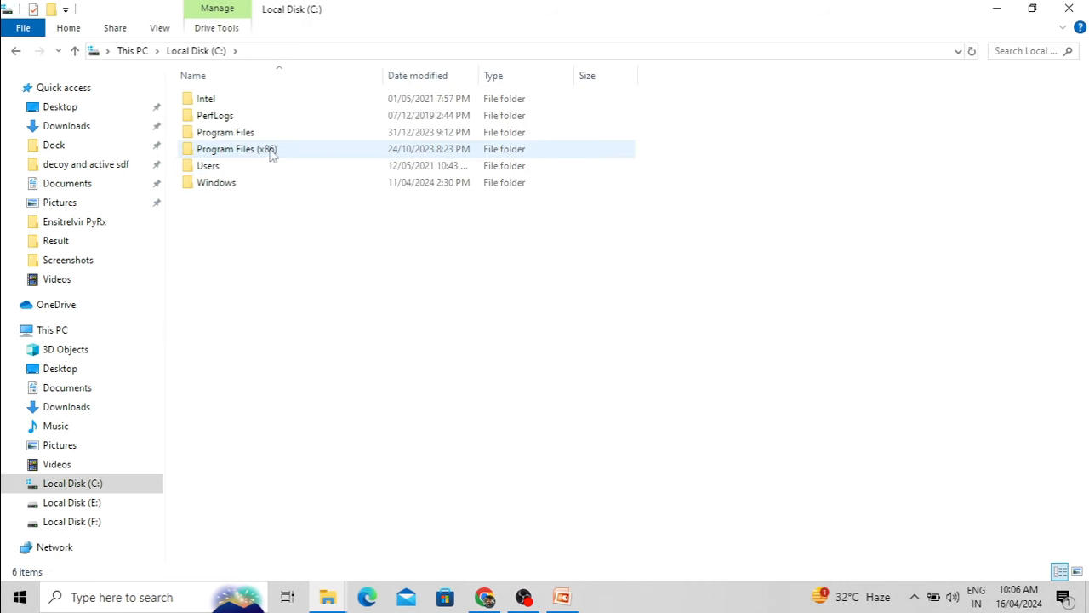
double_click(262, 151)
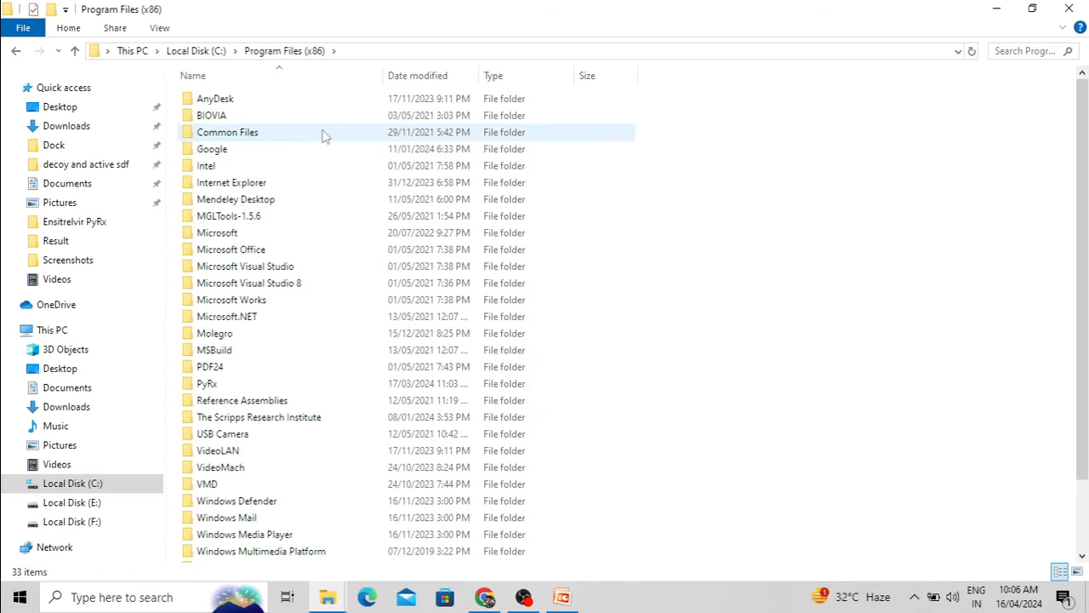
scroll(332, 149, "down", 2)
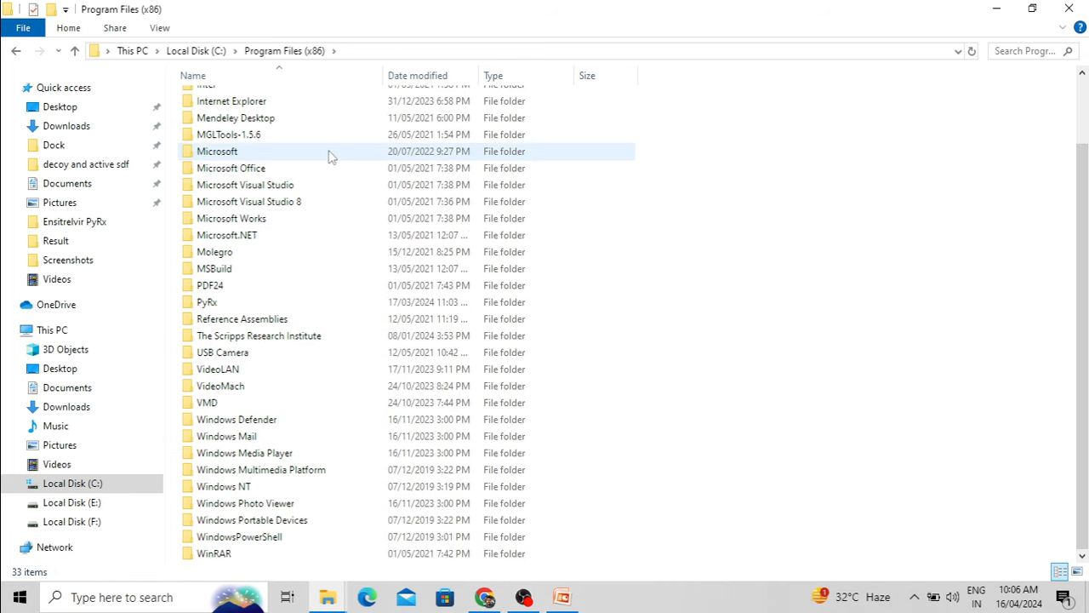
scroll(332, 158, "up", 2)
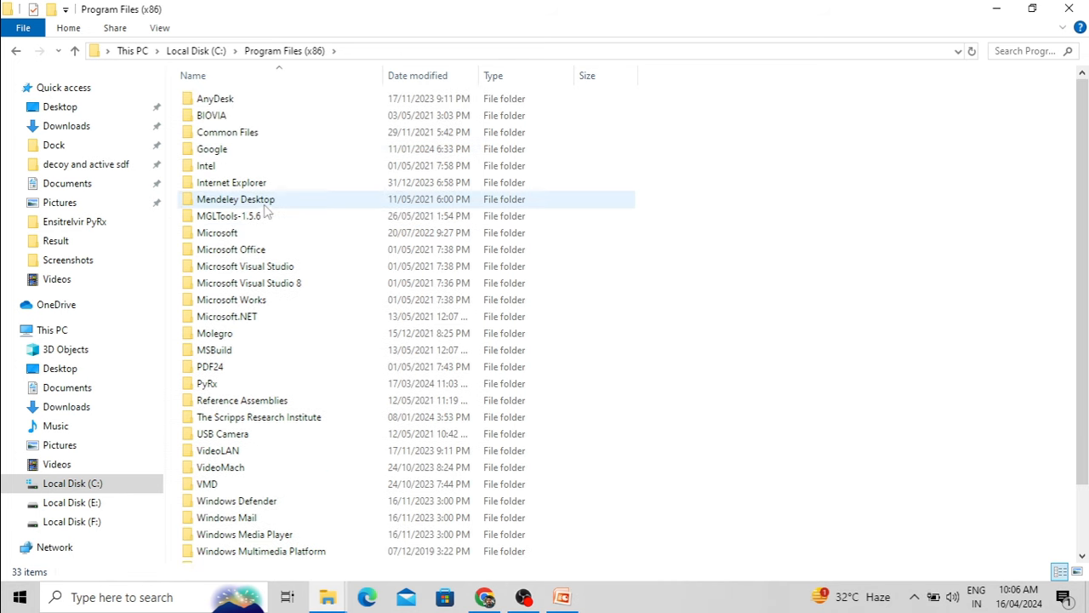
double_click(228, 334)
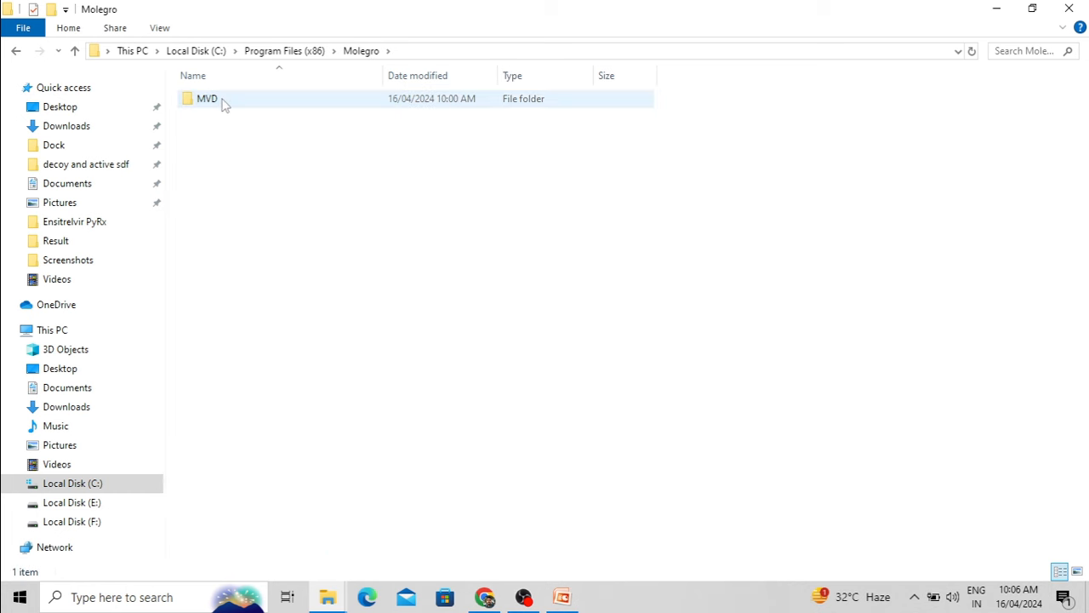
double_click(223, 102)
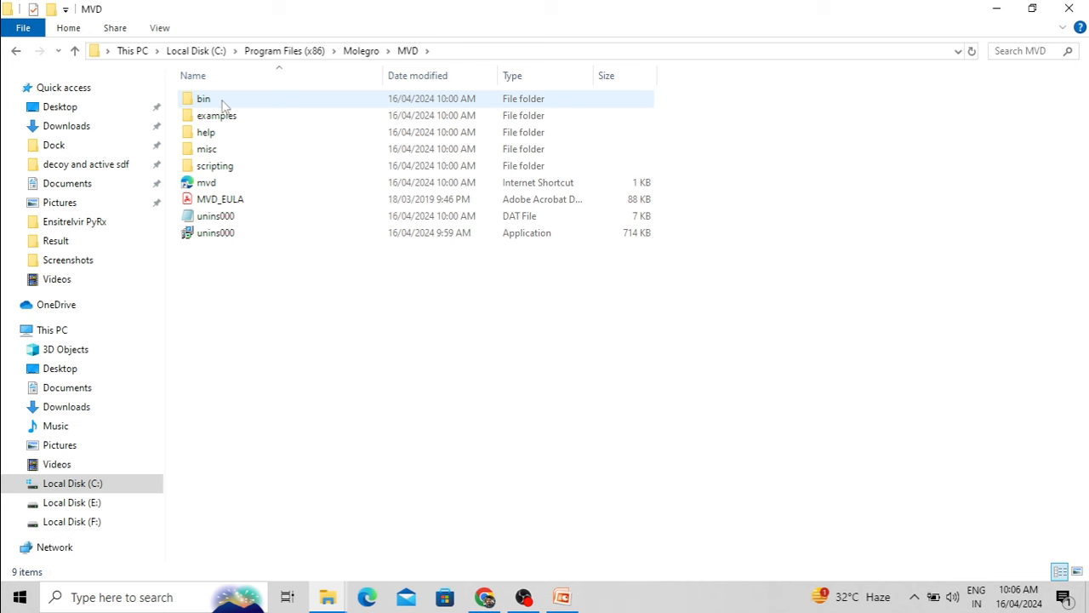
Paste the cut mvdtrial license file into the MVD folder with administrator permission and minimise the folder window
right_click(250, 297)
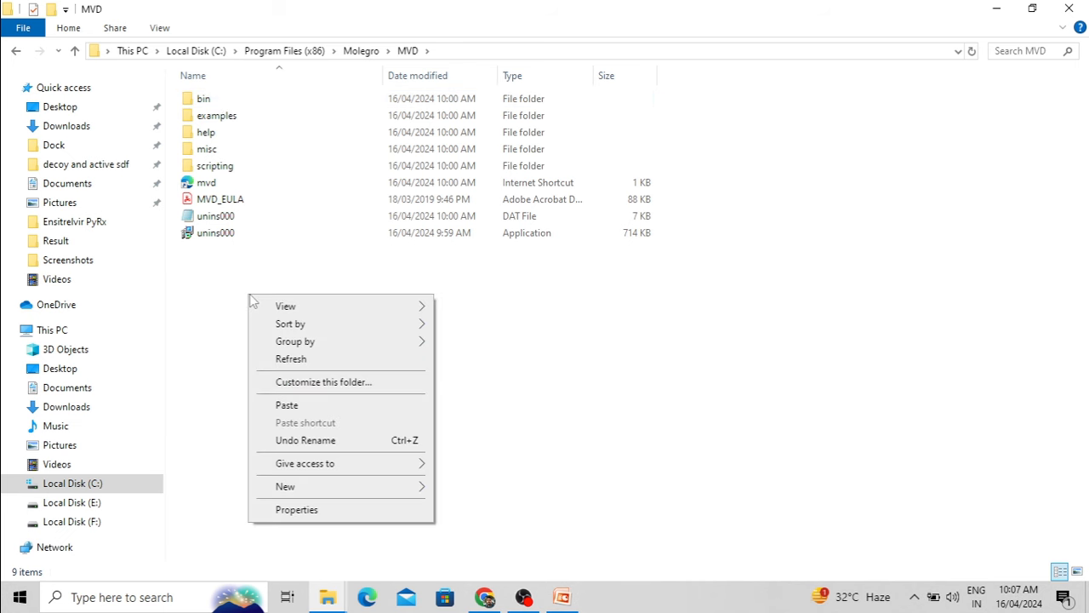
left_click(286, 405)
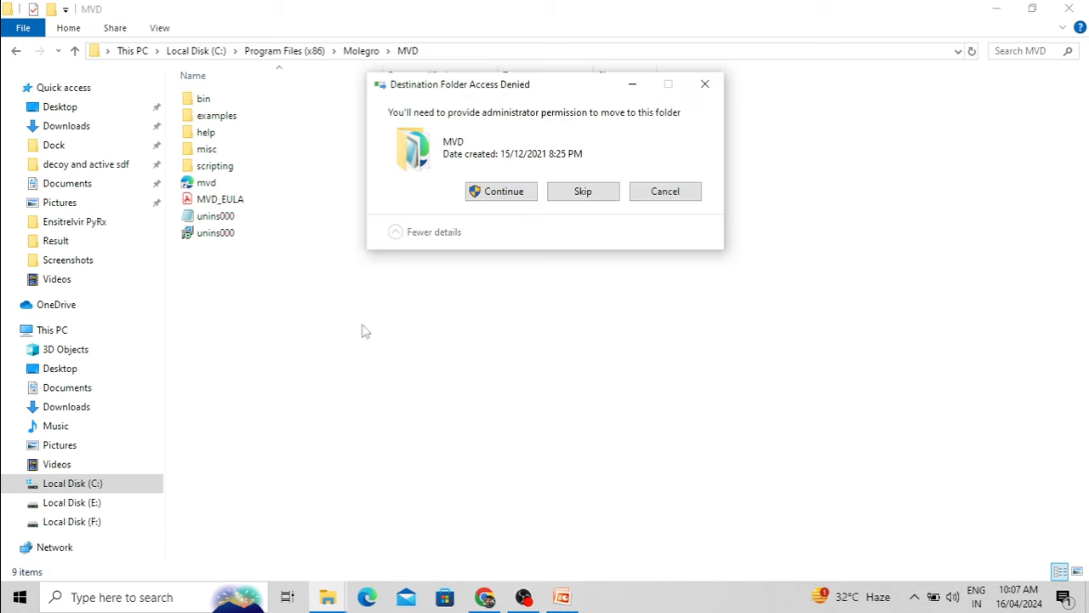
left_click(506, 192)
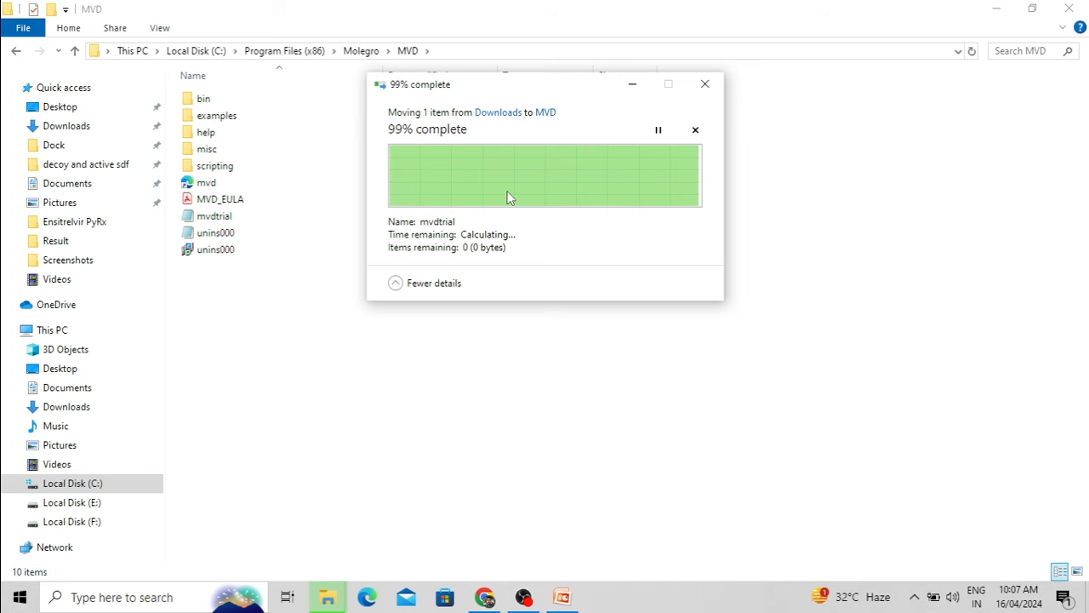
left_click(783, 412)
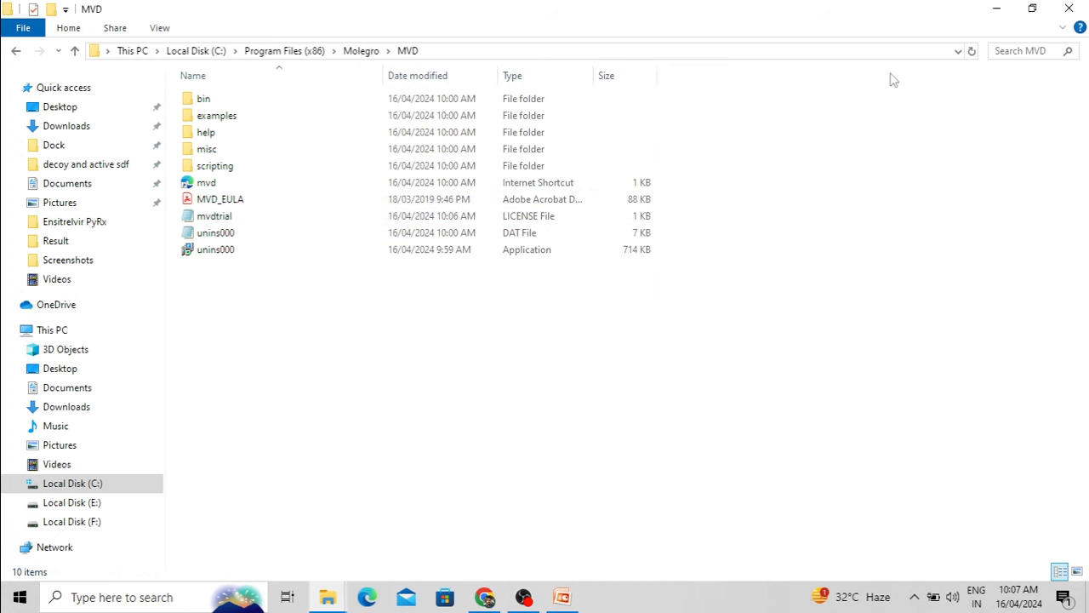
left_click(997, 9)
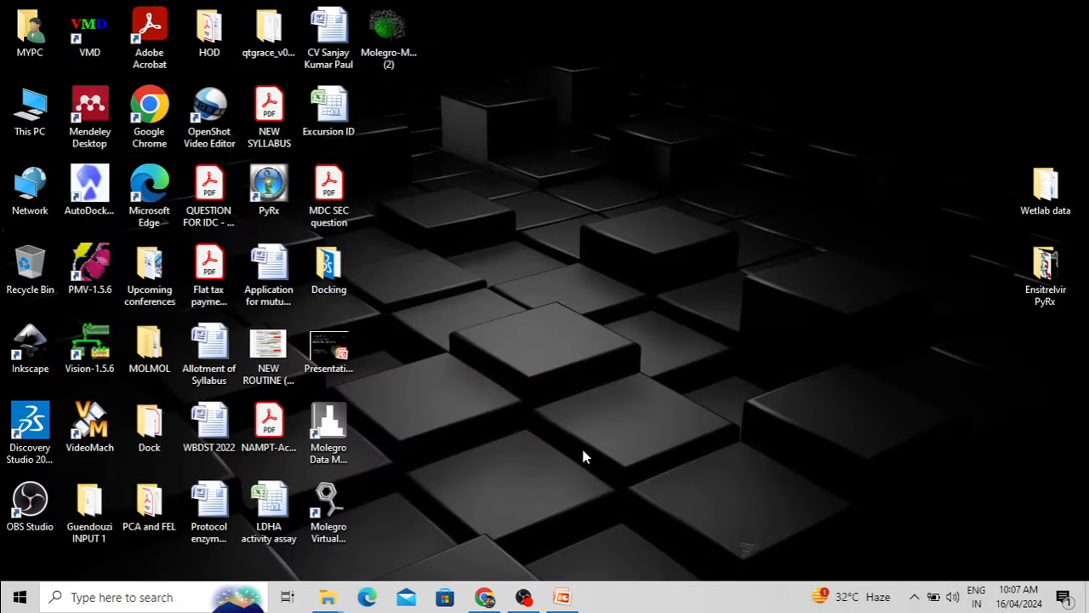
left_click(343, 507)
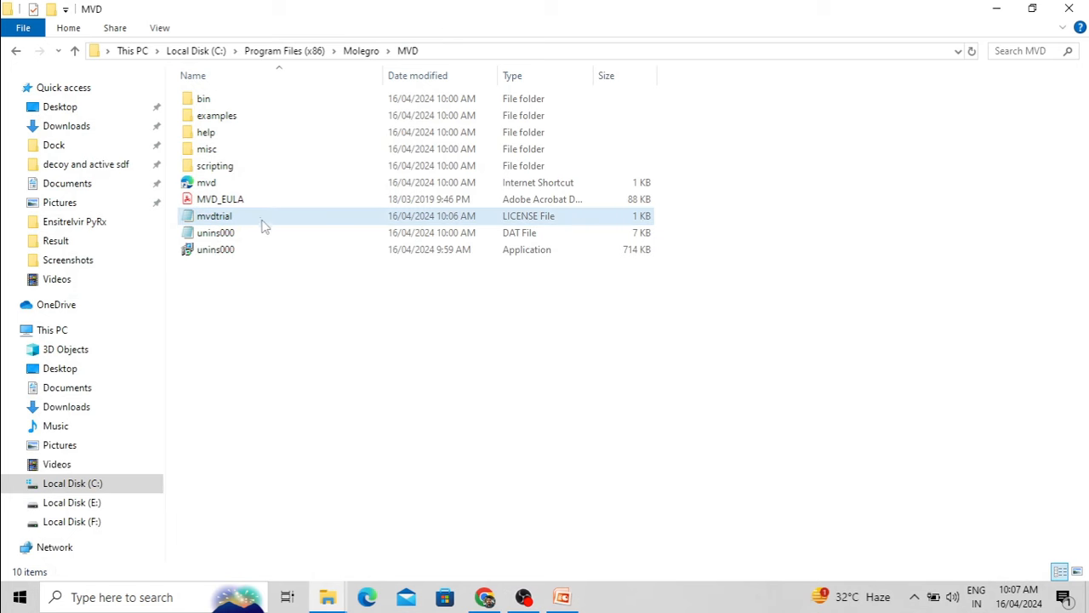
Move the mvdtrial license file from the MVD folder into its bin subfolder, granting administrator permission
right_click(262, 224)
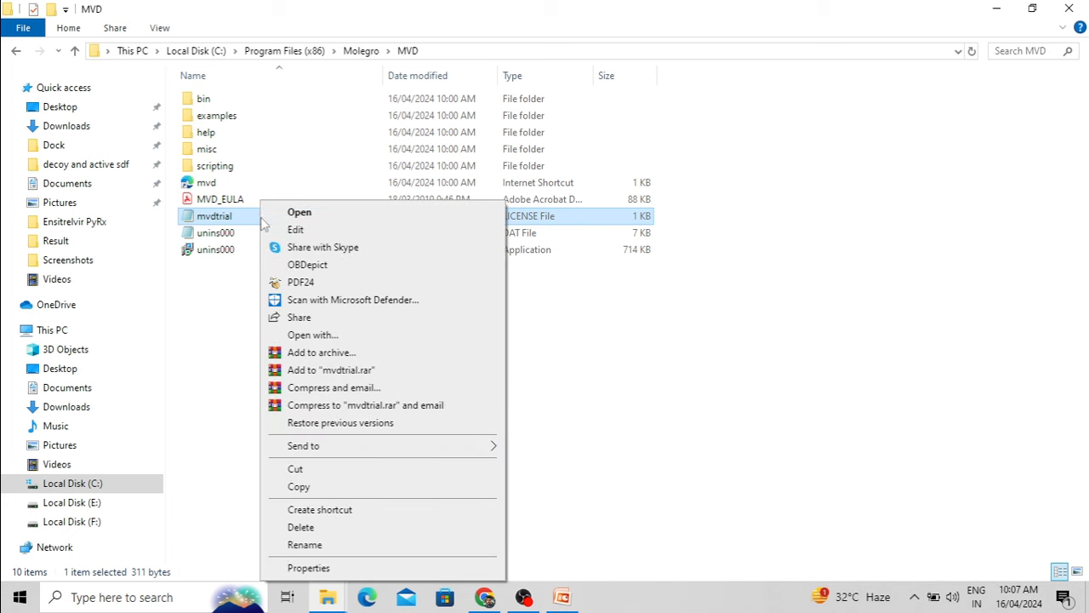
left_click(311, 470)
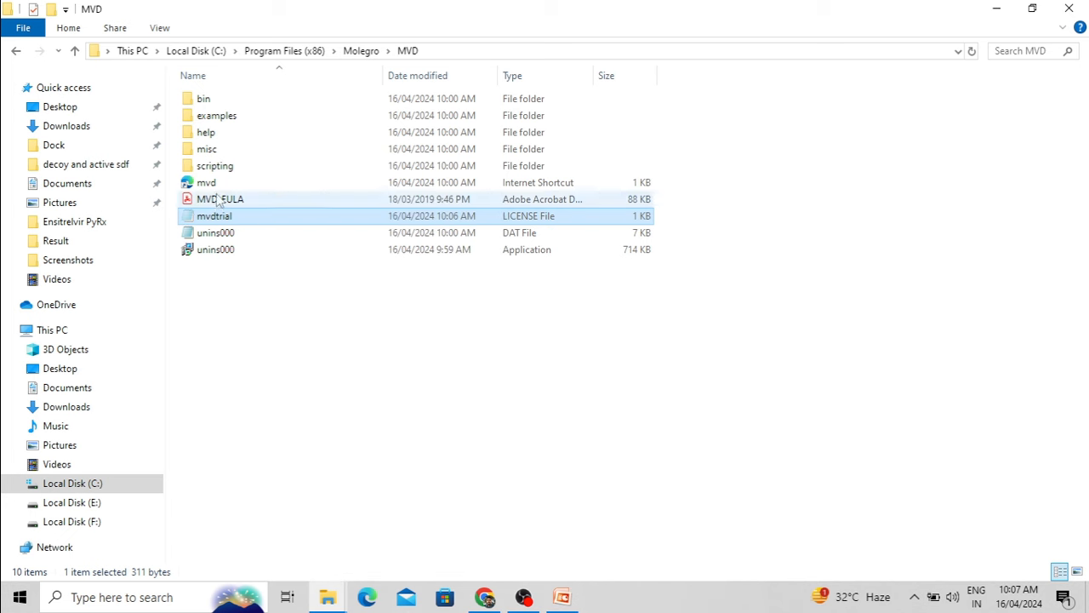
left_click(213, 100)
double_click(214, 101)
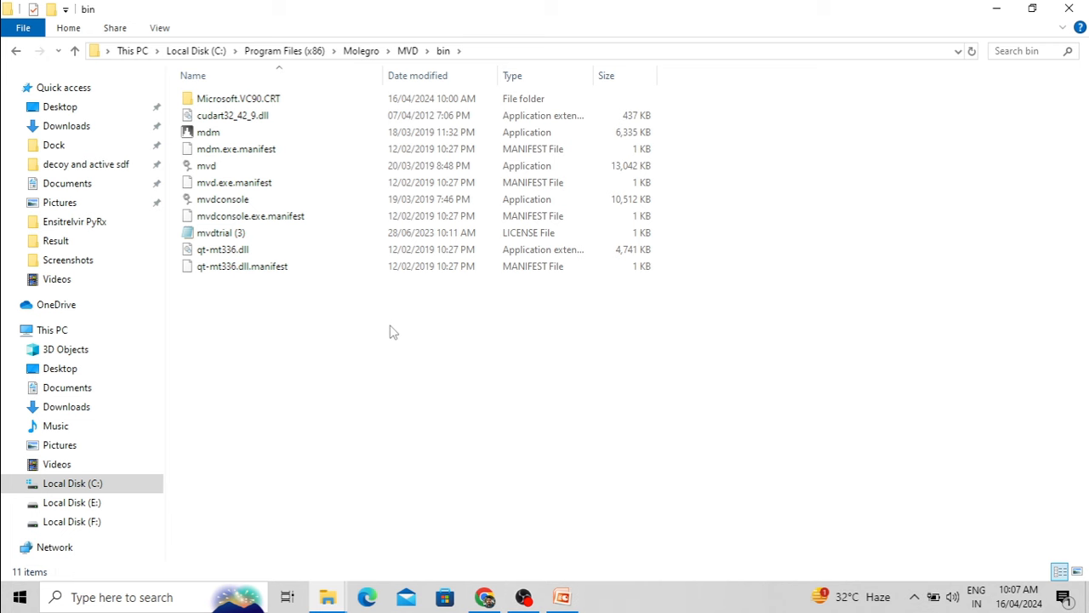
right_click(315, 355)
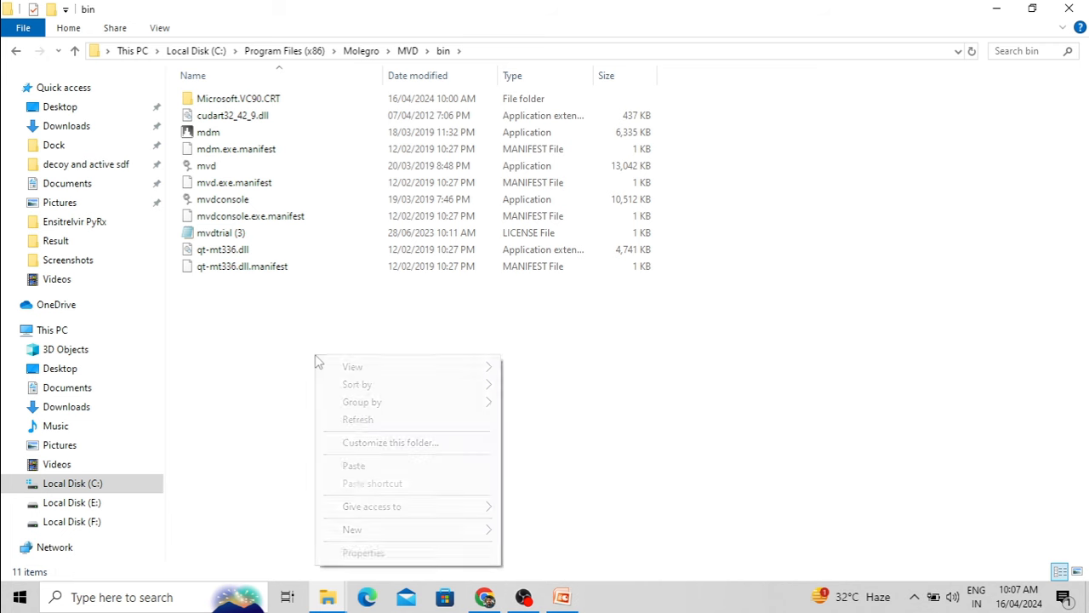
left_click(354, 465)
left_click(500, 190)
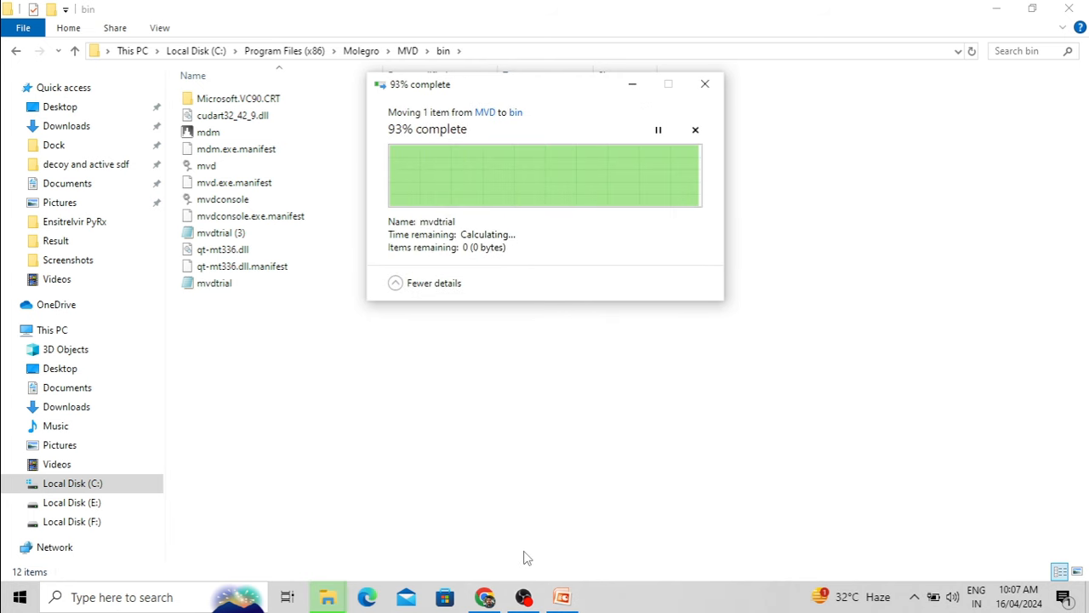
Minimise the folder window, start Molegro Virtual Docker from its desktop shortcut and maximise its window
mouse_move(488, 598)
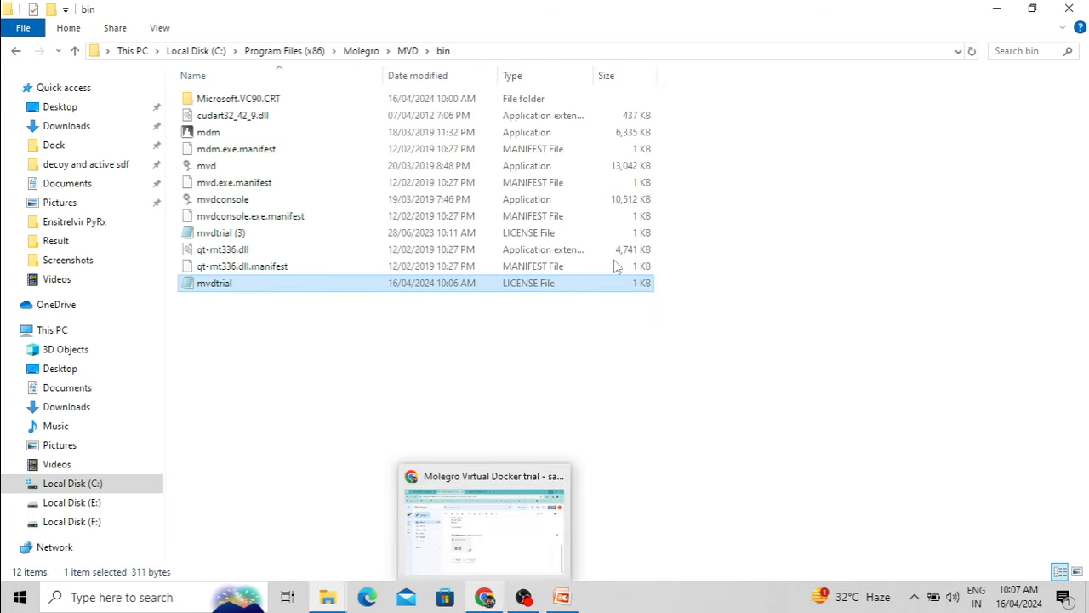
left_click(996, 8)
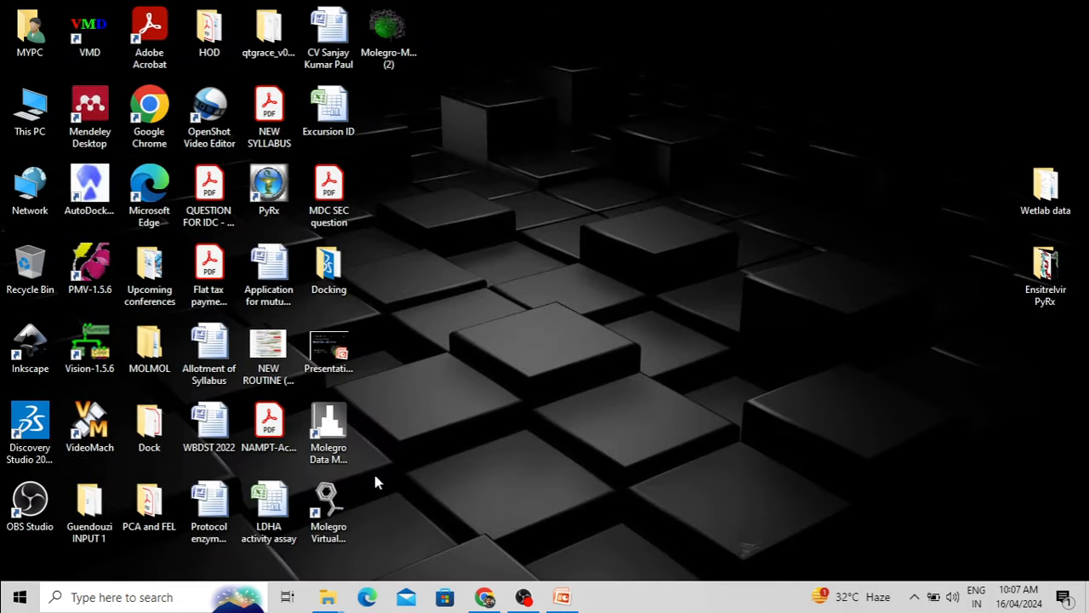
double_click(336, 502)
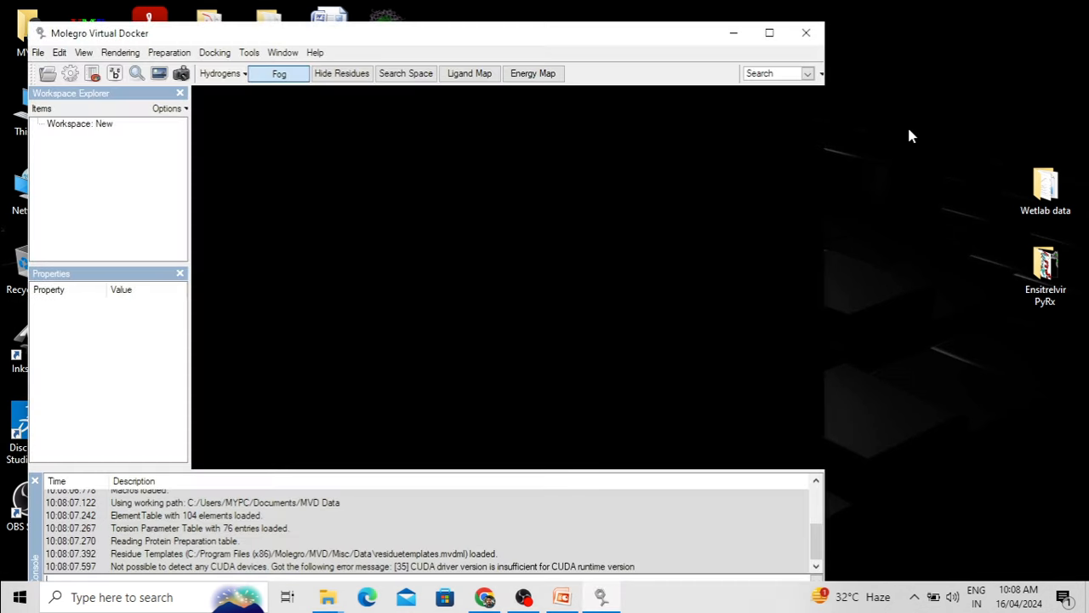
left_click(770, 33)
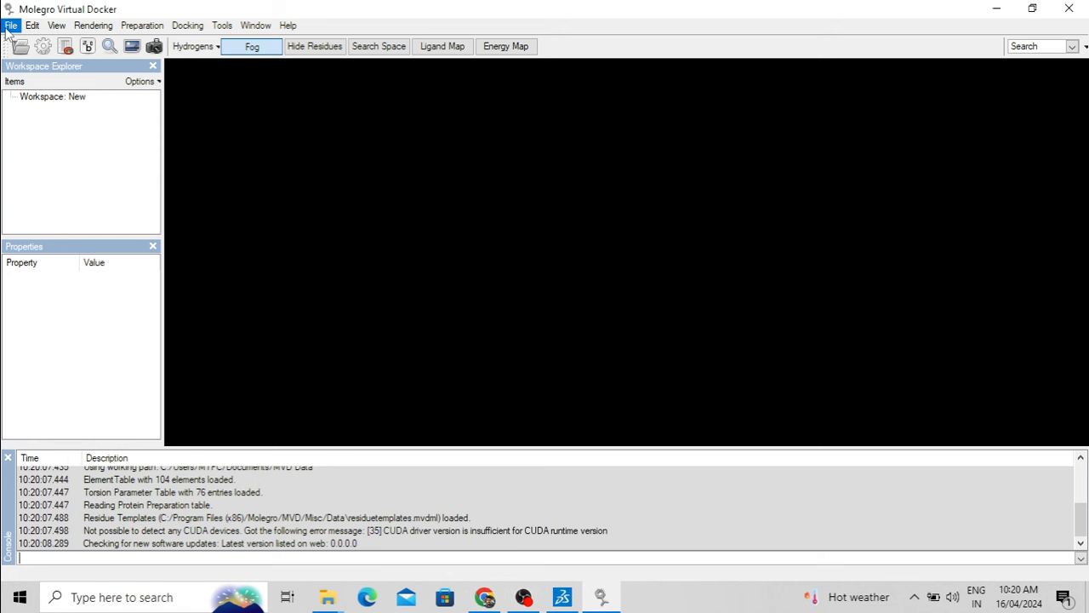
Open the 4qo8 PDB file from the Docking folder on the Desktop for molecule import
left_click(9, 27)
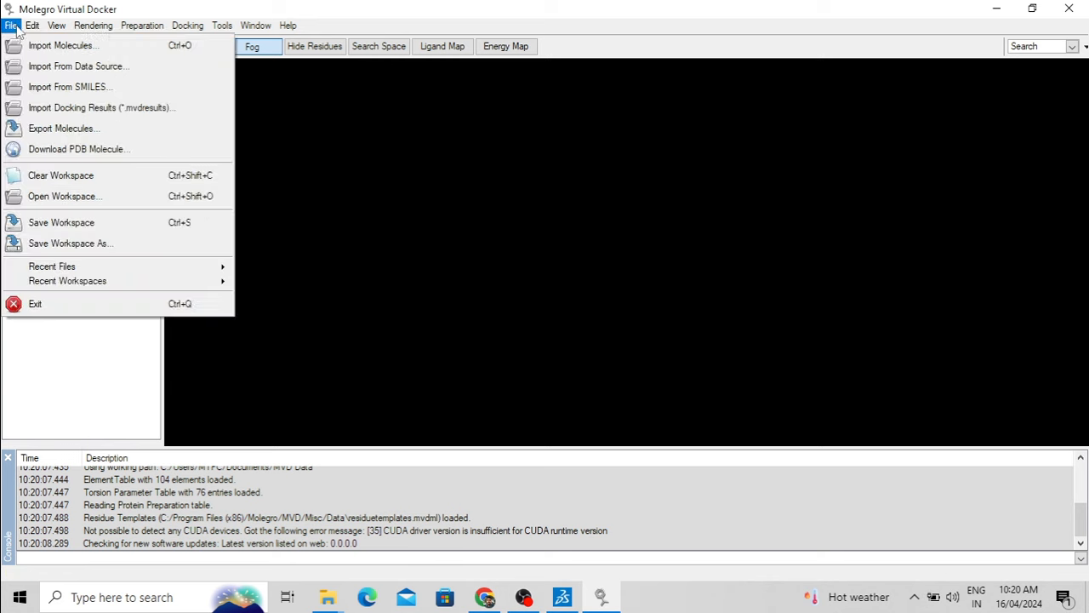
left_click(62, 47)
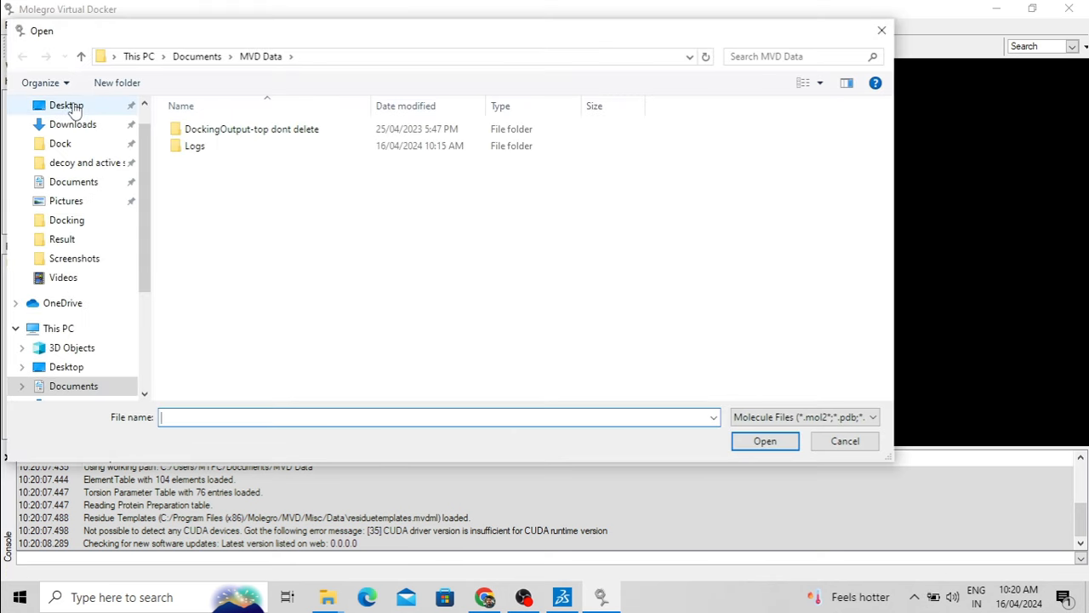
left_click(68, 107)
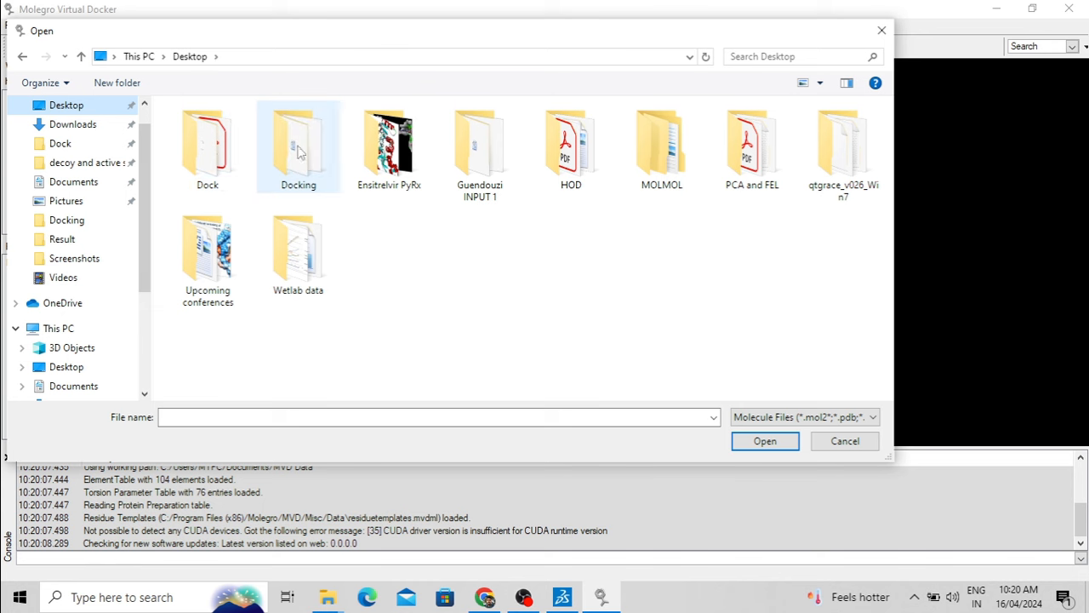
double_click(298, 151)
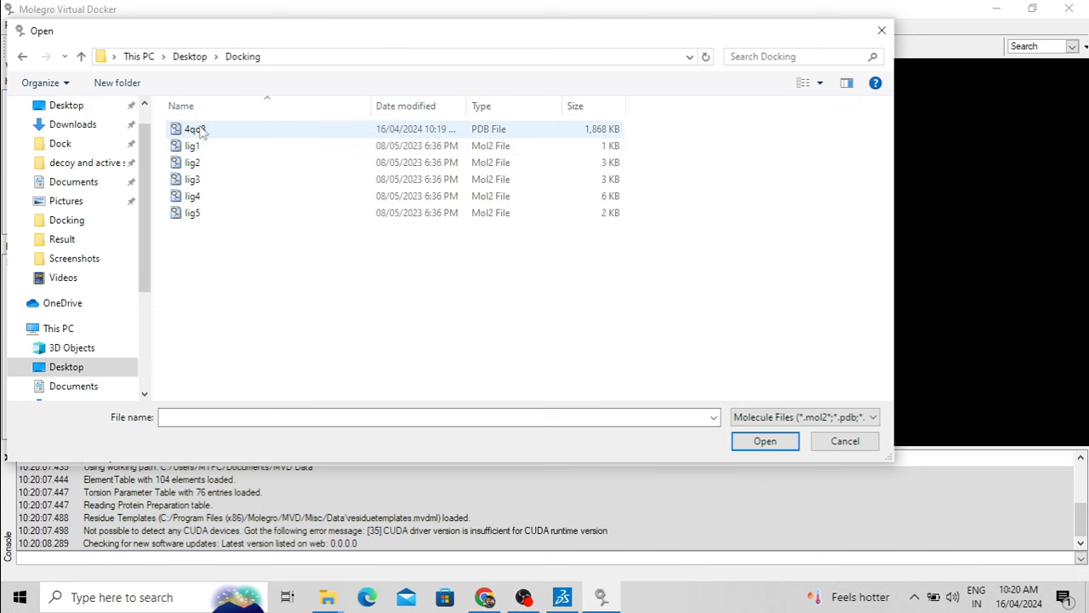
left_click(209, 132)
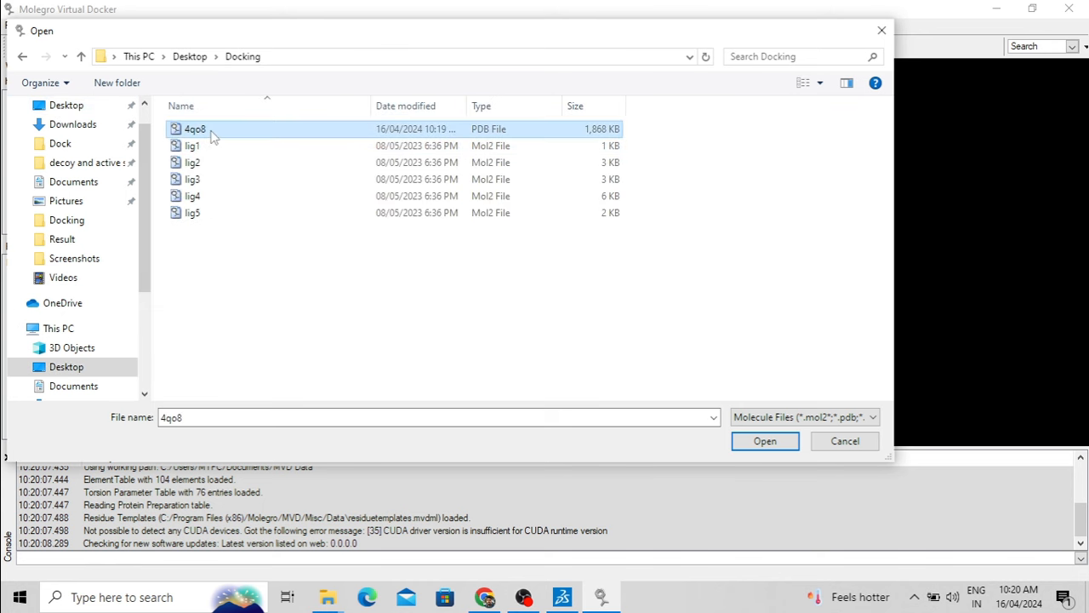
left_click(764, 441)
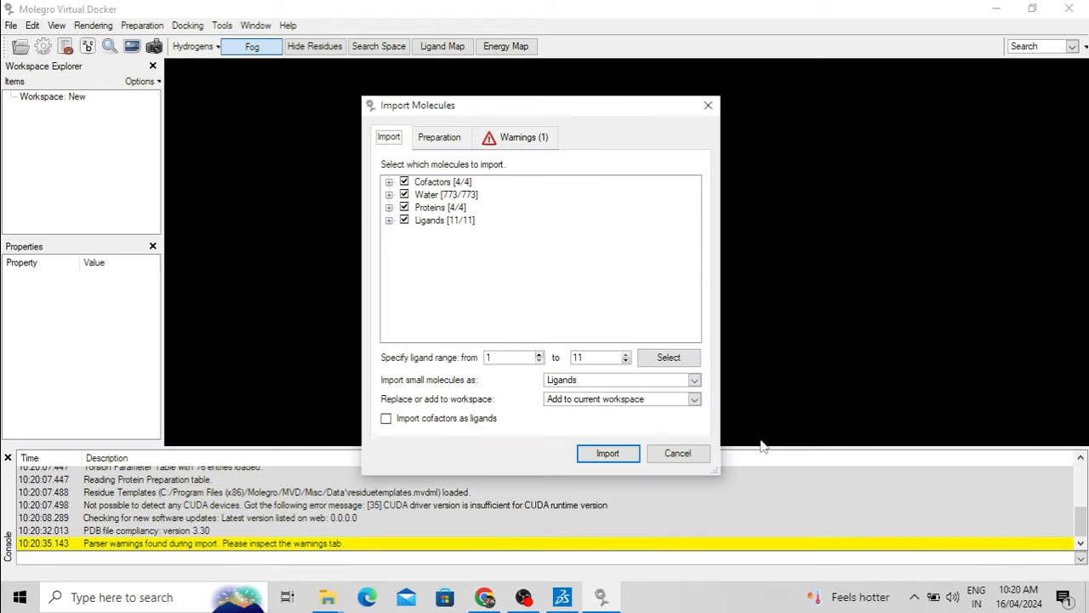
Exclude the cofactors, water and ligands from the molecules to import
left_click_drag(518, 103, 516, 80)
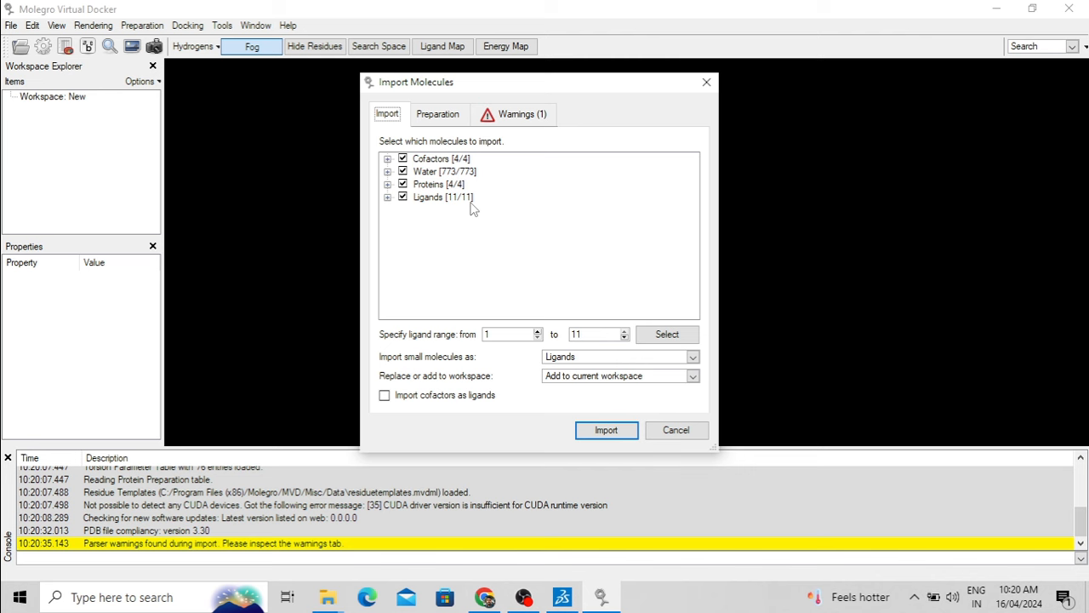
left_click(404, 160)
left_click(404, 171)
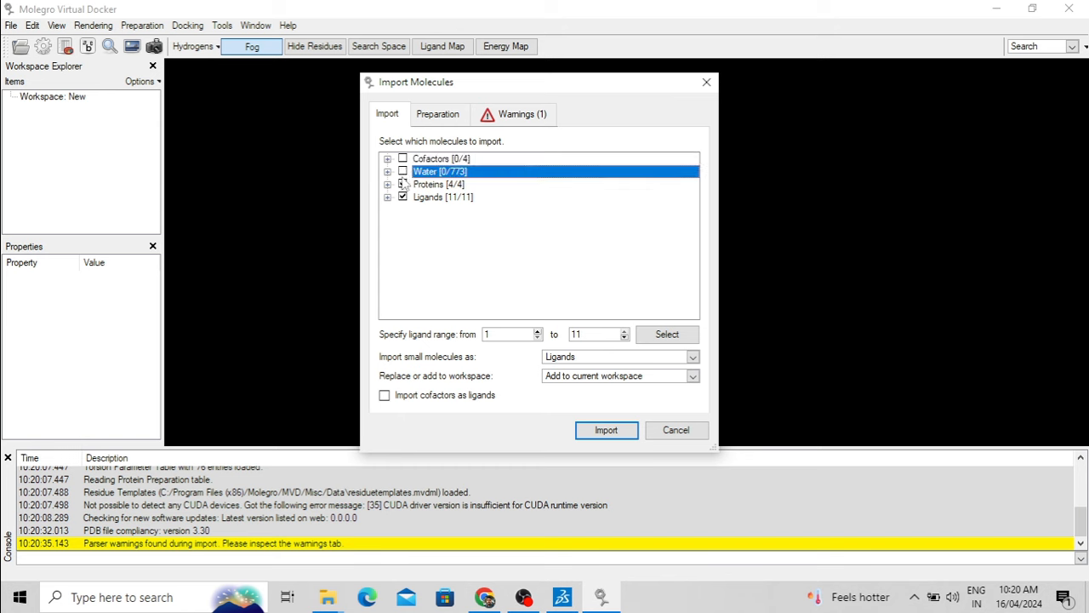
left_click(403, 198)
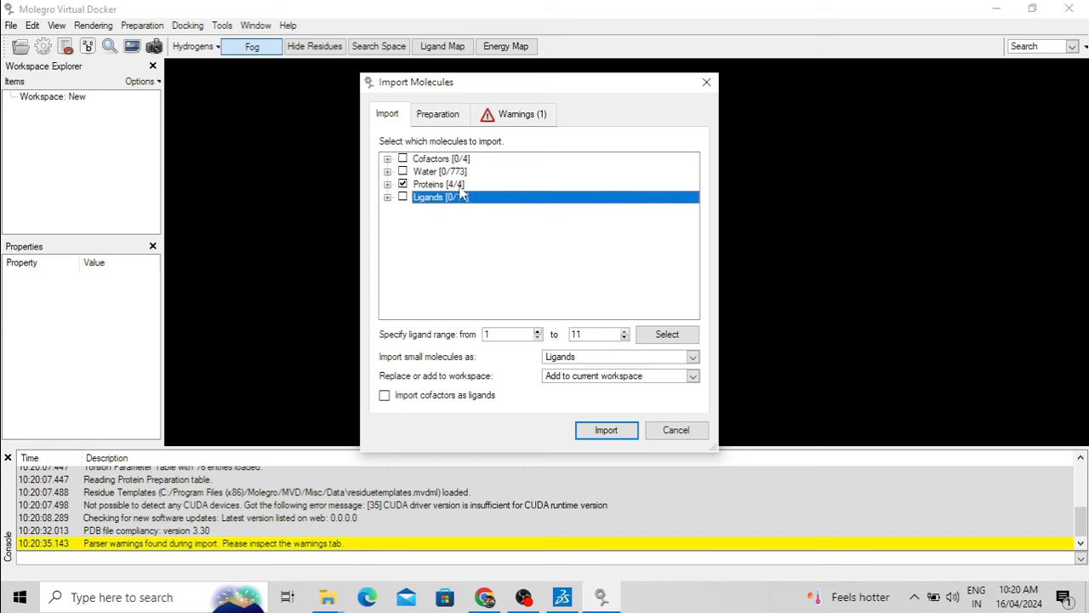
Expand the proteins and exclude chains B, C and D of 4QO8, keeping only chain A selected for import
left_click(388, 183)
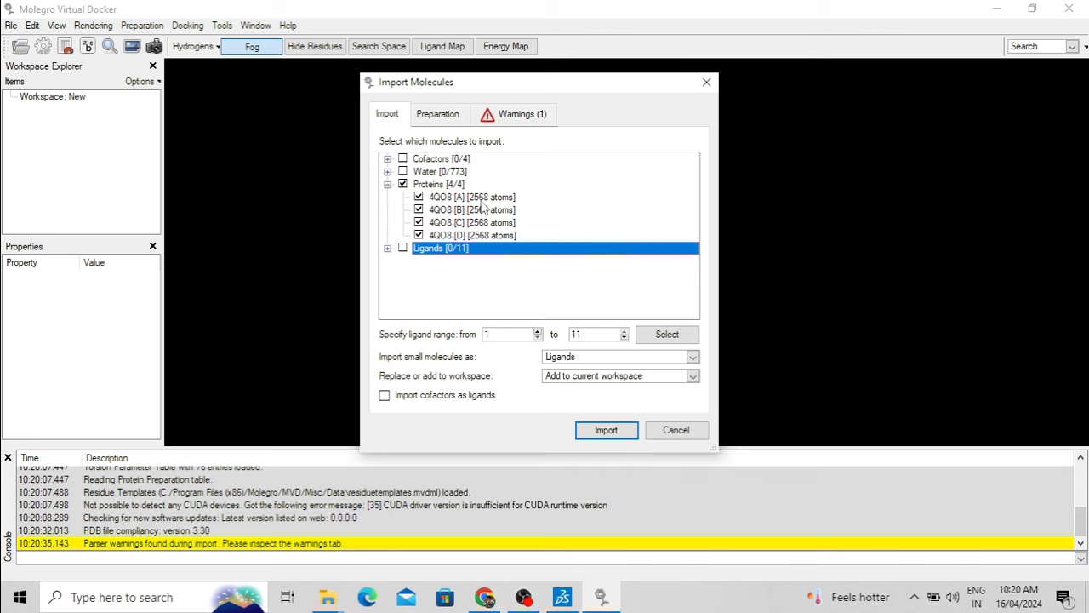
left_click(419, 210)
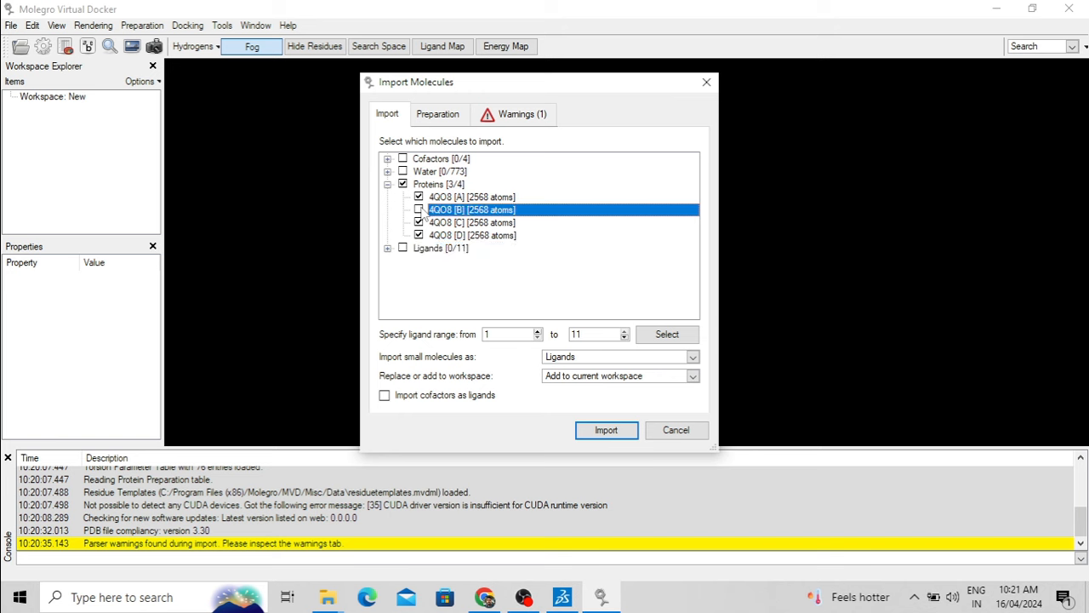
left_click(418, 223)
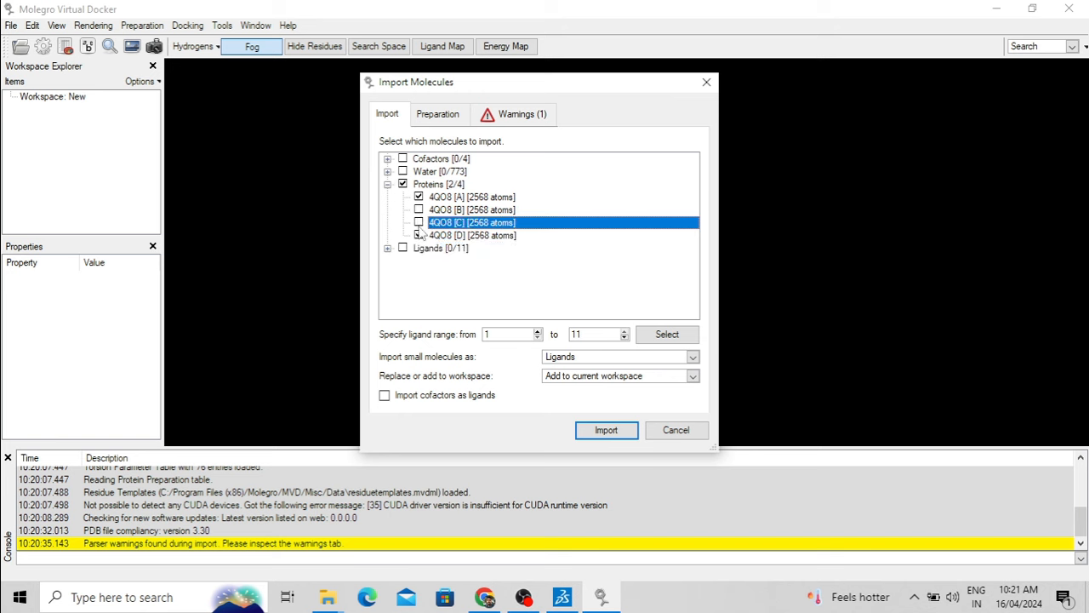
left_click(419, 236)
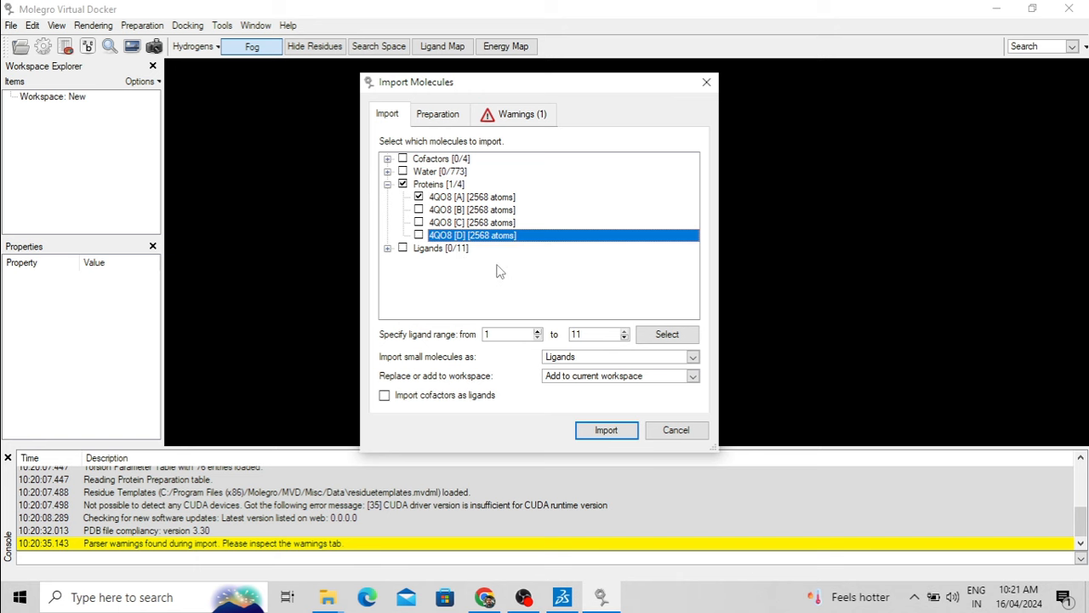
Import chain A of 4QO8 into the current workspace and view the protein structure
left_click_drag(576, 82, 604, 64)
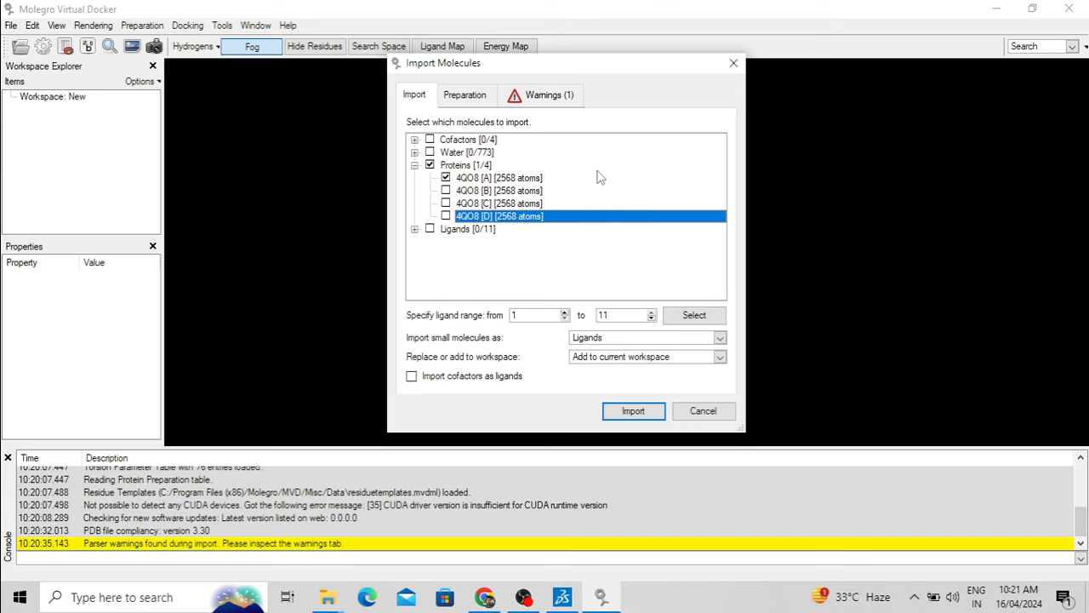
left_click(630, 412)
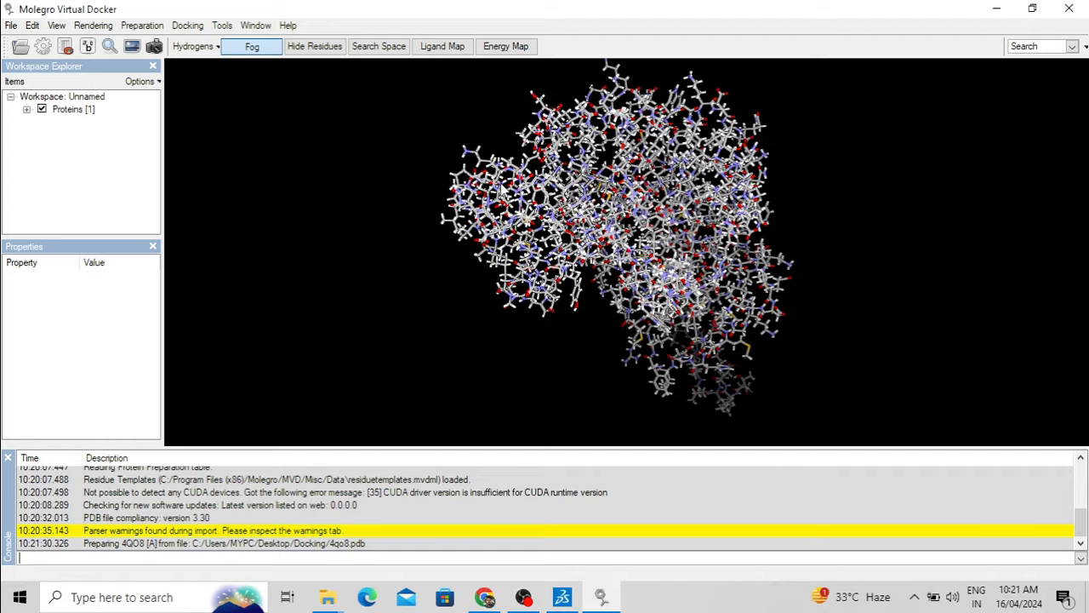
left_click_drag(402, 141, 858, 313)
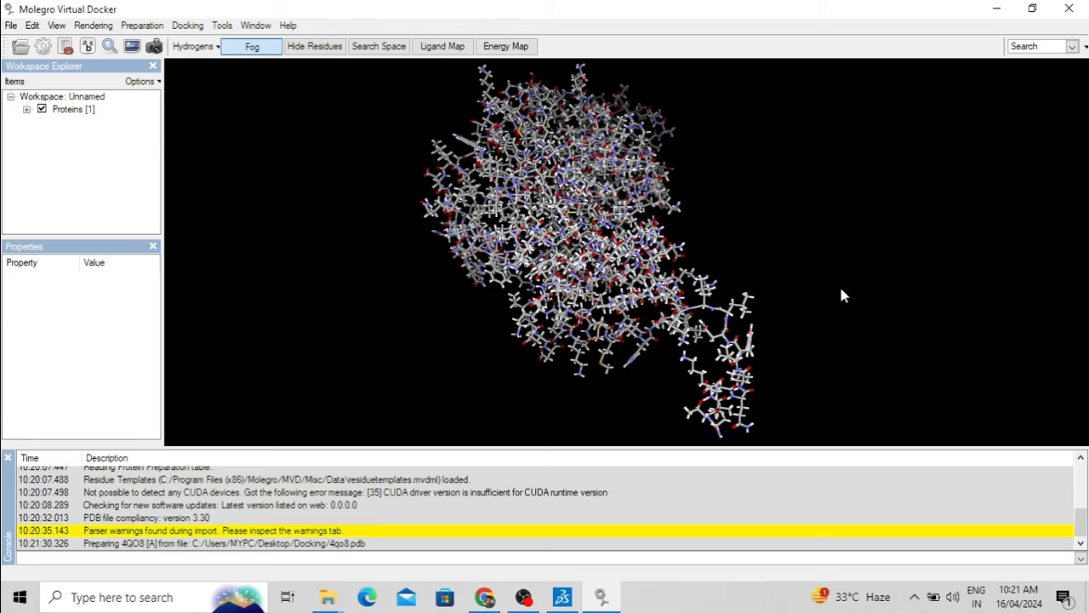
Prepare all proteins in the workspace, keeping the imported protein selected as the preparation target
left_click(79, 111)
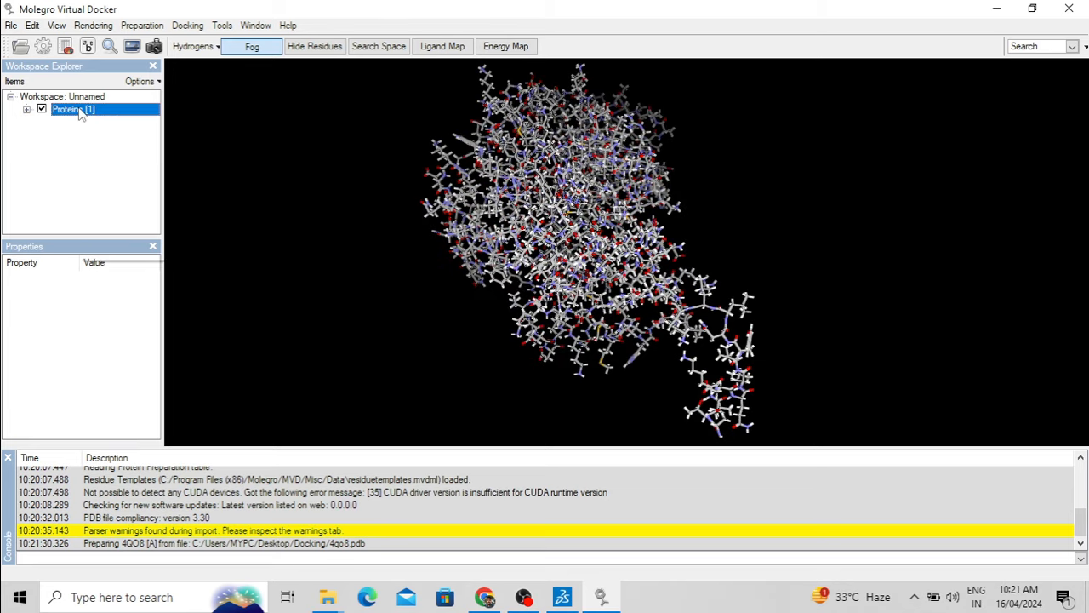
right_click(80, 114)
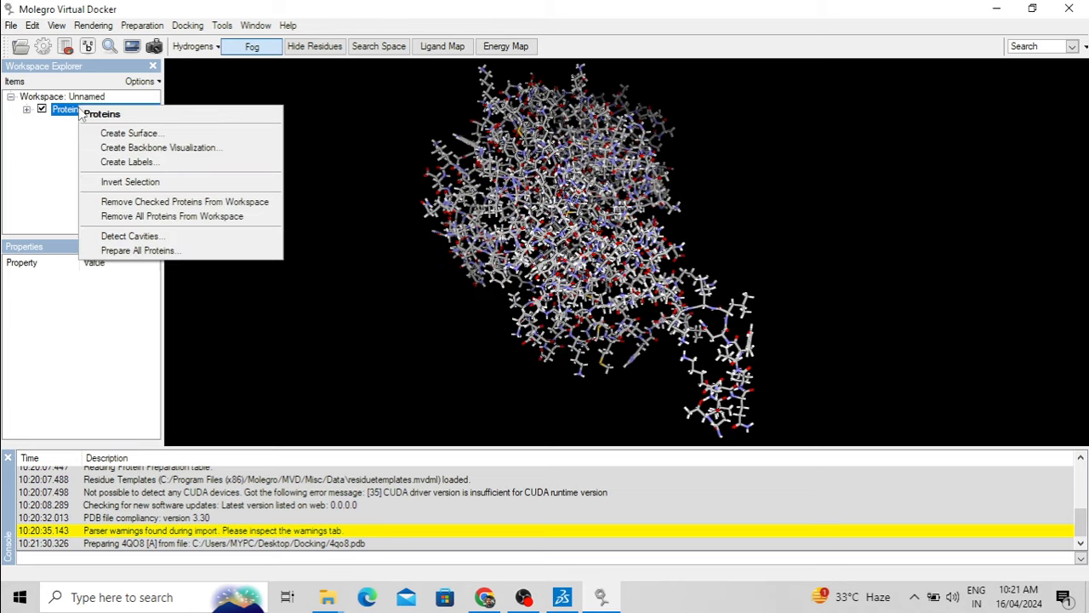
left_click(159, 252)
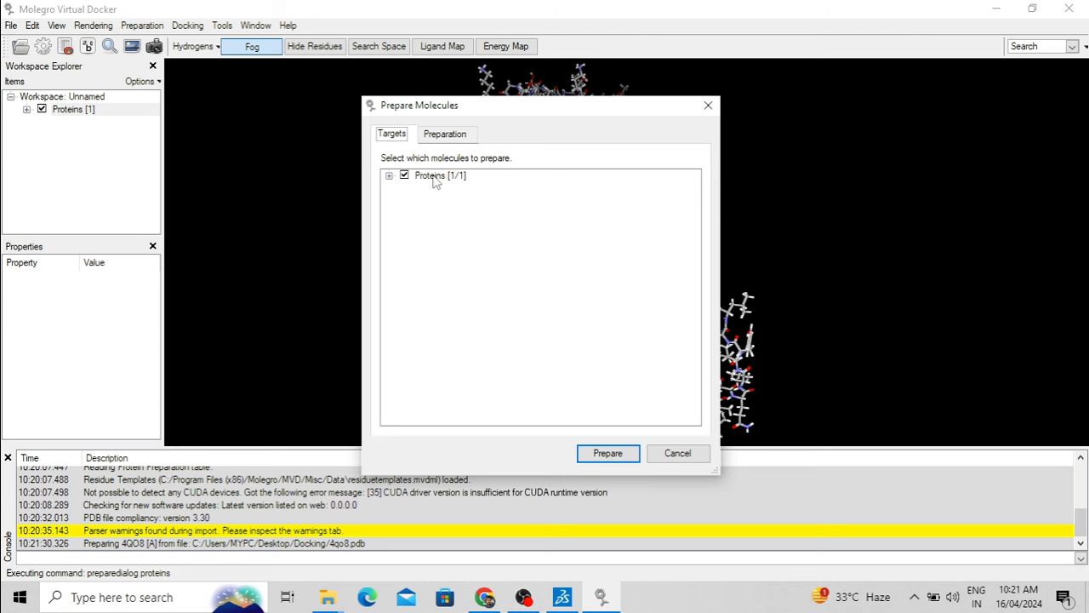
left_click(434, 176)
left_click(607, 454)
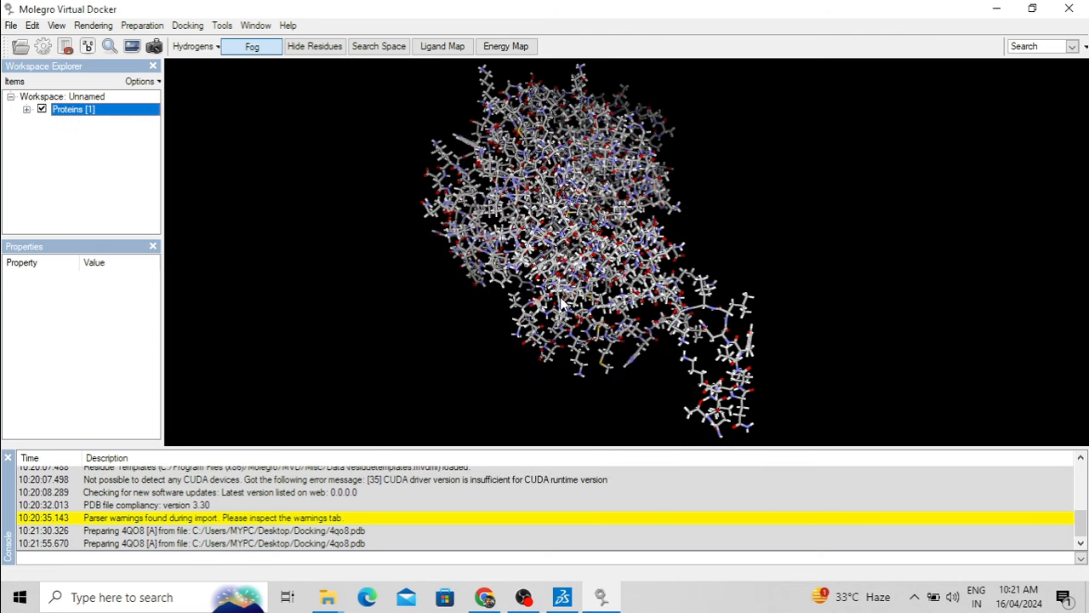
Open Protein Preparation, review the residue protonation list and the mutate and optimize options, and close it without making changes
left_click_drag(561, 302, 385, 151)
left_click(143, 26)
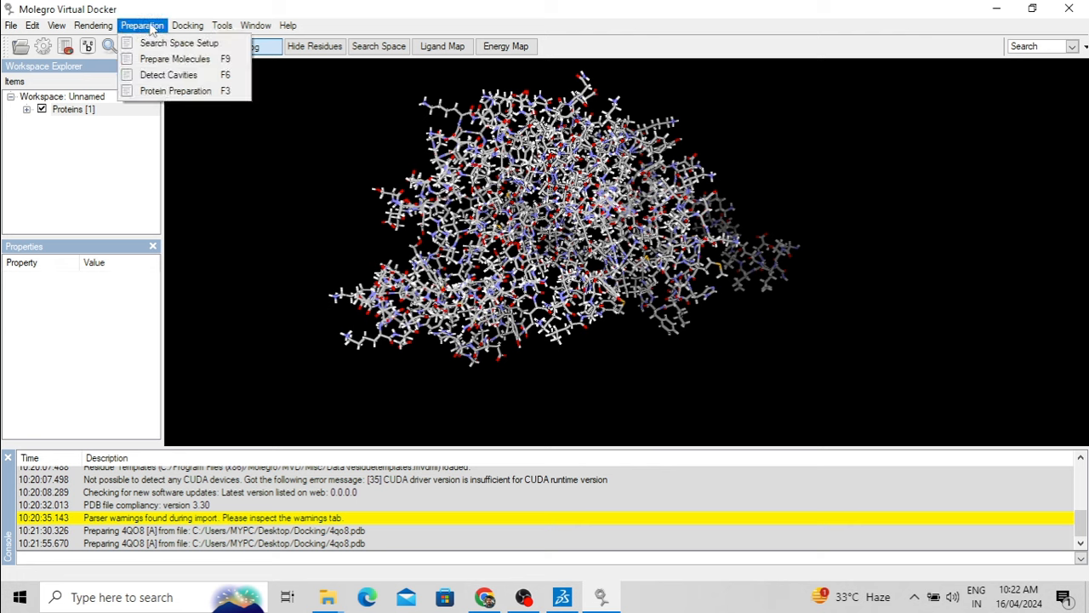
left_click(227, 93)
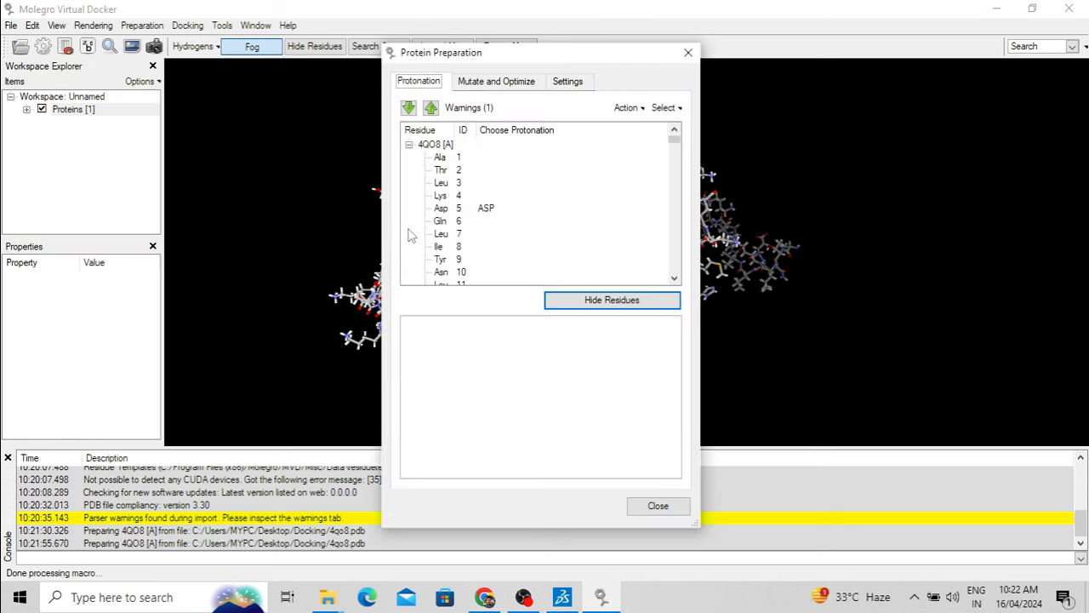
scroll(520, 175, "down", 8)
scroll(515, 176, "up", 8)
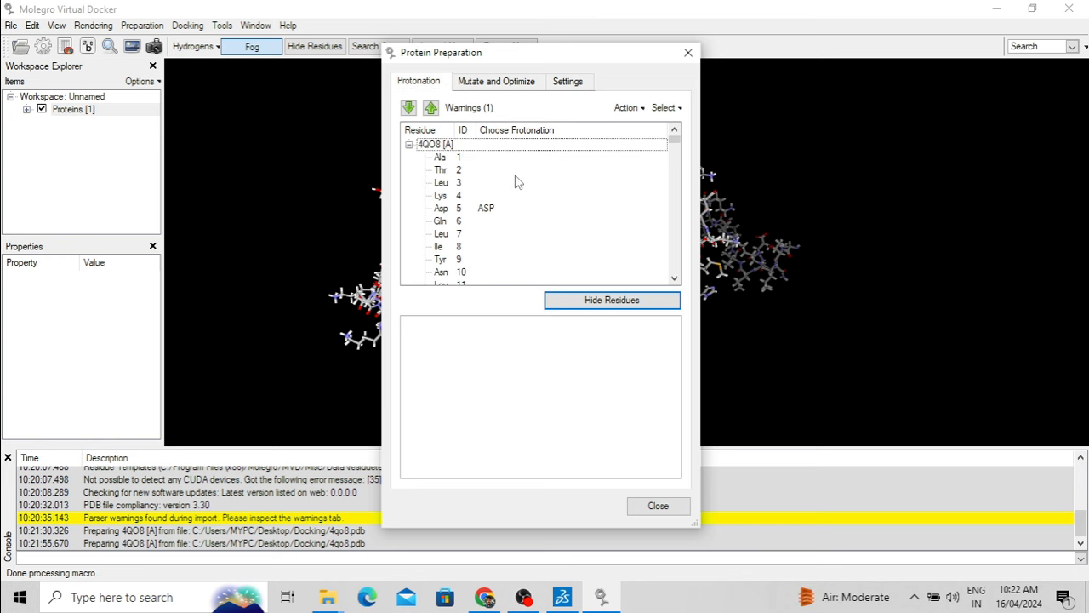
left_click(497, 85)
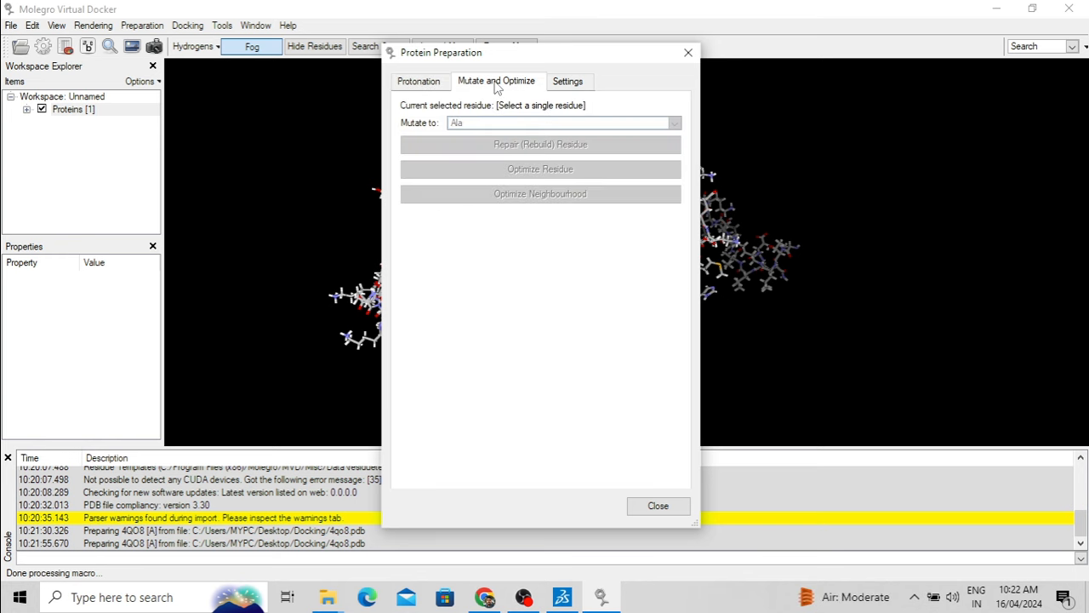
left_click(425, 85)
left_click(500, 86)
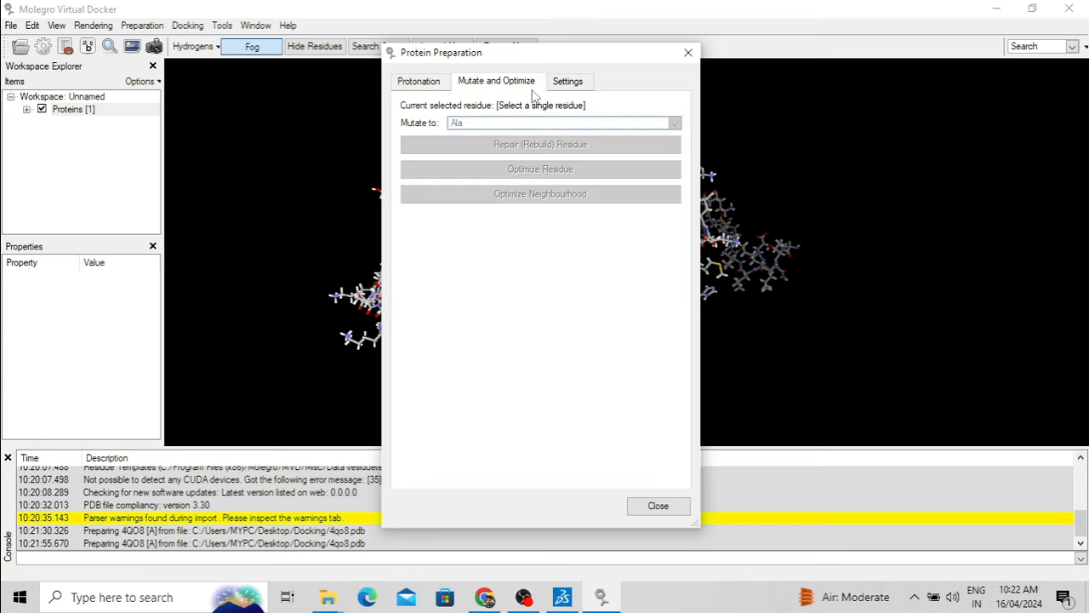
left_click(432, 84)
left_click(490, 88)
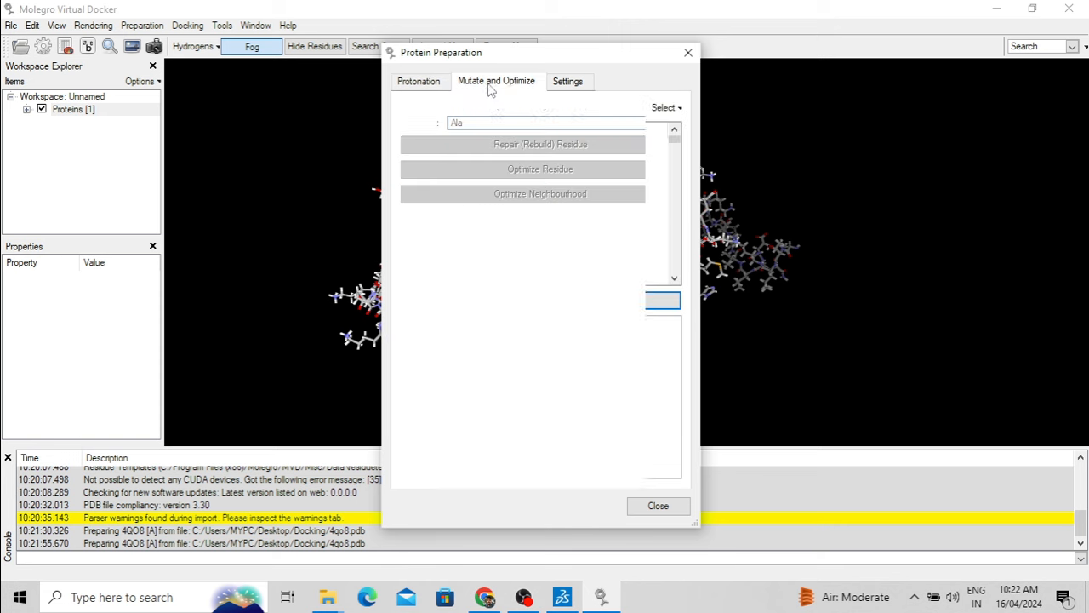
left_click(430, 85)
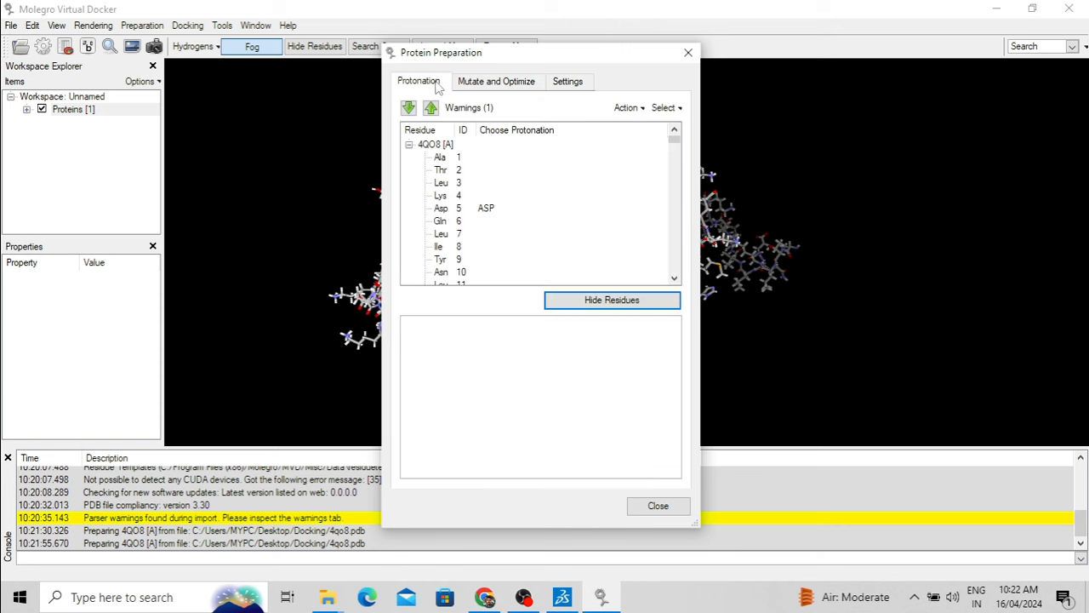
left_click(490, 85)
left_click(434, 85)
left_click(656, 505)
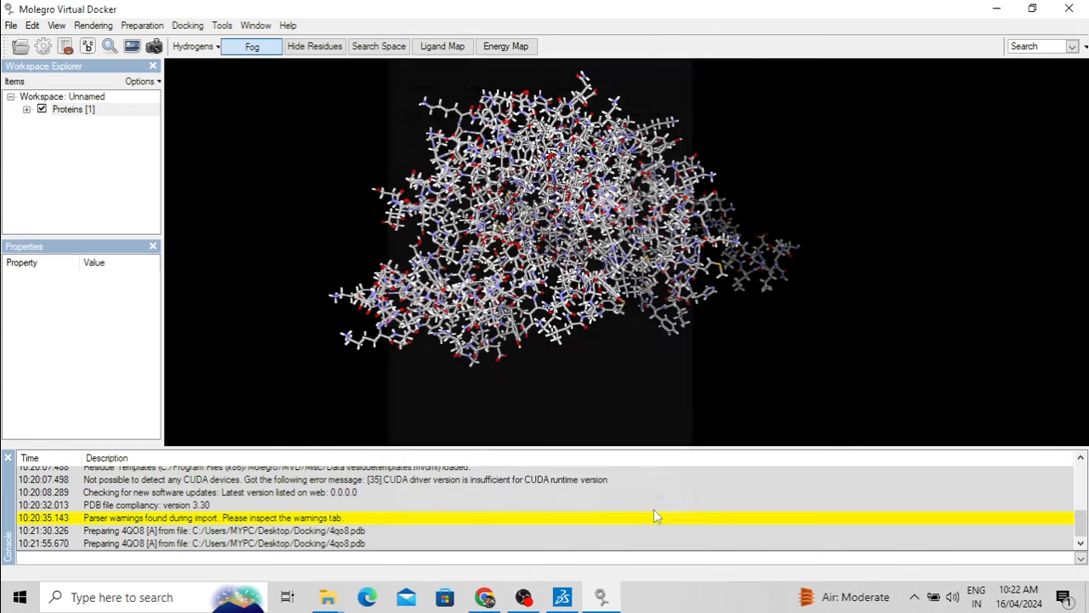
Detect cavities in the protein using the Expanded Van der Waals surface with a maximum of 5 cavities
left_click(74, 109)
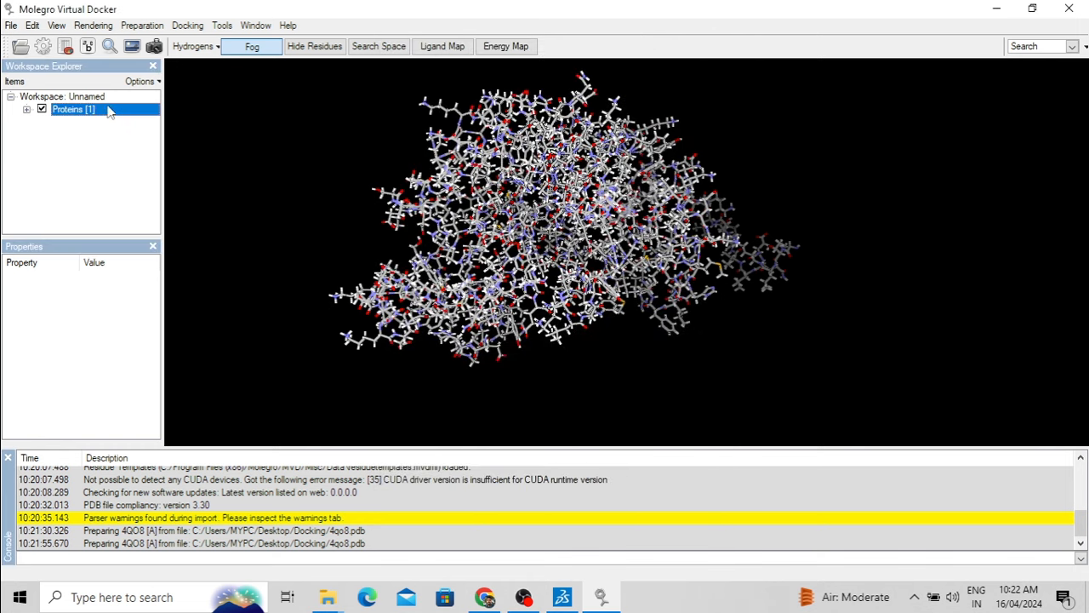
left_click(143, 26)
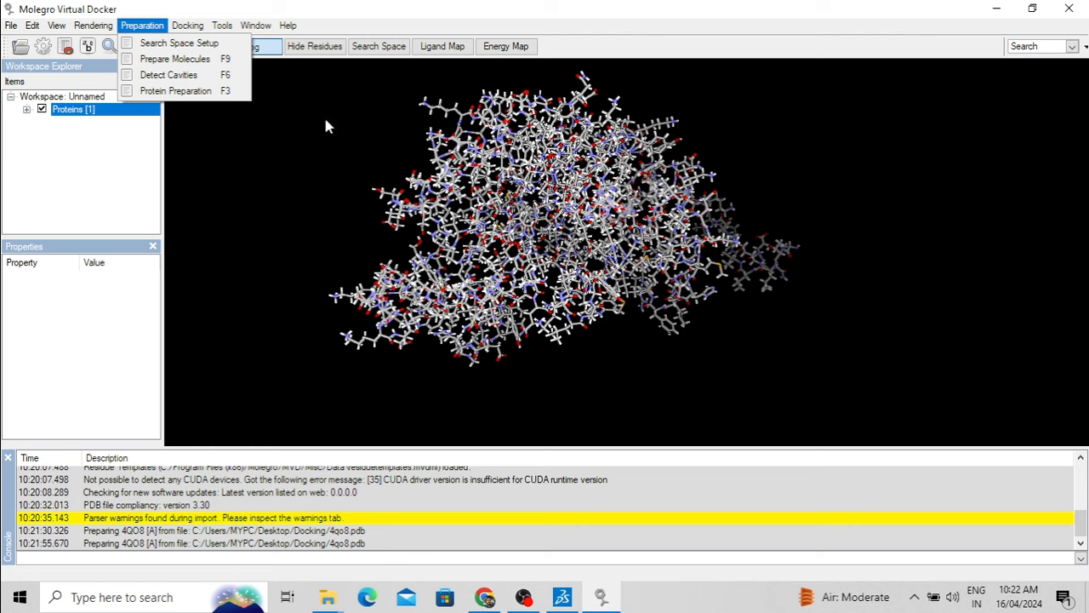
left_click(179, 80)
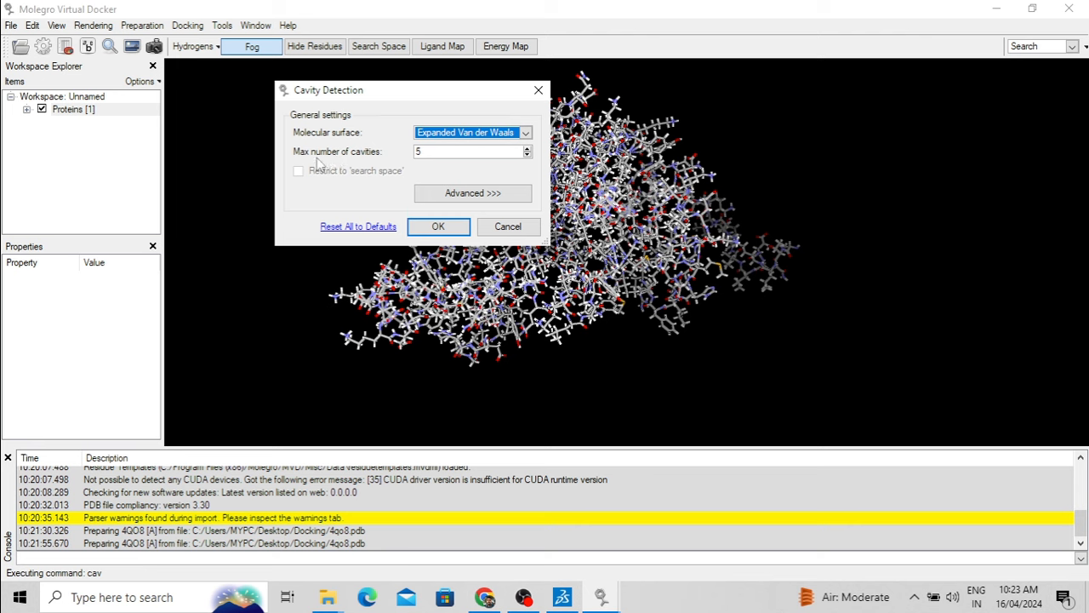
left_click(526, 149)
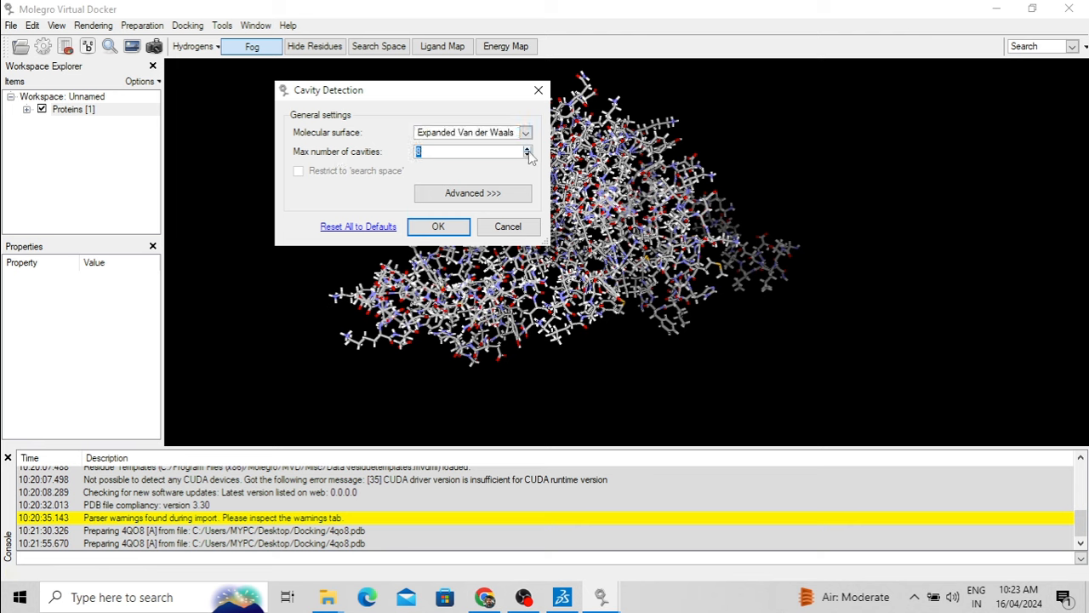
left_click(527, 156)
left_click(438, 227)
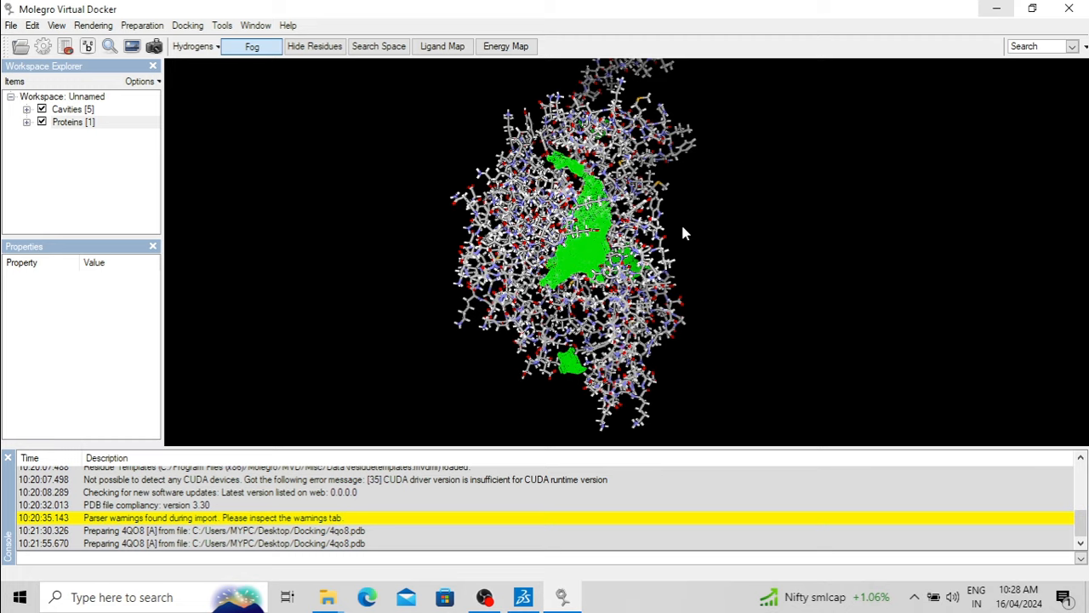
Examine the detected cavities on the protein and compare each cavity's position, volume and surface properties
left_click_drag(685, 232, 557, 212)
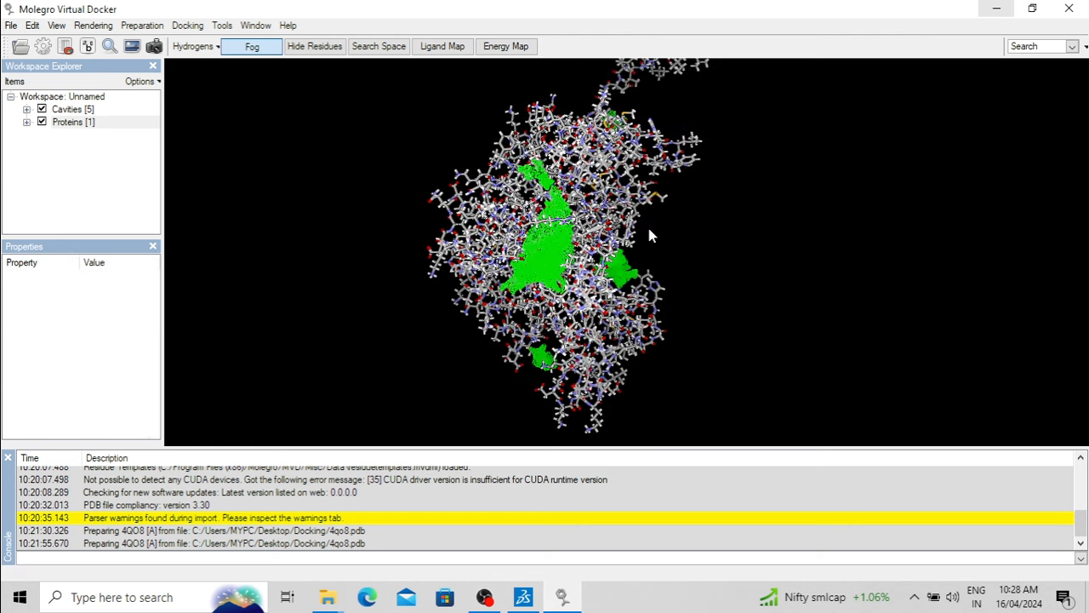
left_click_drag(647, 224, 575, 229)
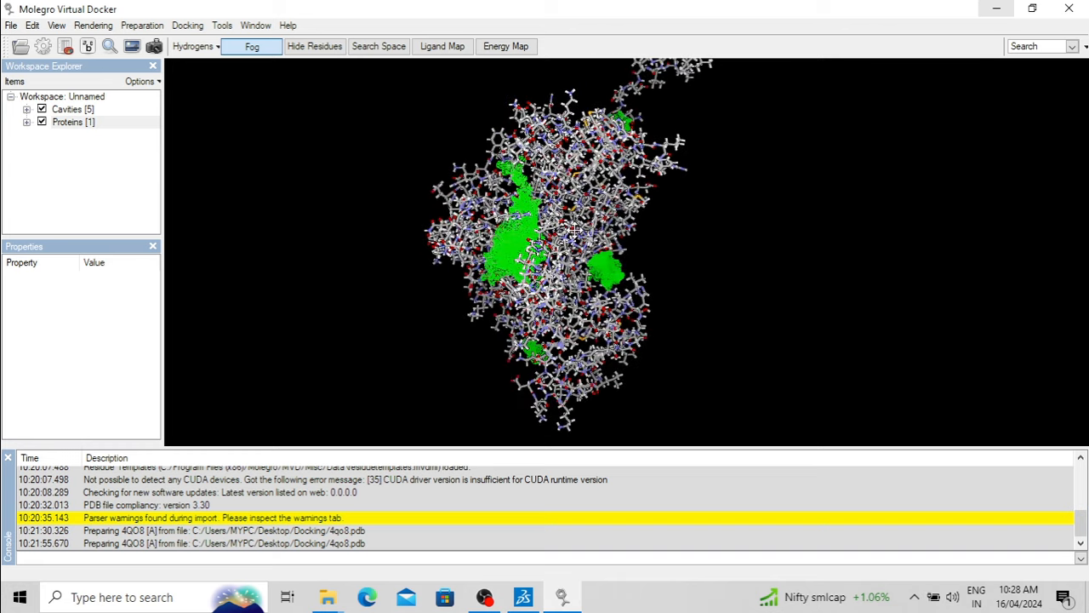
left_click_drag(573, 229, 719, 258)
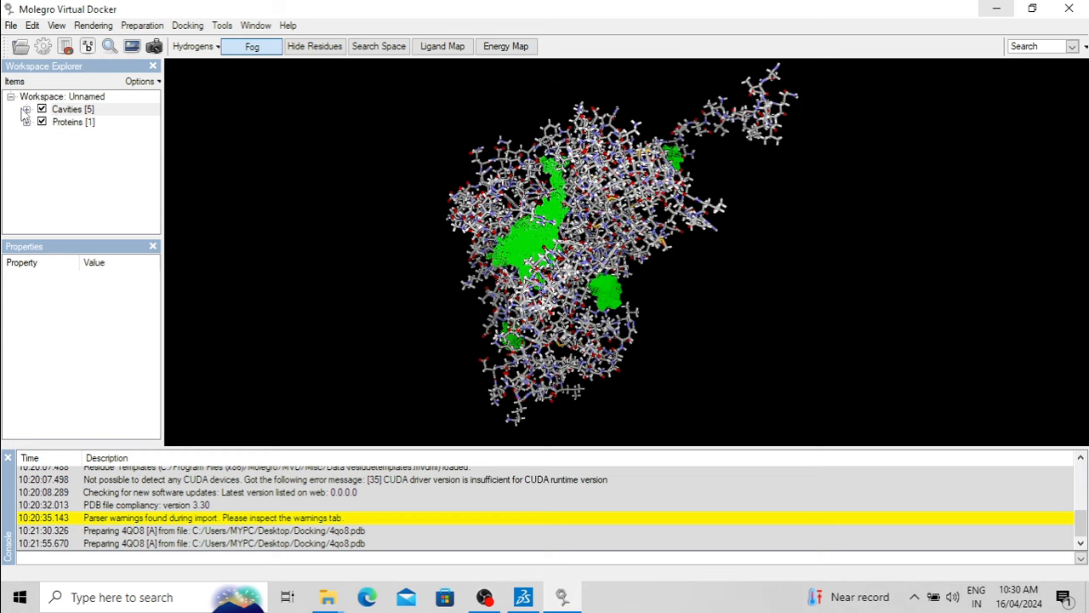
left_click(26, 110)
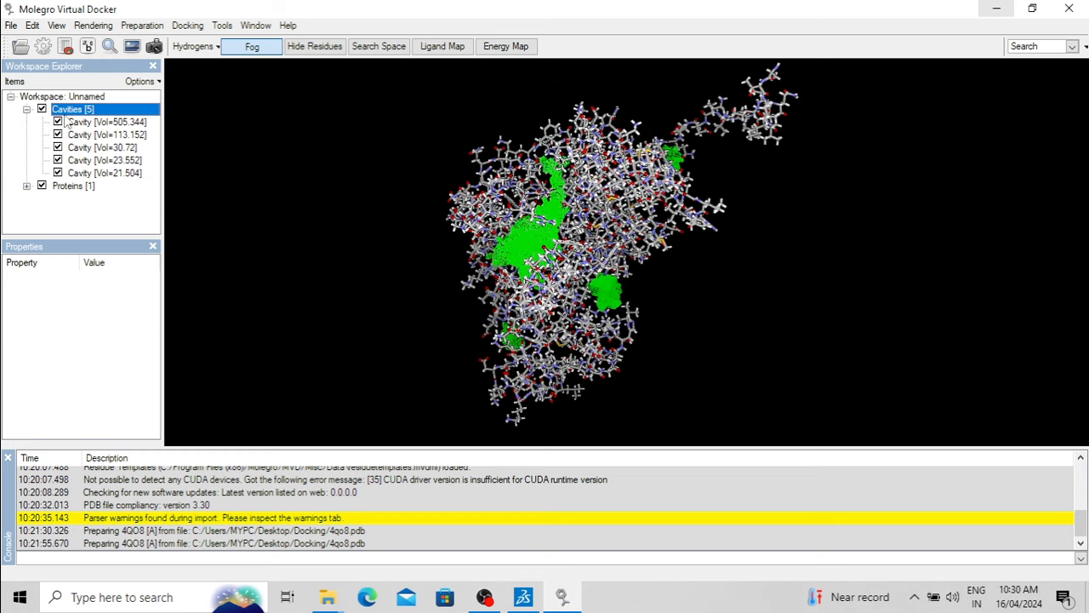
left_click(116, 122)
left_click(120, 135)
left_click(122, 149)
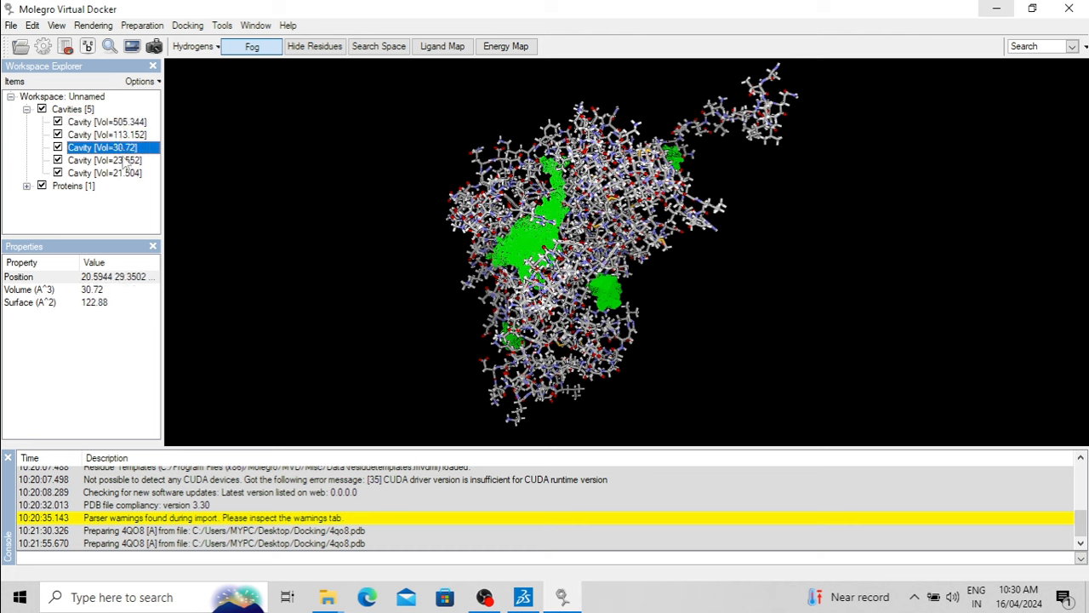
left_click(127, 160)
left_click(128, 173)
left_click(125, 135)
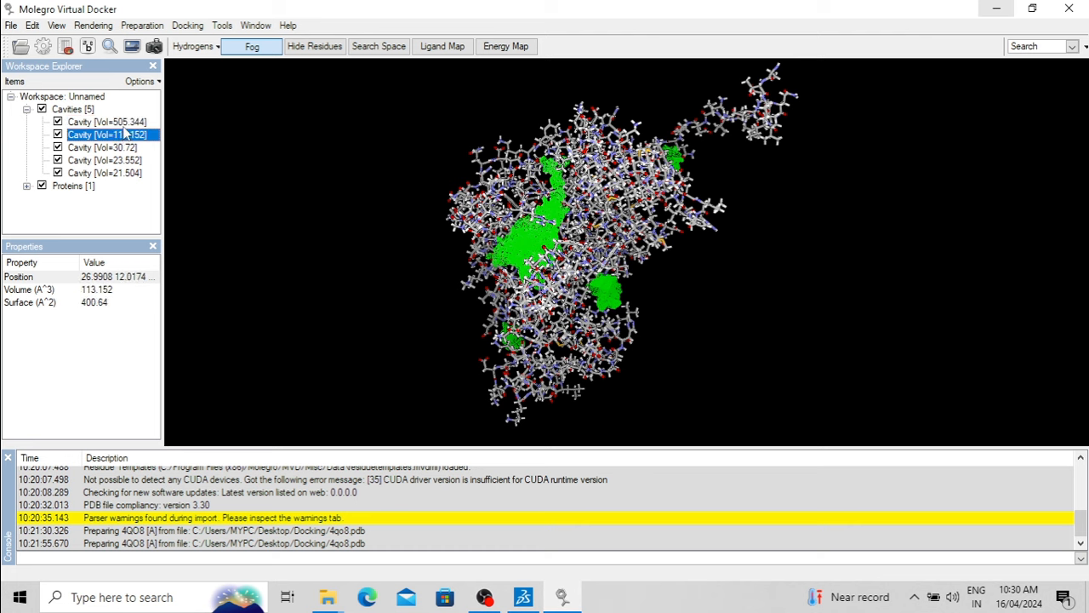
left_click(127, 124)
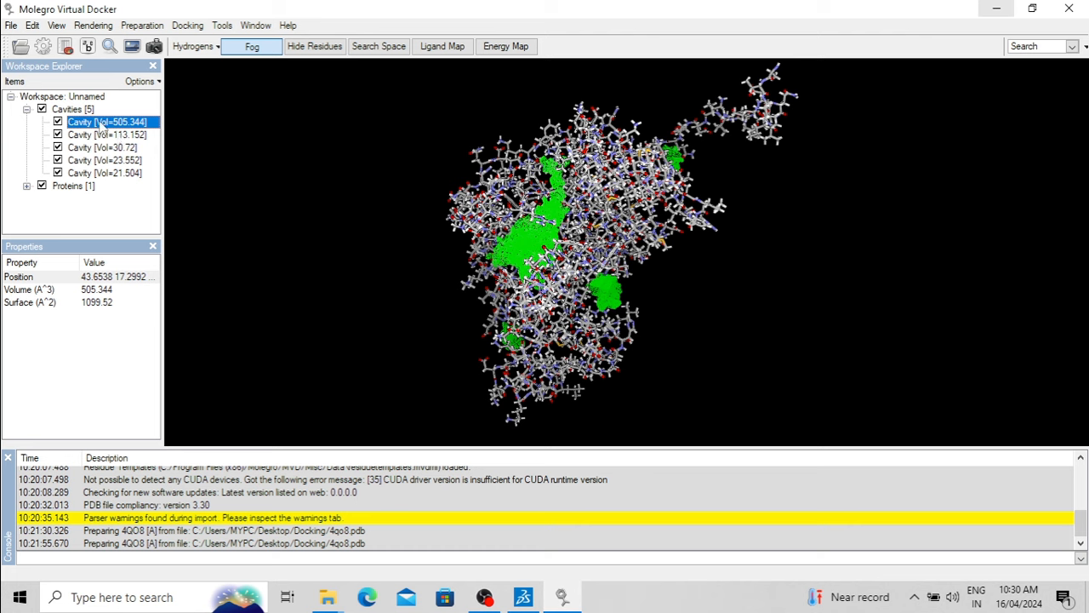
Hide the four smaller cavities, keeping only the largest one shown, and collapse the cavities list
left_click(57, 134)
left_click(57, 147)
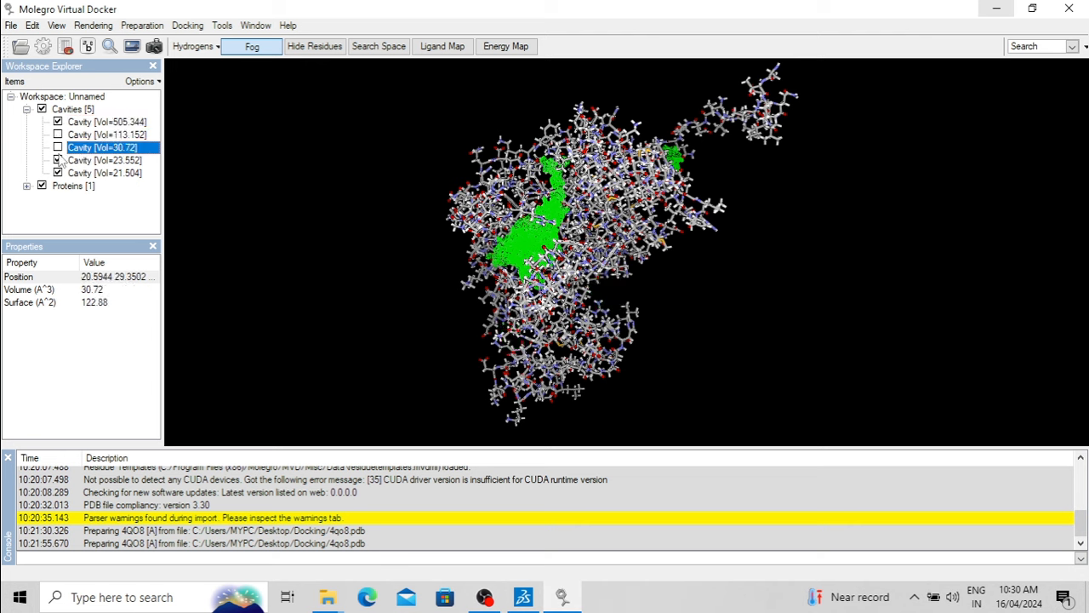
left_click(57, 160)
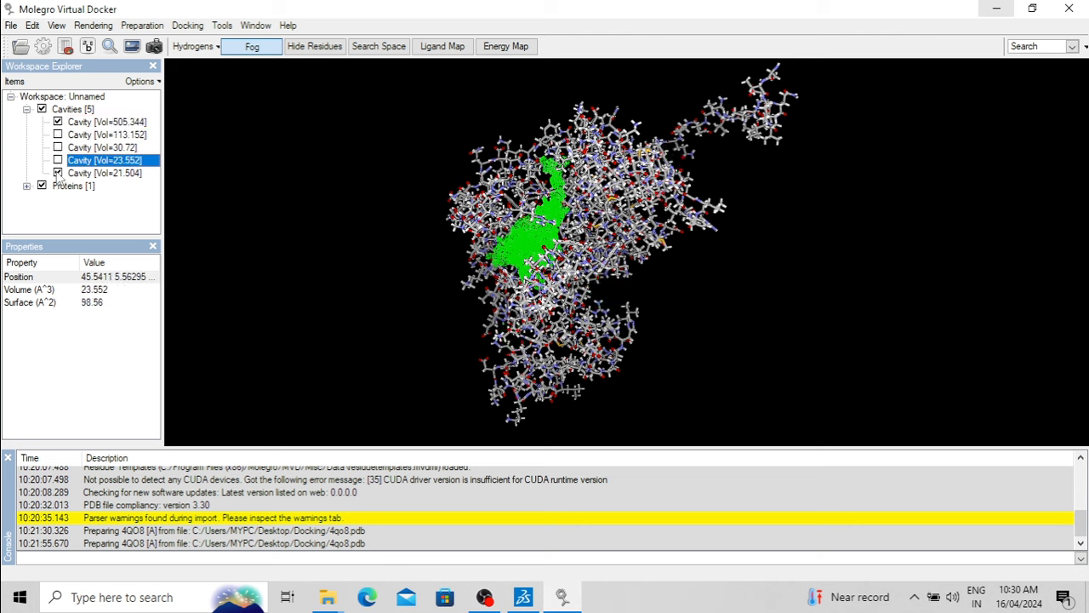
left_click(57, 173)
left_click(26, 110)
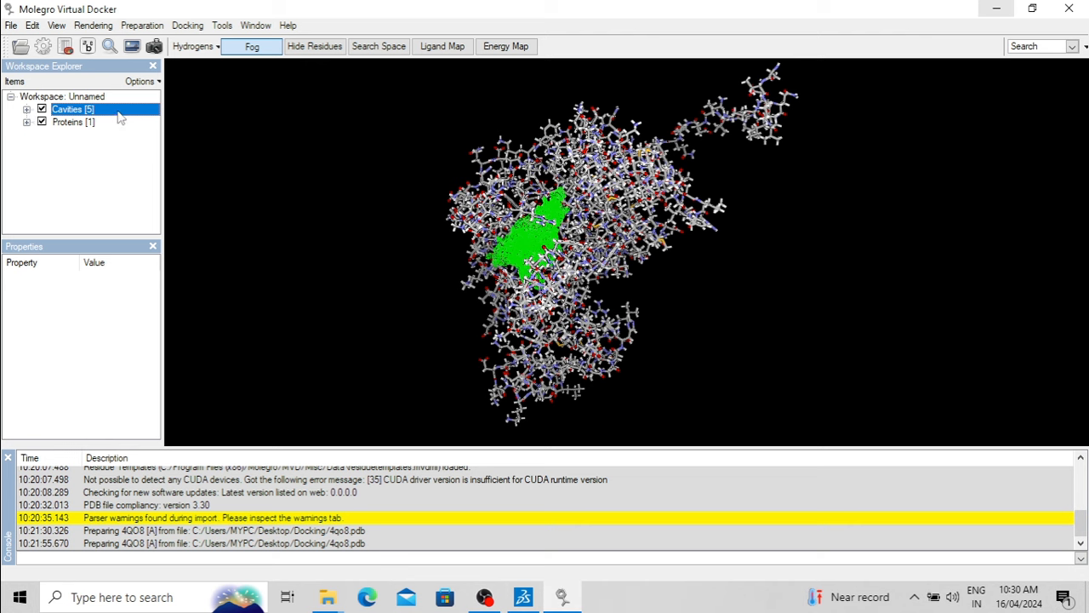
Open the lig1 to lig5 Mol2 files from the Docking folder for import
left_click(11, 27)
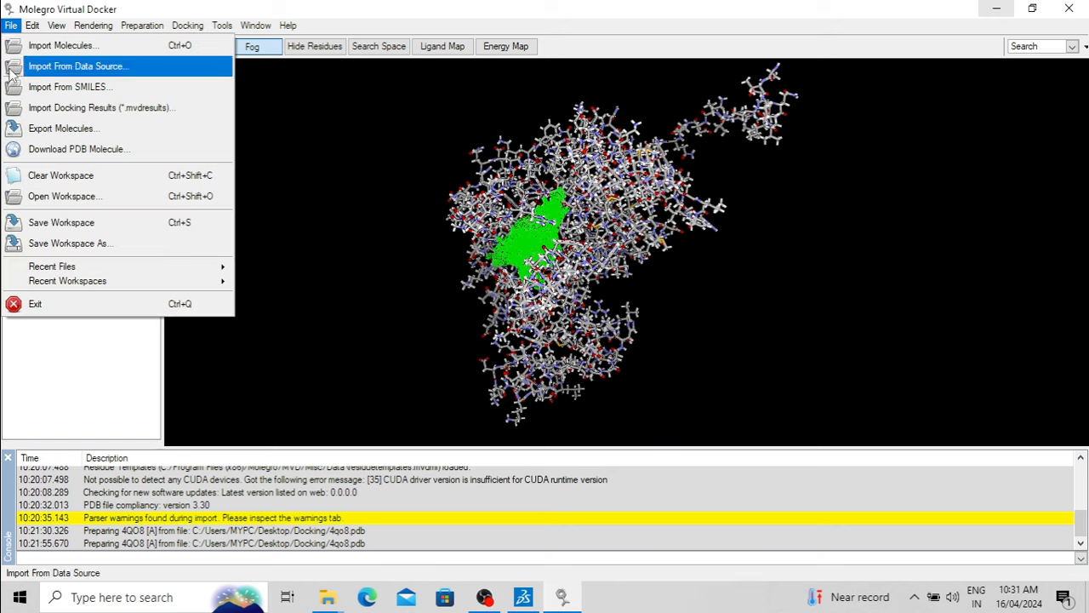
left_click(118, 49)
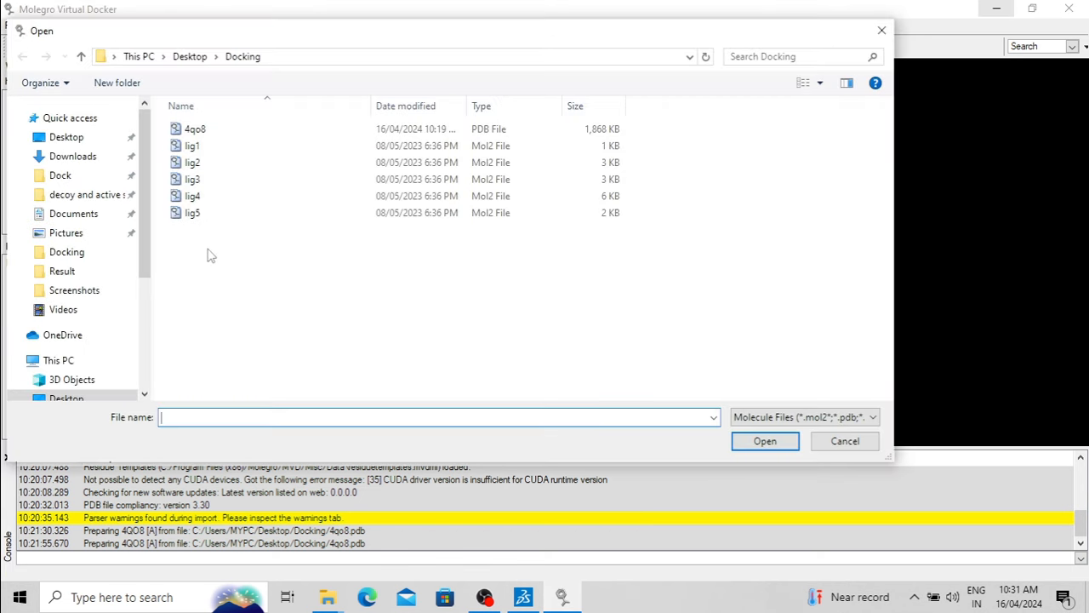
left_click_drag(209, 250, 198, 154)
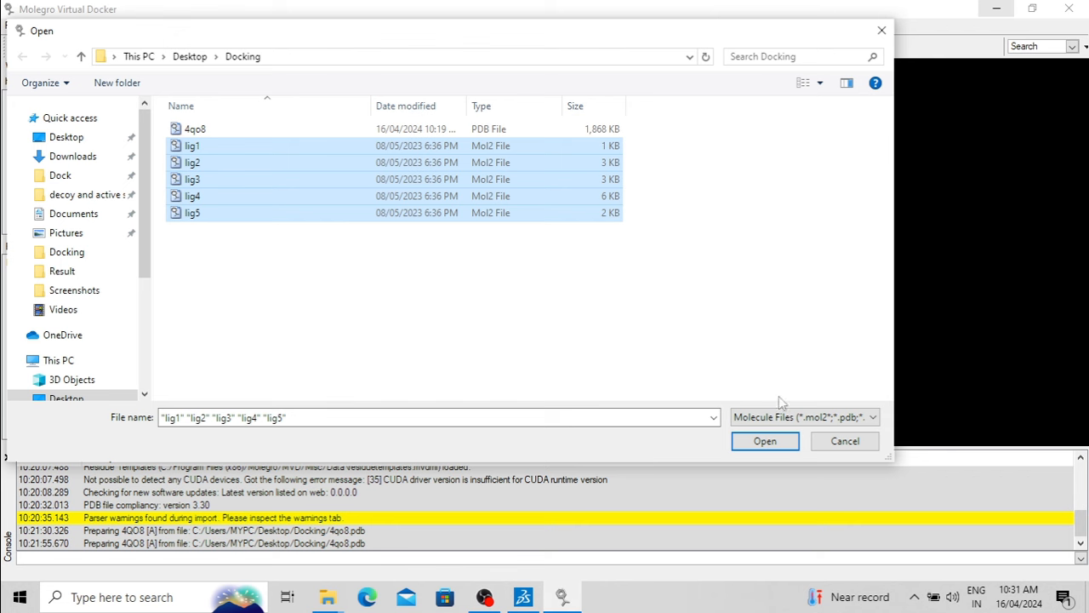
left_click(765, 440)
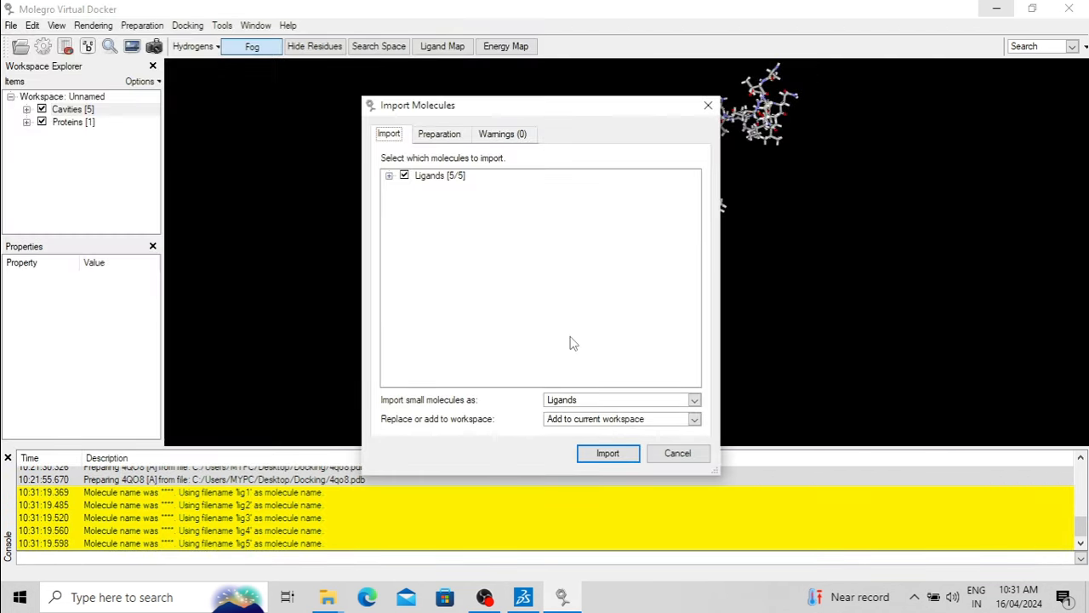
Review the five ligands and their preparation and warning details, and import them as ligands into the current workspace
left_click(439, 182)
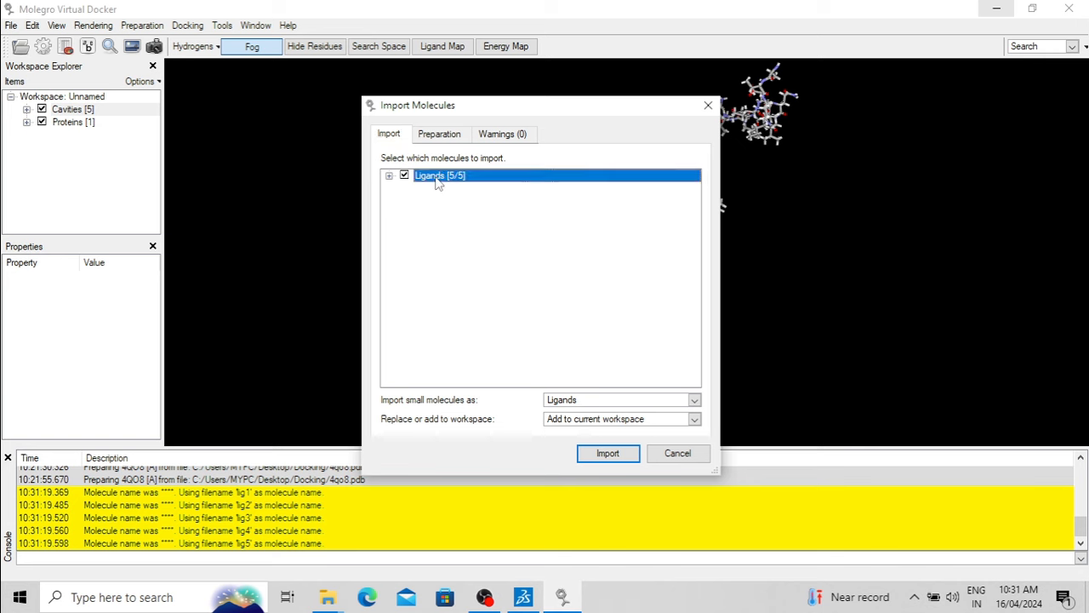
left_click(389, 176)
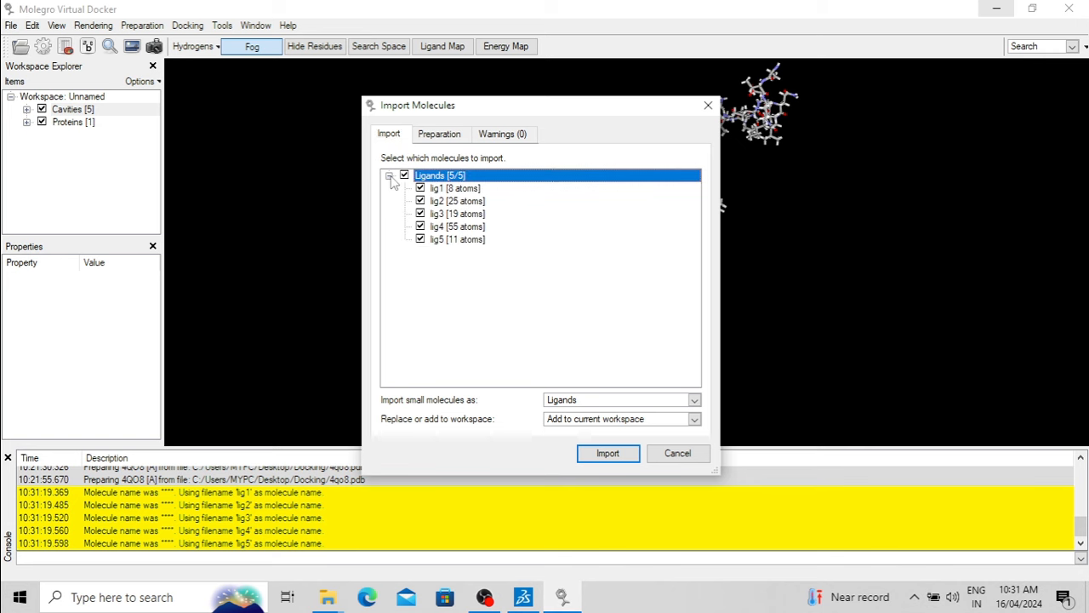
left_click(452, 137)
left_click(500, 135)
left_click(452, 139)
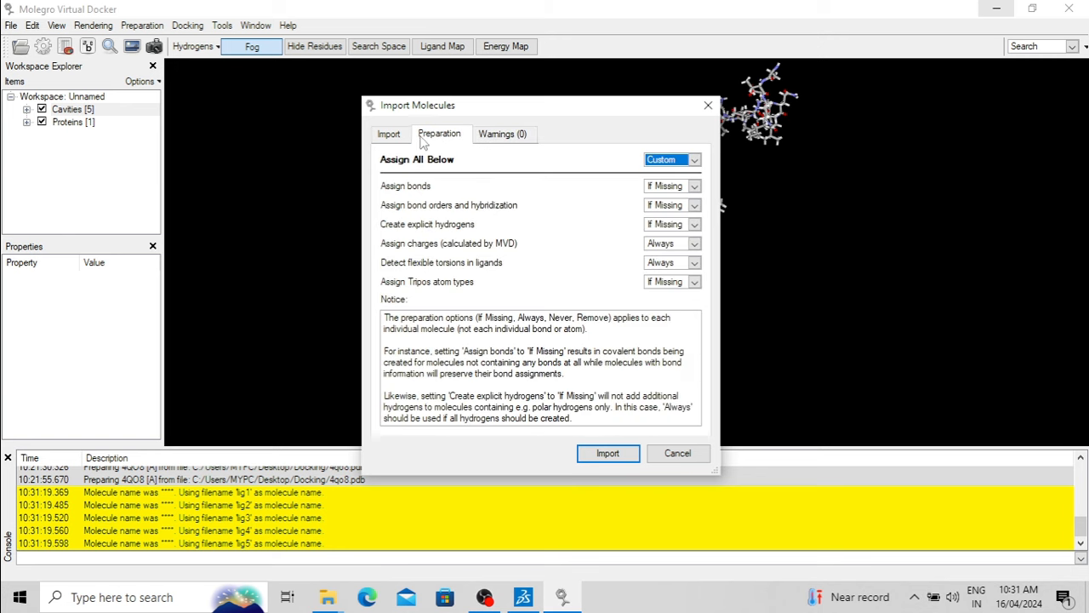
left_click(394, 136)
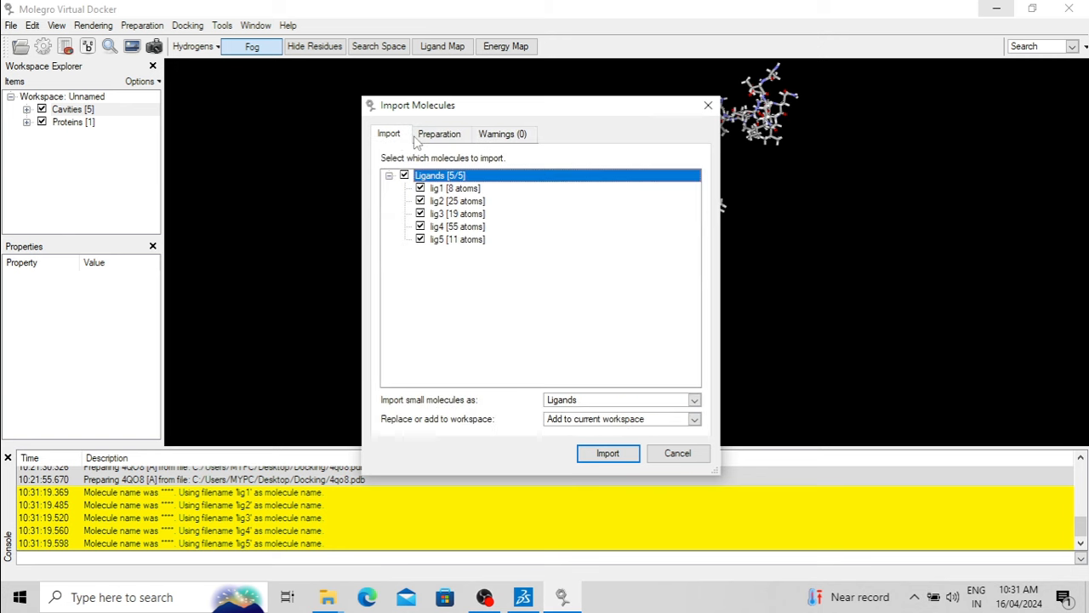
left_click(608, 454)
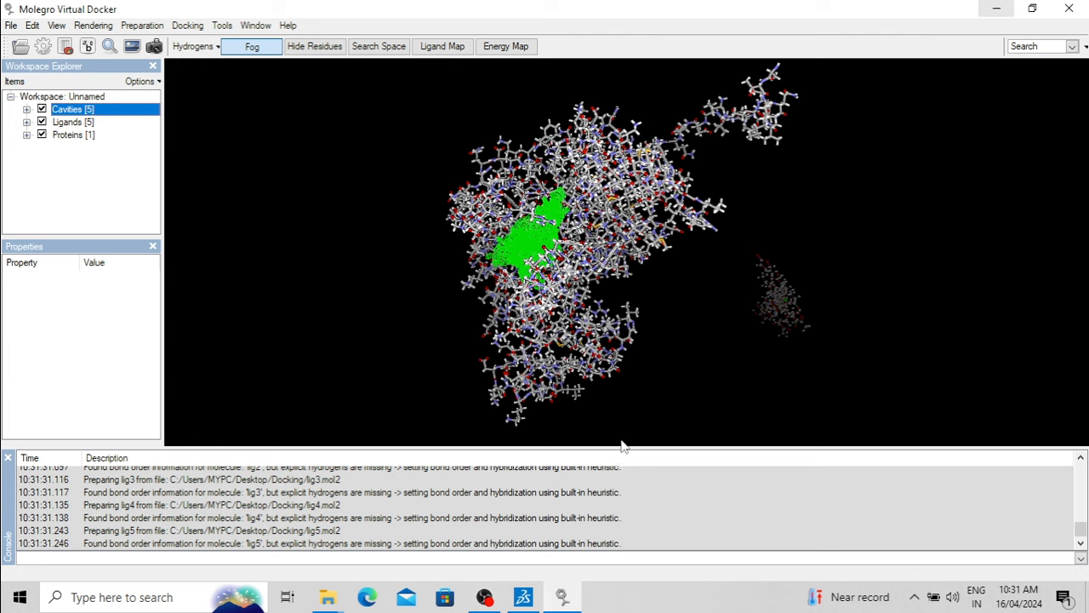
Examine where the imported ligands lie relative to the protein and its cavity, and check the ligands list
right_click_drag(778, 295, 750, 310)
scroll(738, 332, "down", 5)
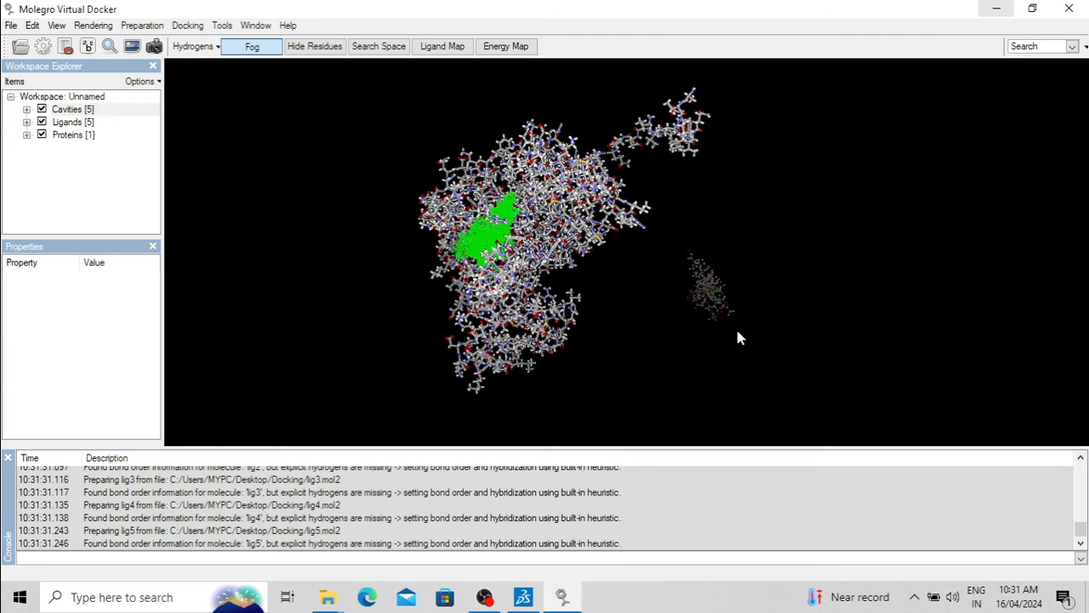
scroll(737, 335, "up", 5)
right_click_drag(814, 316, 880, 287)
scroll(846, 304, "up", 2)
scroll(846, 304, "down", 2)
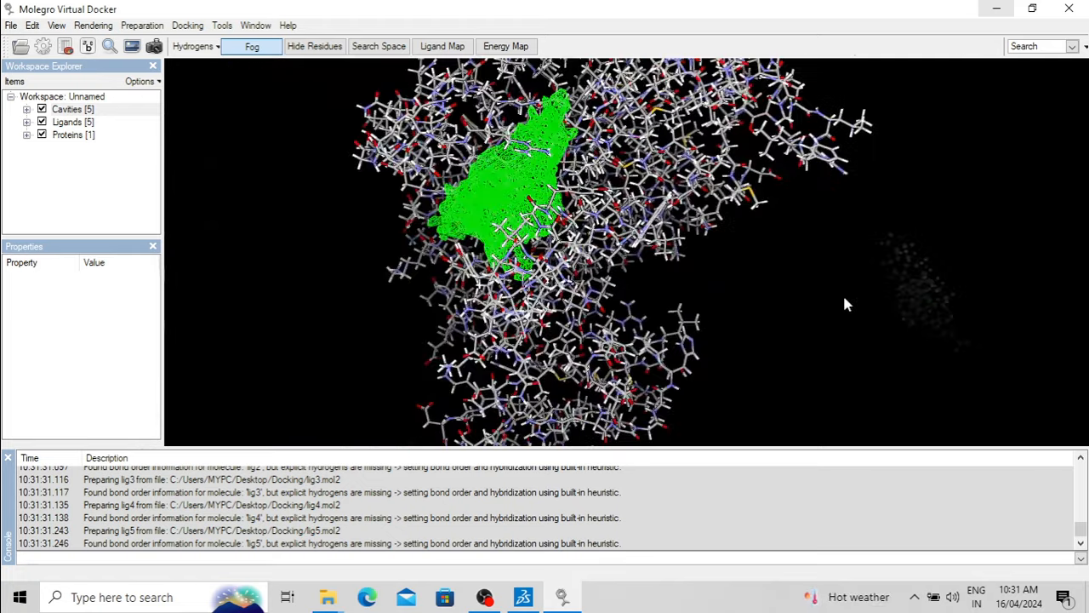
scroll(846, 304, "down", 2)
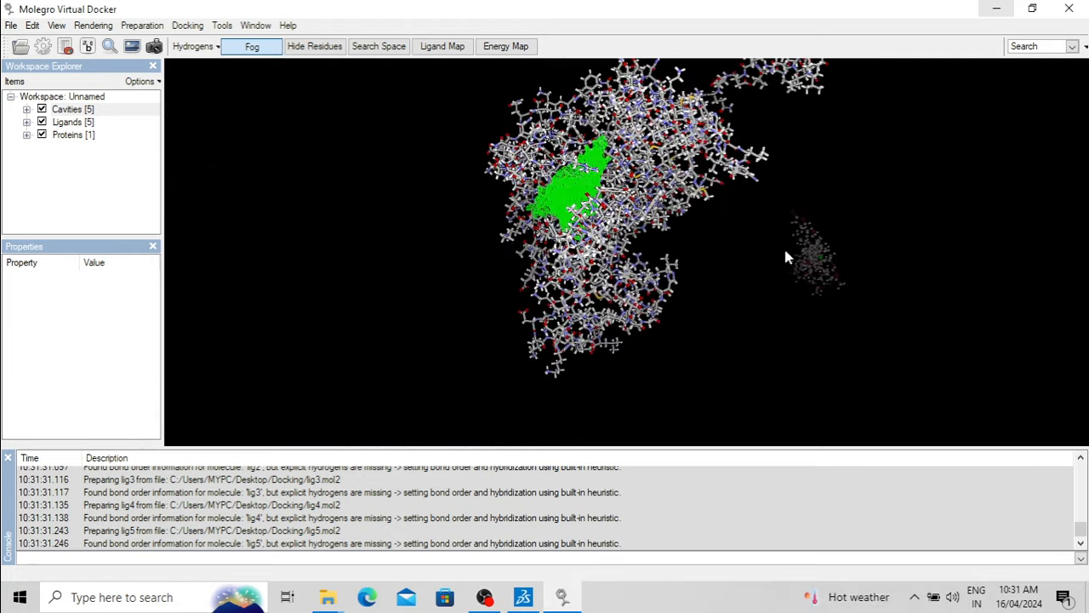
left_click(26, 122)
left_click(27, 121)
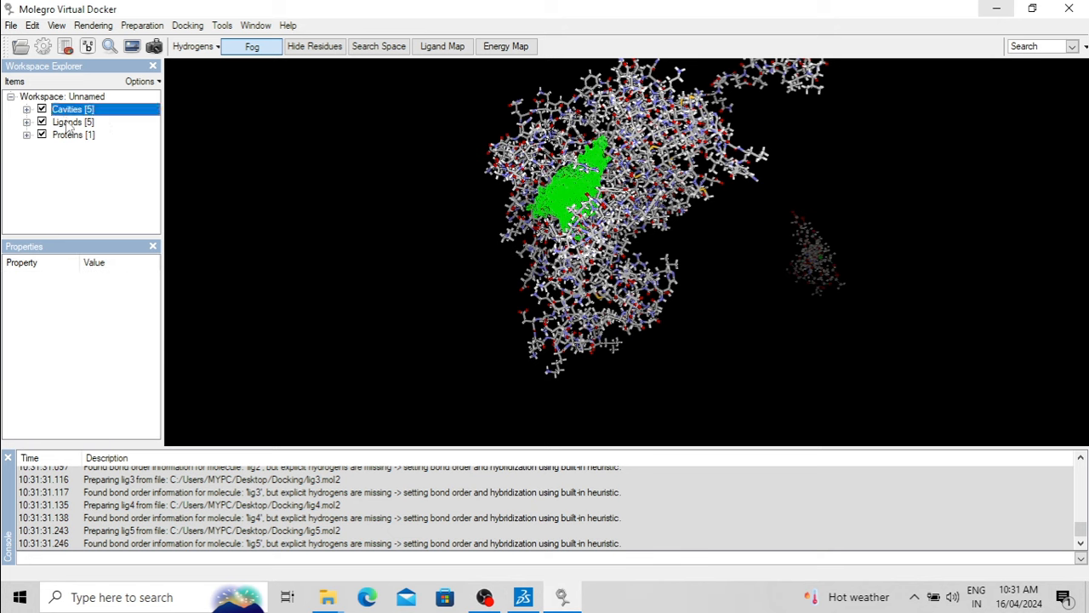
Prepare all five ligands in the workspace, leaving the protein out of the preparation
right_click(68, 121)
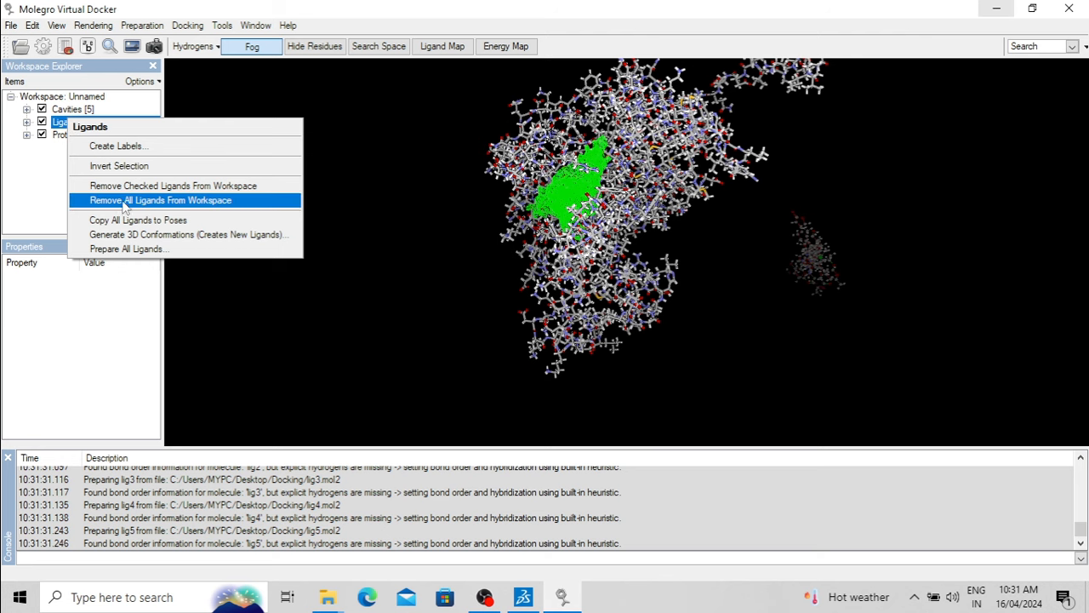
left_click(128, 249)
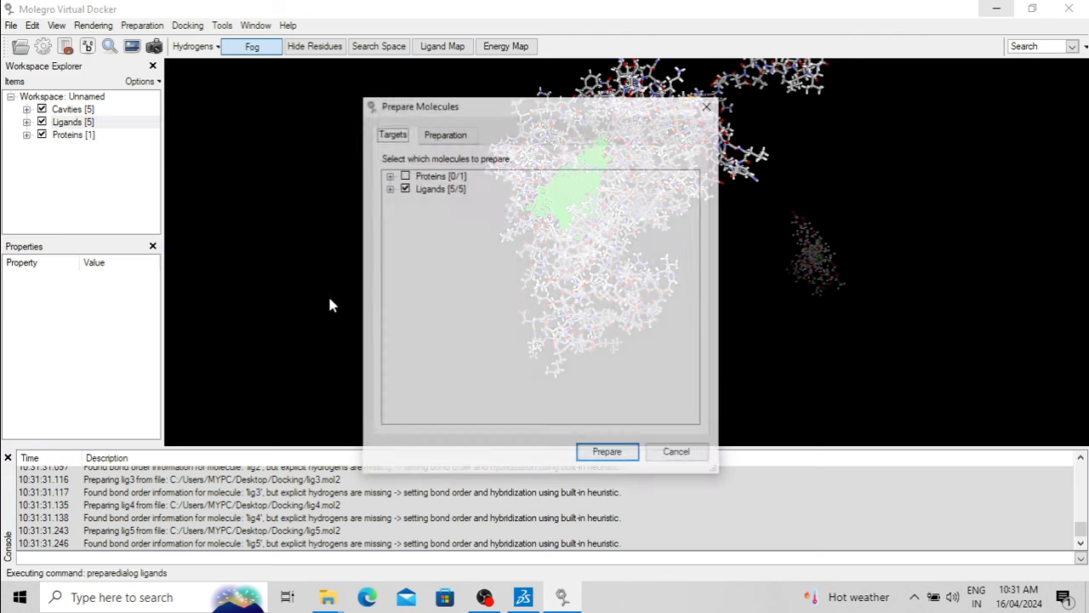
left_click(435, 190)
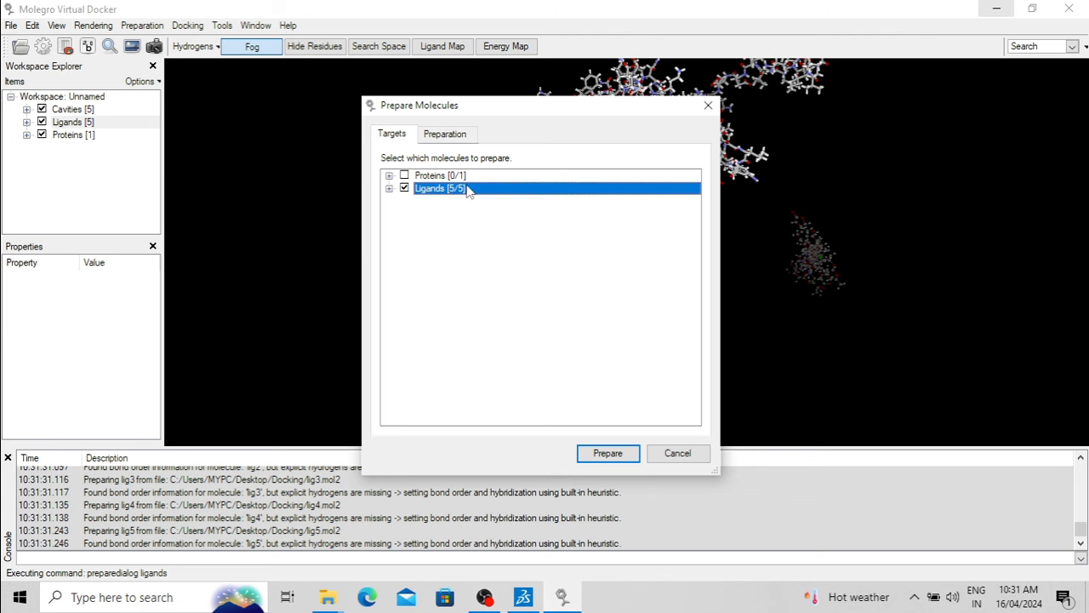
left_click(615, 454)
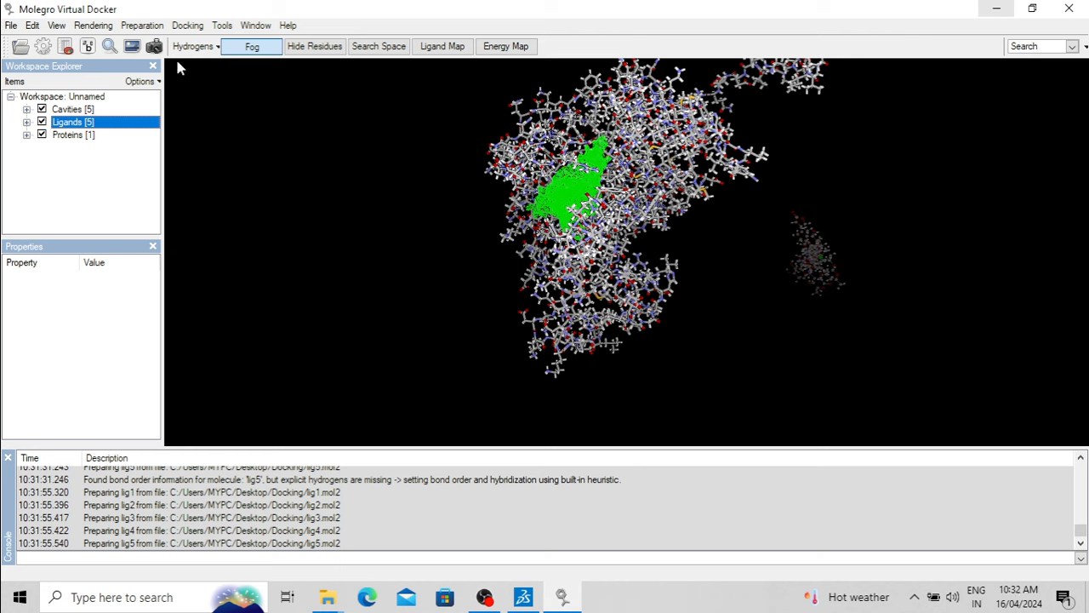
Start the Docking Wizard, choose all five workspace ligands for docking, and continue to the scoring function and binding site settings
left_click(189, 26)
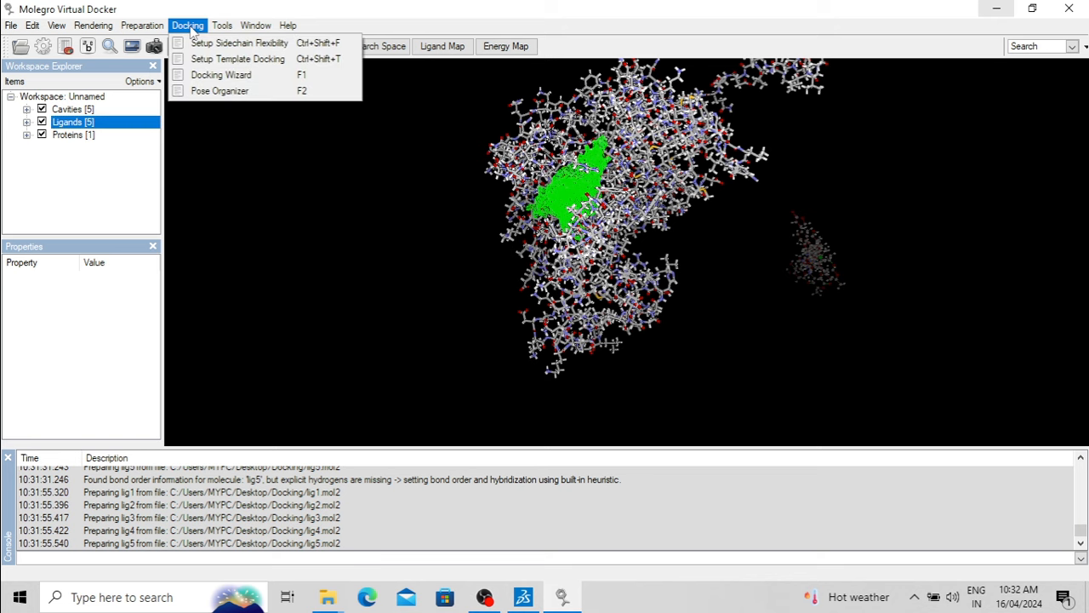
left_click(223, 76)
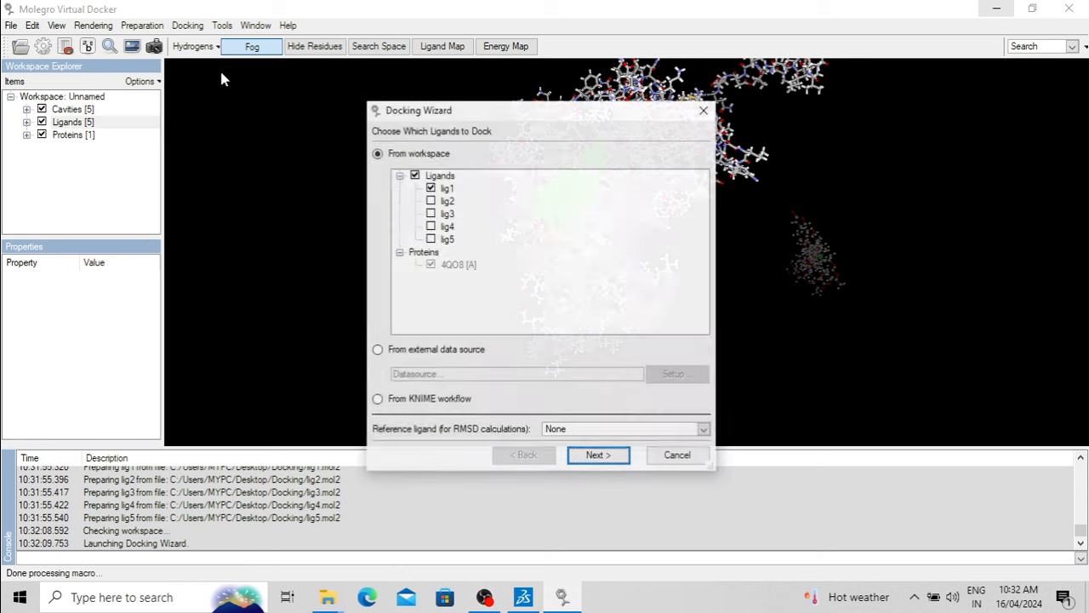
left_click_drag(582, 116, 652, 68)
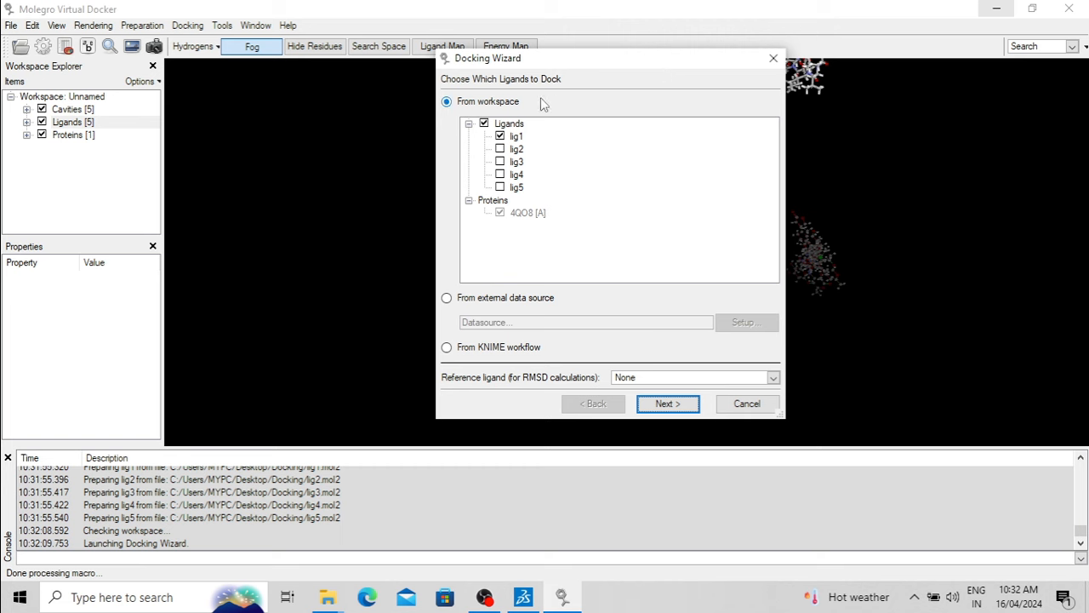
left_click(484, 124)
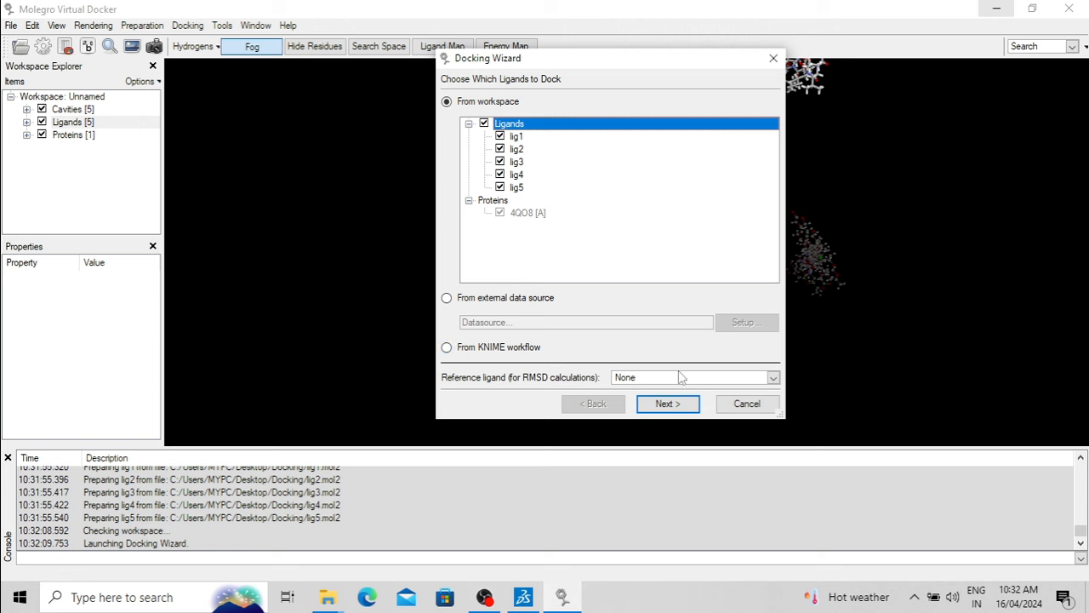
left_click(665, 404)
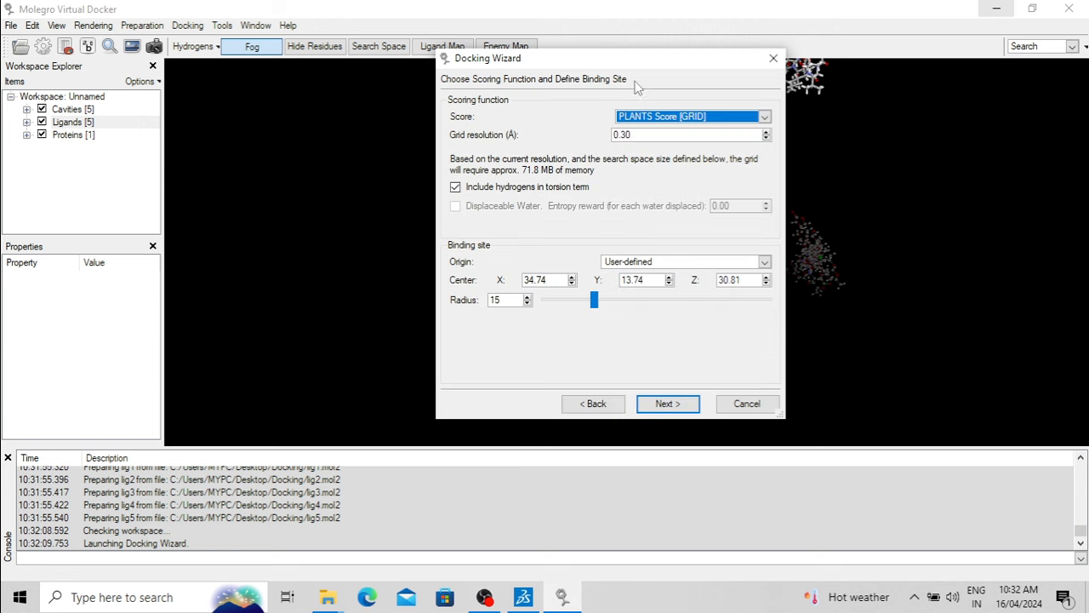
Inspect the user-defined binding site sphere against the cavity and set its center X to 34.99
left_click_drag(625, 60, 314, 64)
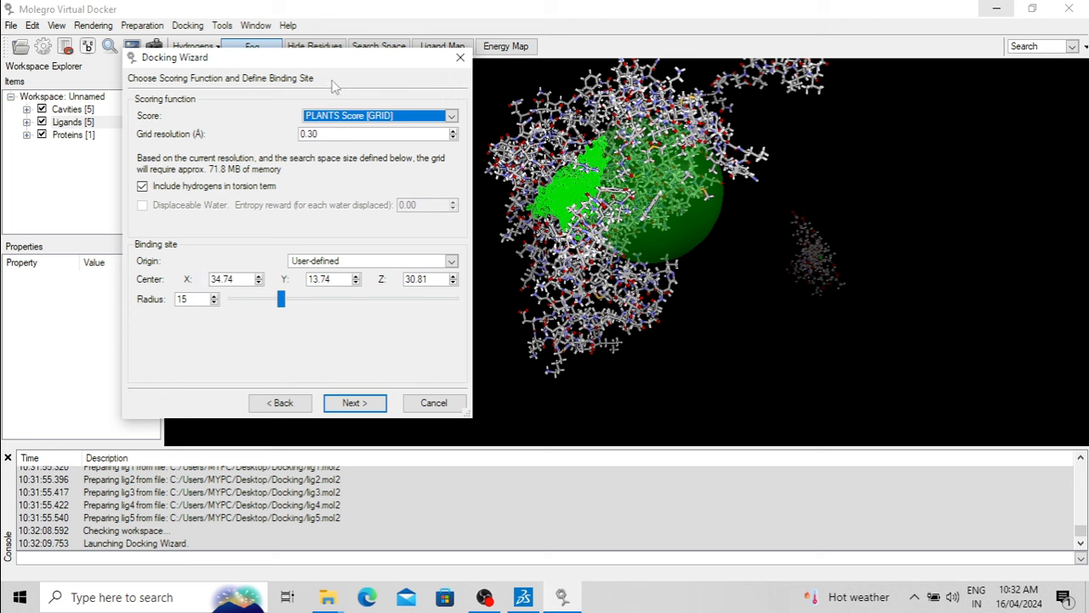
left_click_drag(364, 59, 286, 68)
left_click_drag(683, 218, 812, 246)
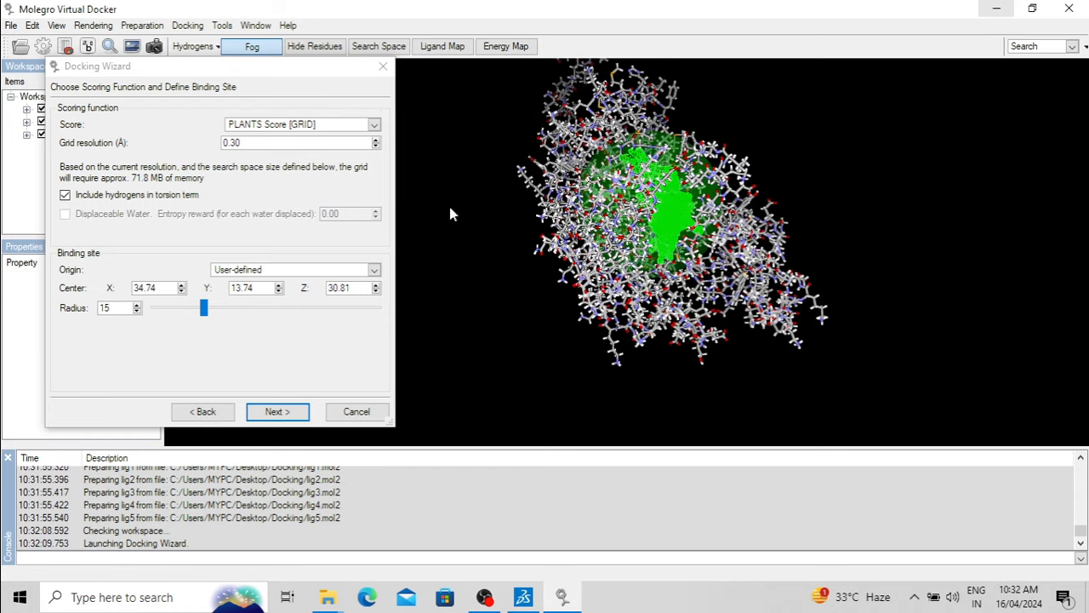
left_click(179, 282)
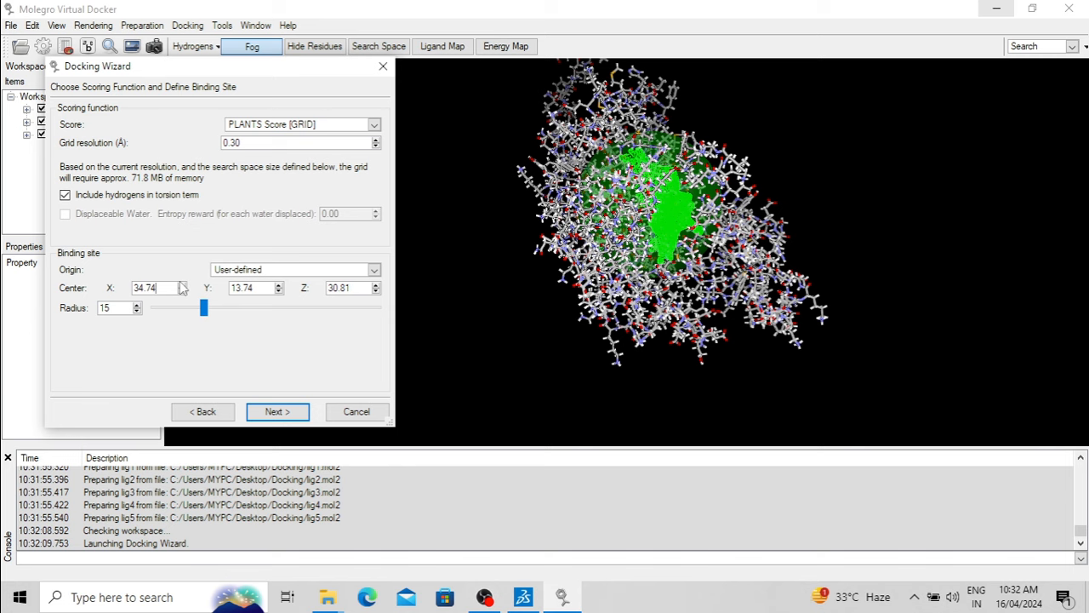
left_click(181, 285)
left_click_drag(236, 68, 512, 81)
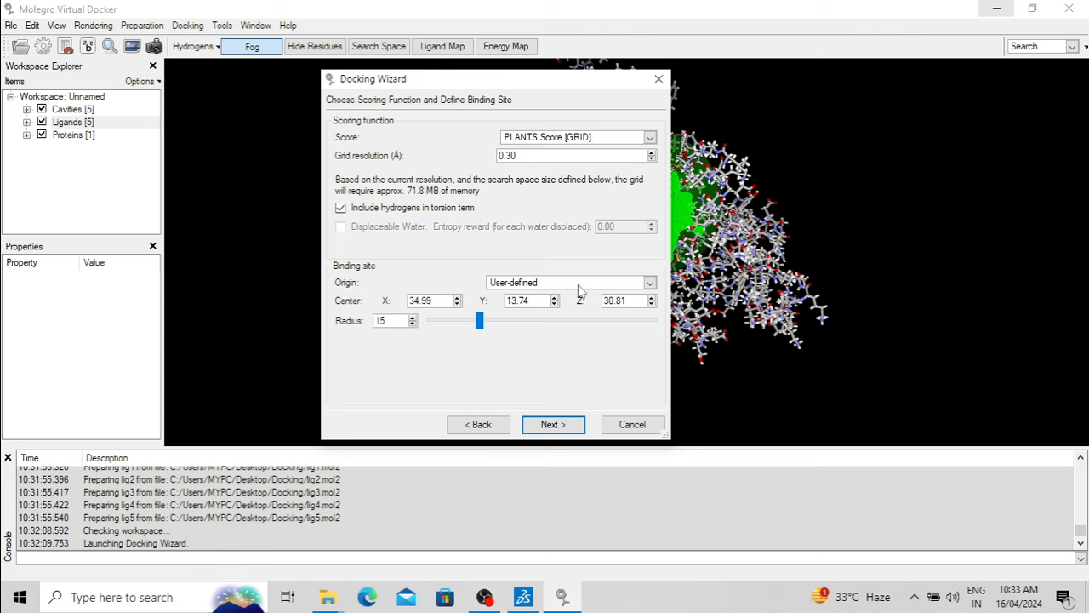
Set the binding site origin to Cavity 1 and its radius to 12, checking that the sphere encloses the cavity
left_click(649, 284)
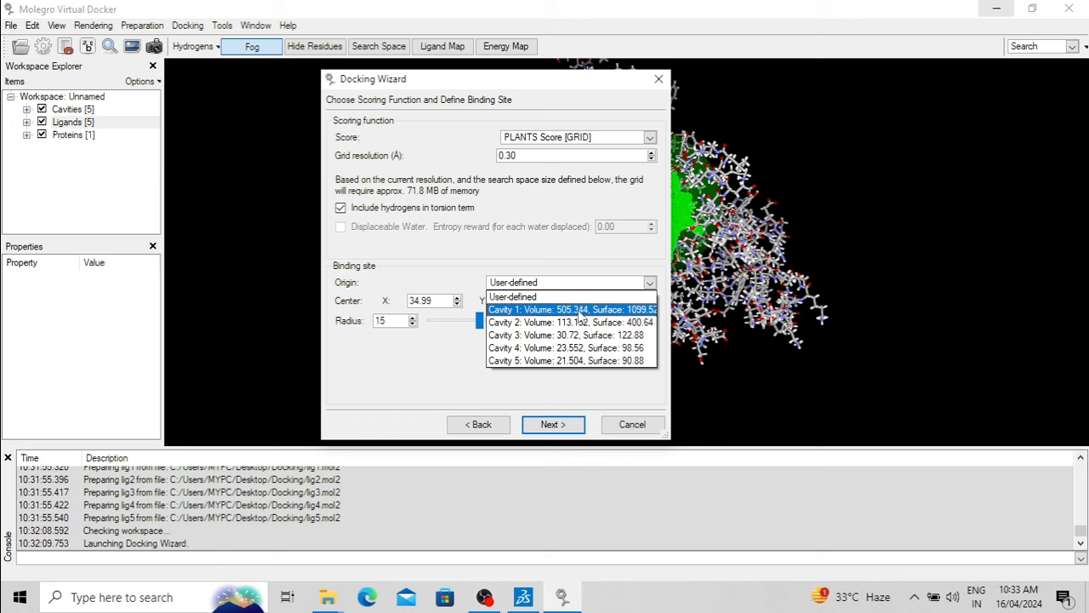
left_click(579, 311)
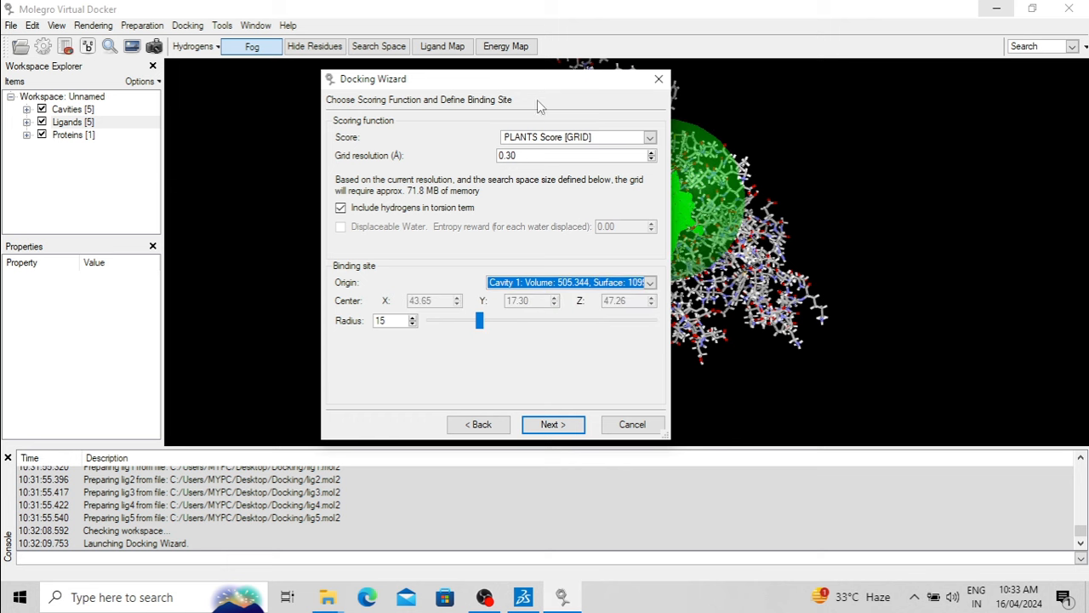
left_click_drag(536, 81, 377, 66)
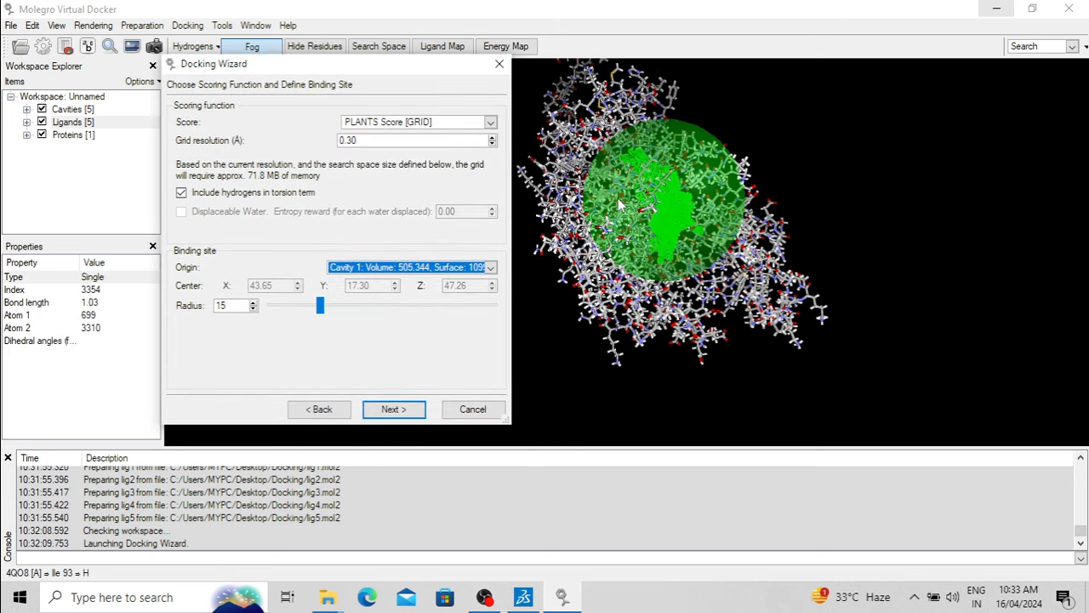
scroll(620, 204, "up", 5)
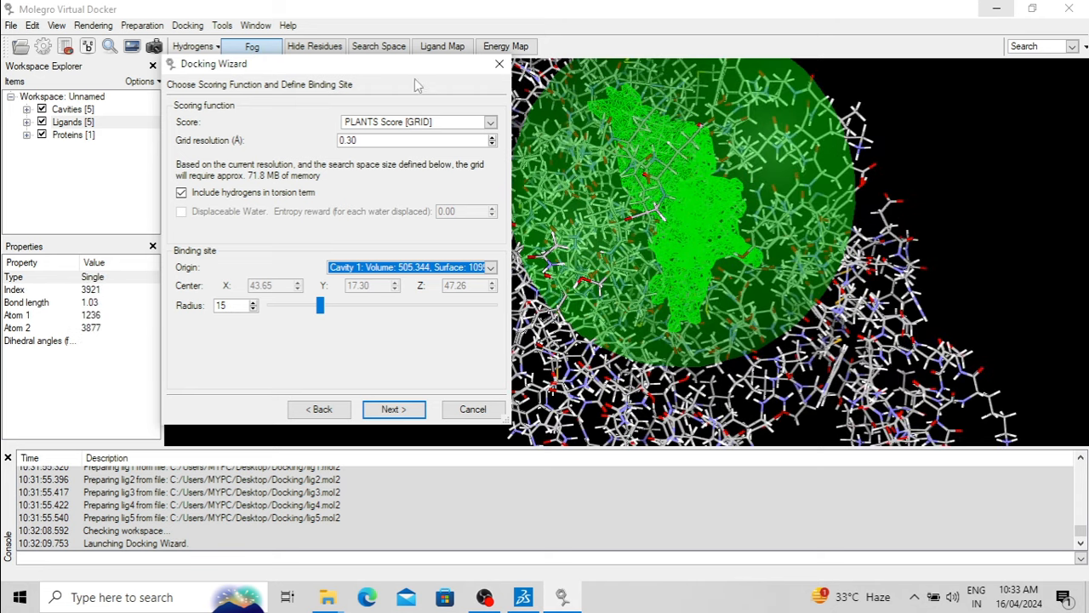
left_click_drag(415, 82, 309, 102)
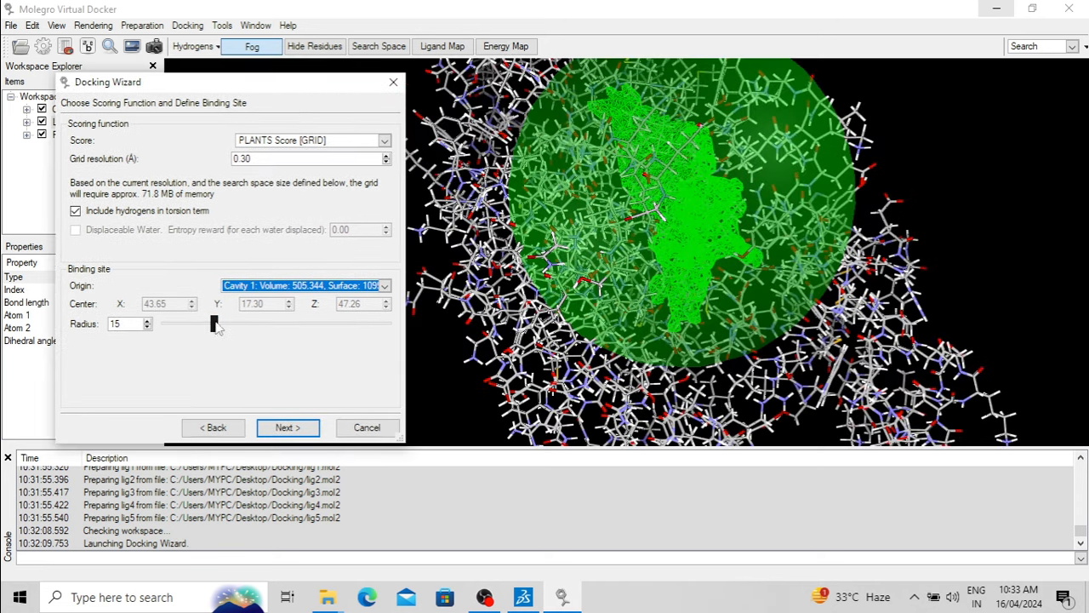
mouse_move(215, 326)
left_mouse_down()
mouse_move(290, 336)
mouse_move(201, 335)
left_mouse_up()
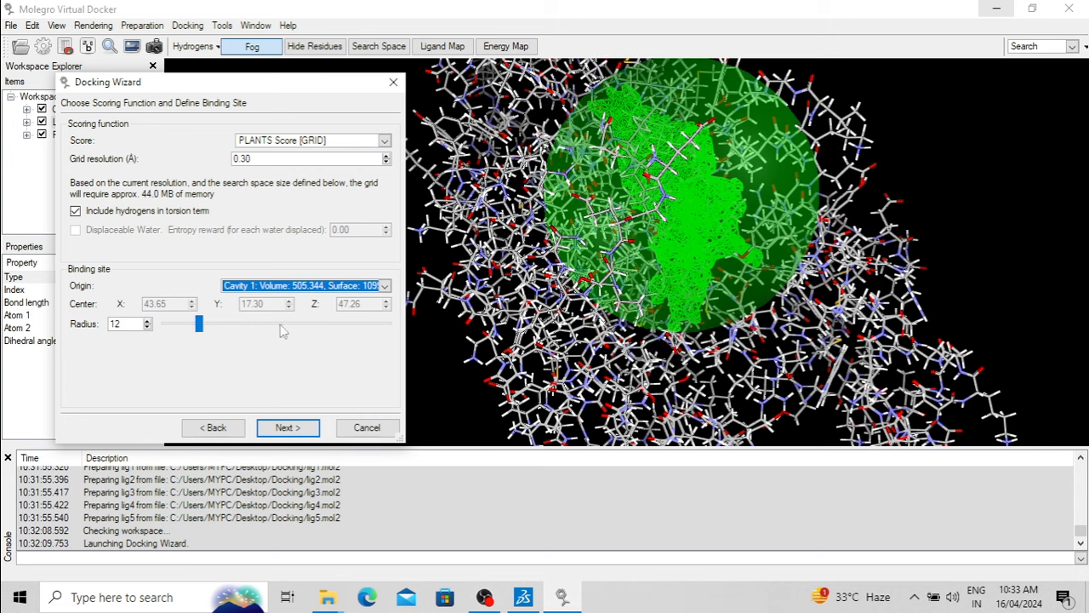
left_click_drag(535, 271, 651, 261)
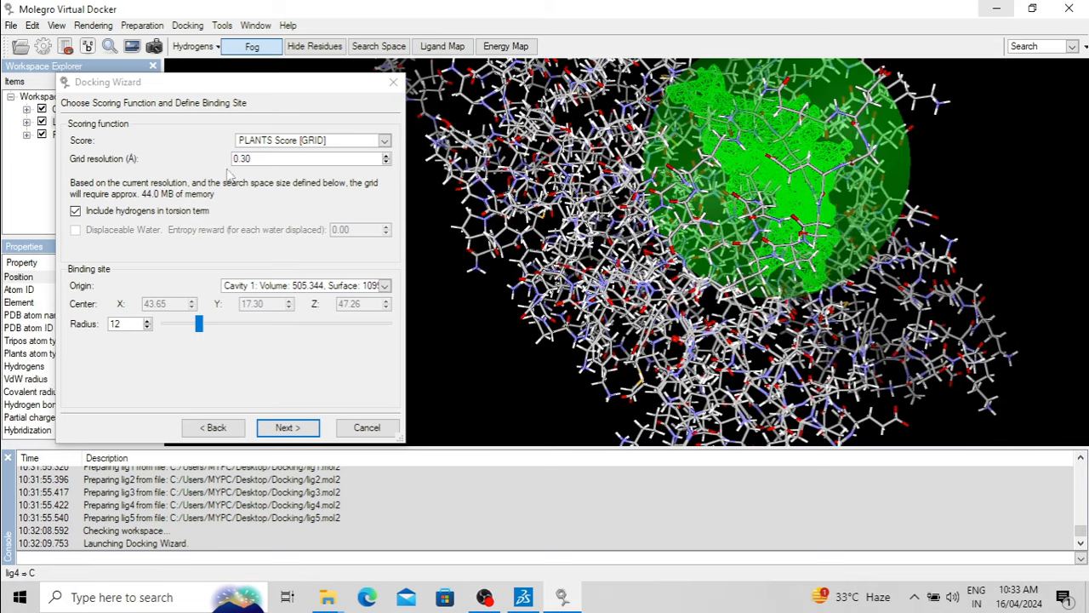
Review the available scoring functions and keep PLANTS Score [GRID]
left_click(384, 141)
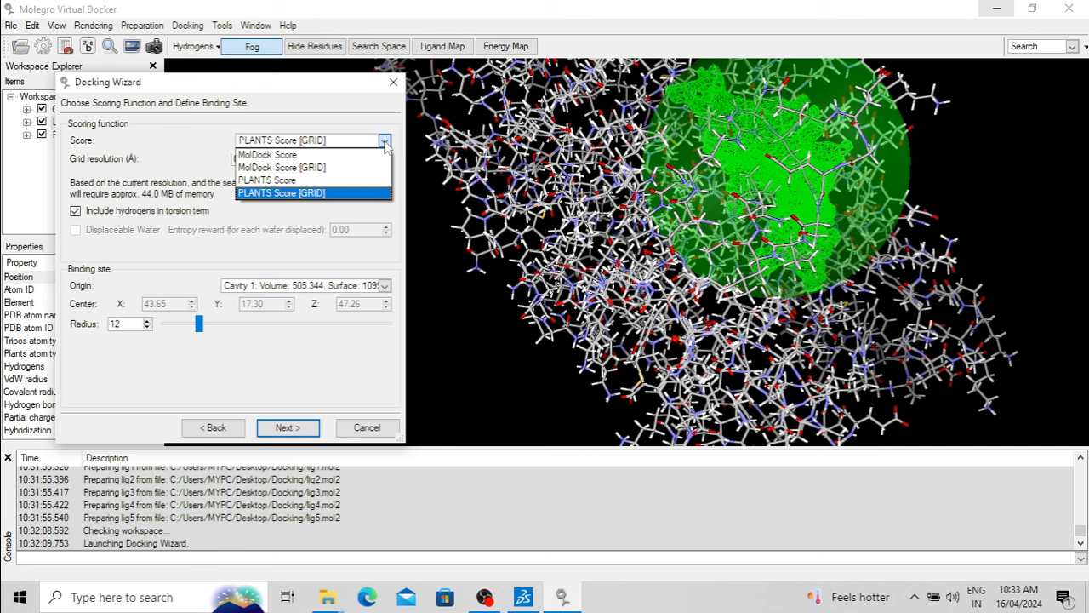
left_click(190, 152)
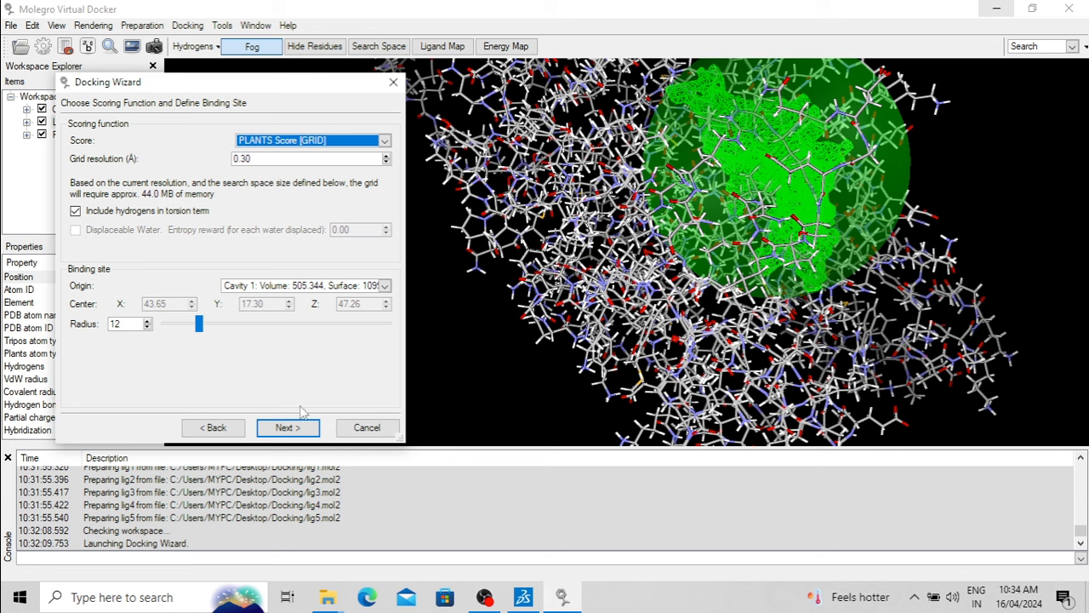
Accept the MolDock SE algorithm with 10 runs and a maximum of 5 returned poses, continuing to the docking execution setup
left_click(288, 428)
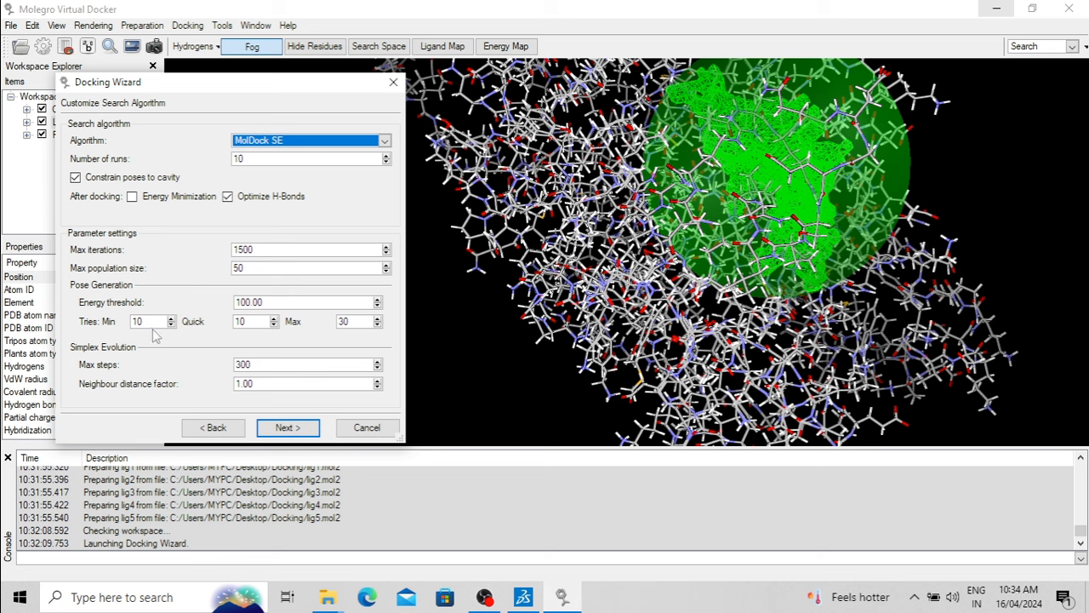
left_click(297, 428)
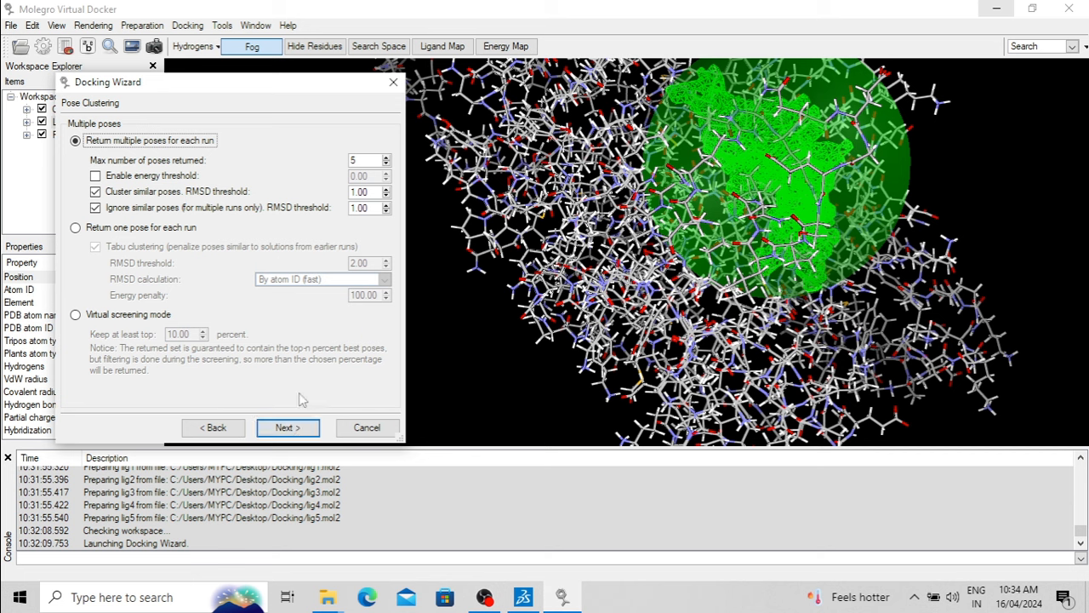
left_click(298, 429)
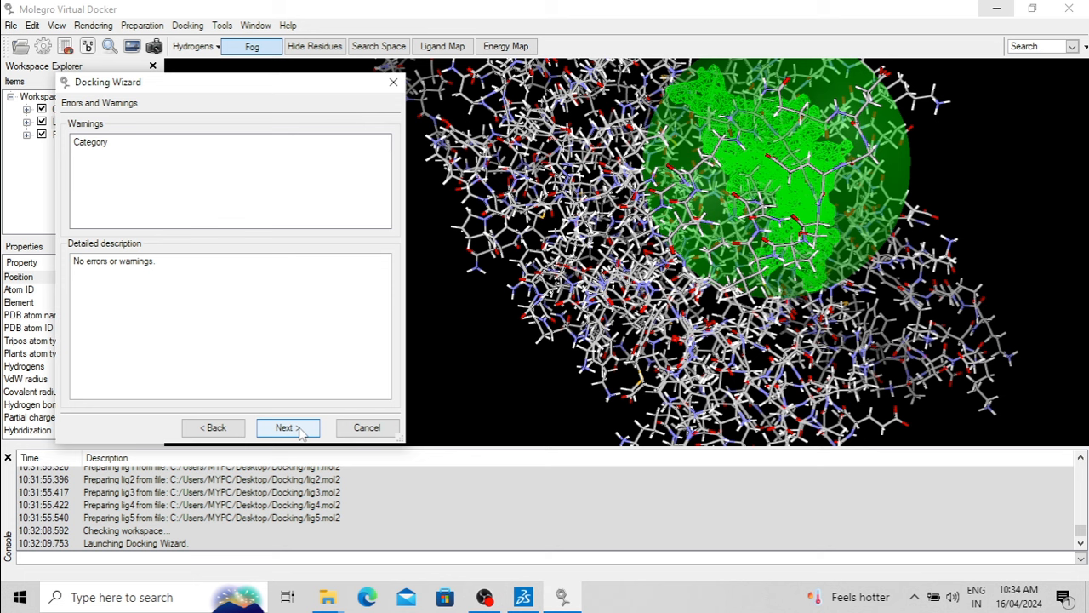
left_click(298, 428)
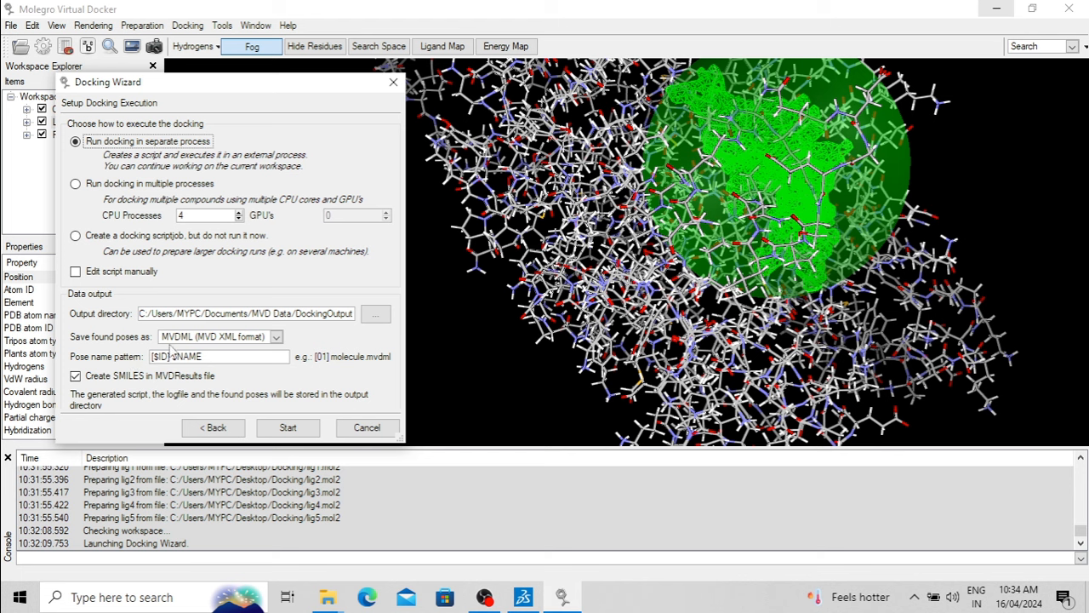
Set found poses to be saved as Mol2, run the docking in a separate process, and close the batchjob window once finished
left_click(275, 337)
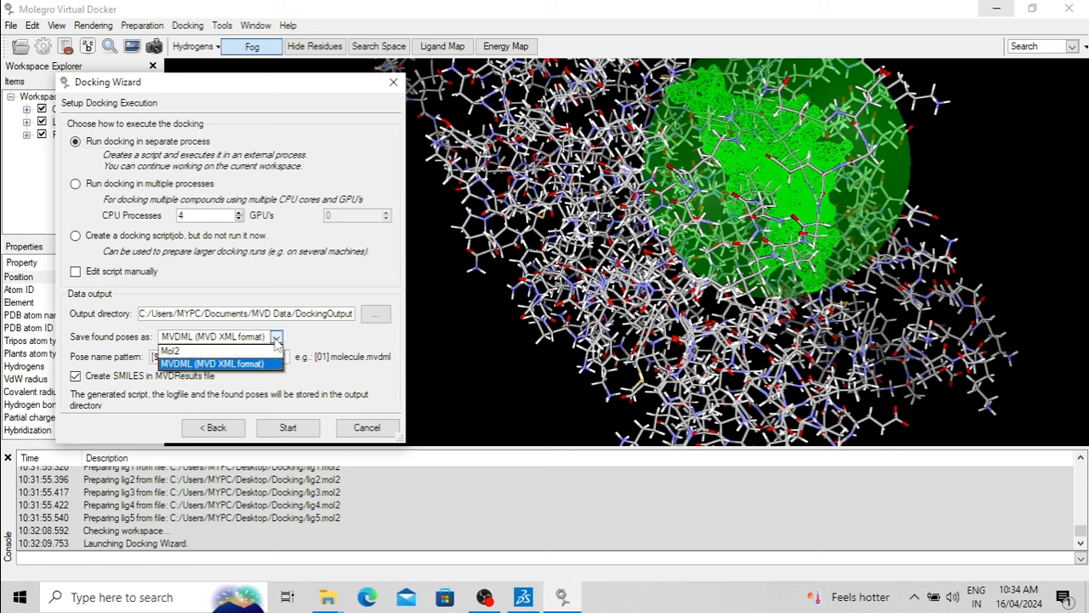
left_click(178, 351)
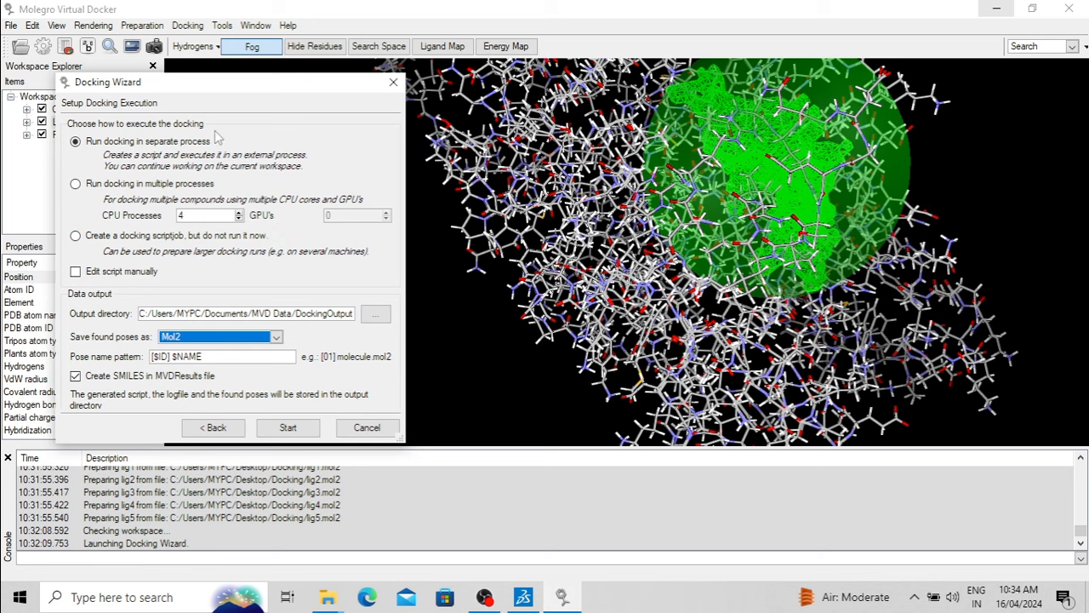
left_click(289, 429)
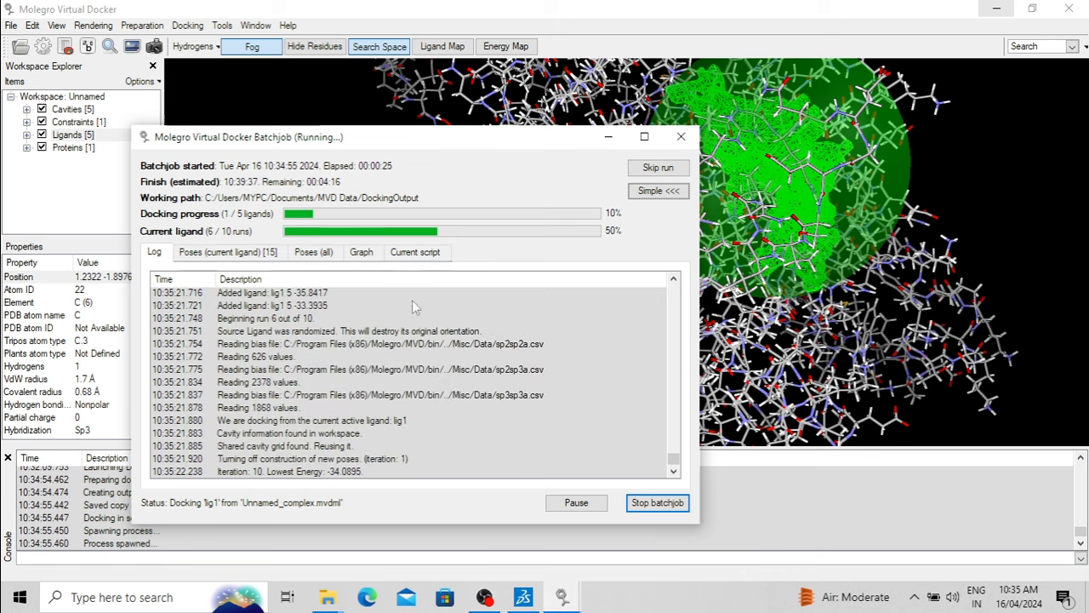
left_click_drag(430, 141, 594, 77)
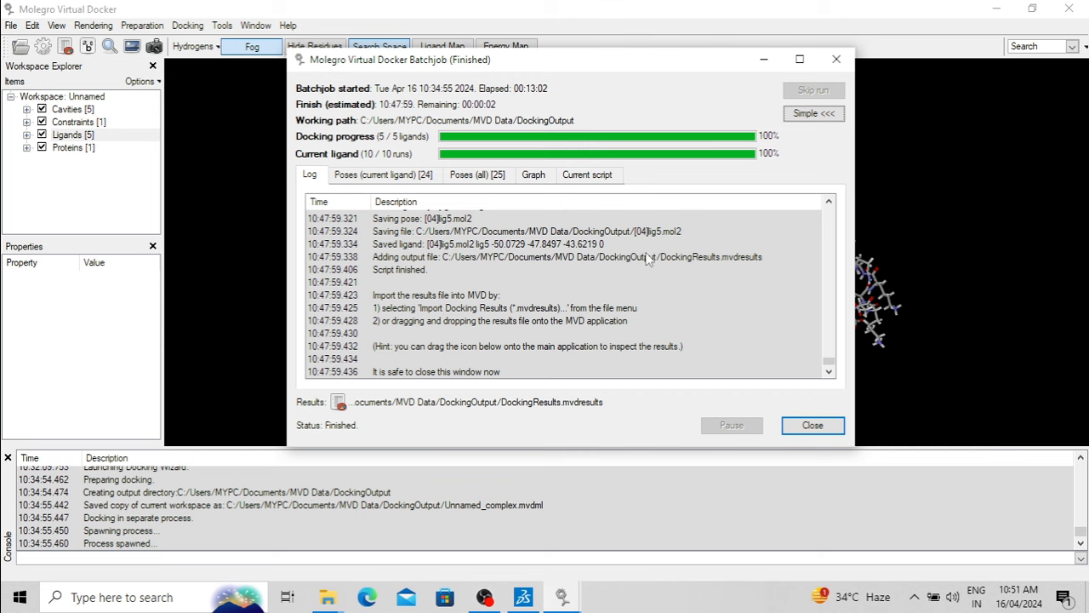
left_click(813, 425)
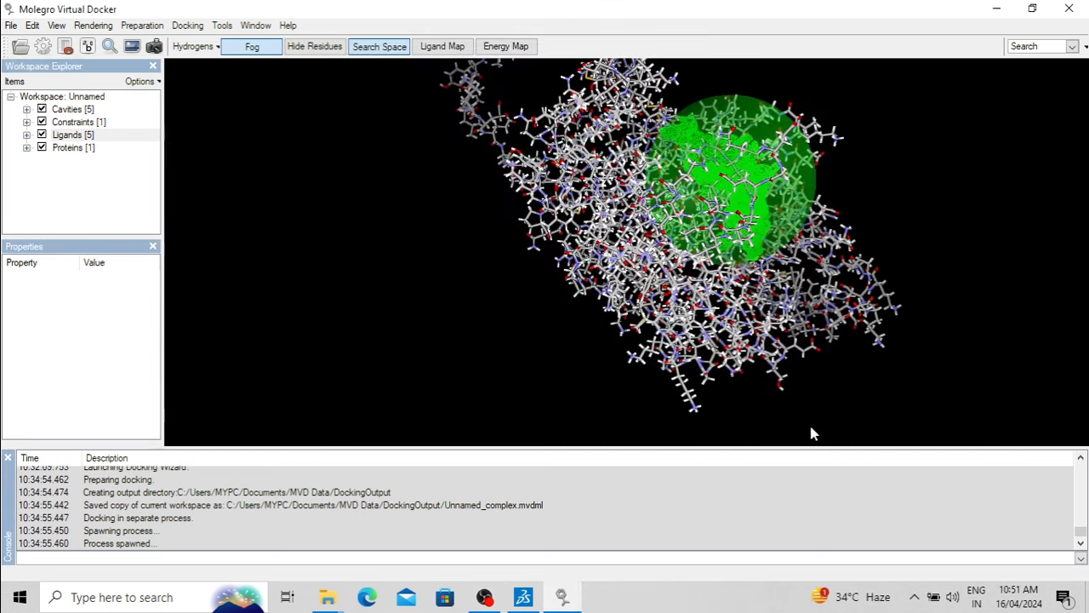
Import the DockingResults file from the DockingOutput folder into the workspace
left_click(12, 25)
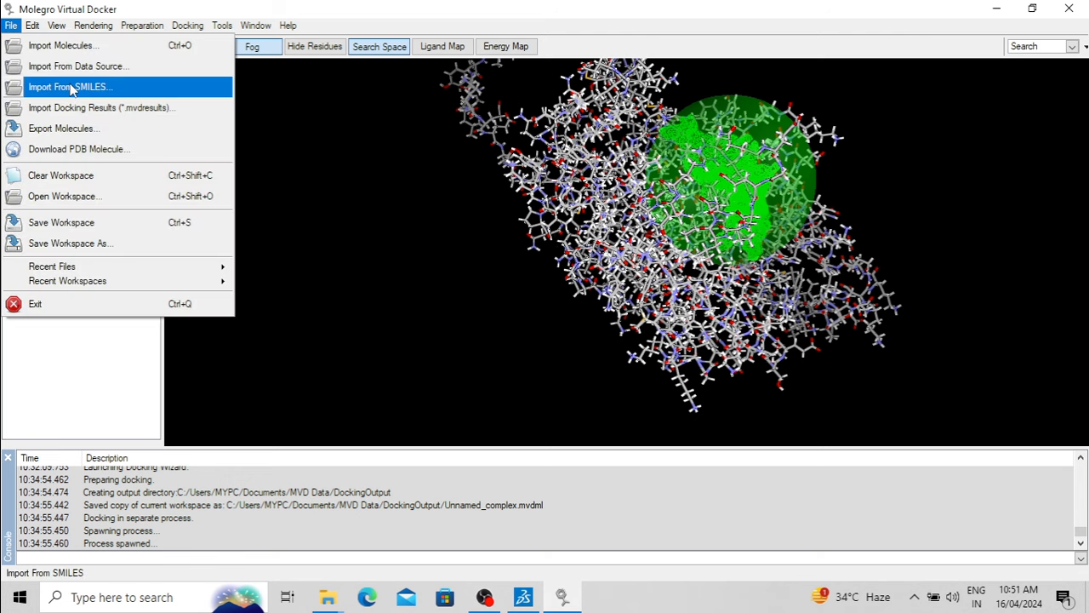
left_click(162, 114)
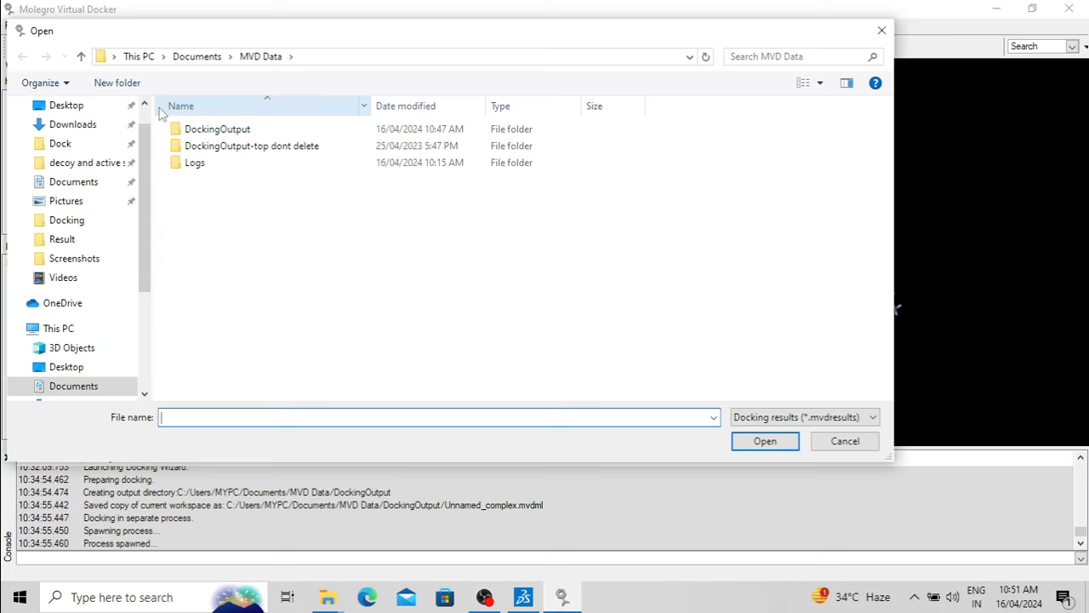
double_click(220, 130)
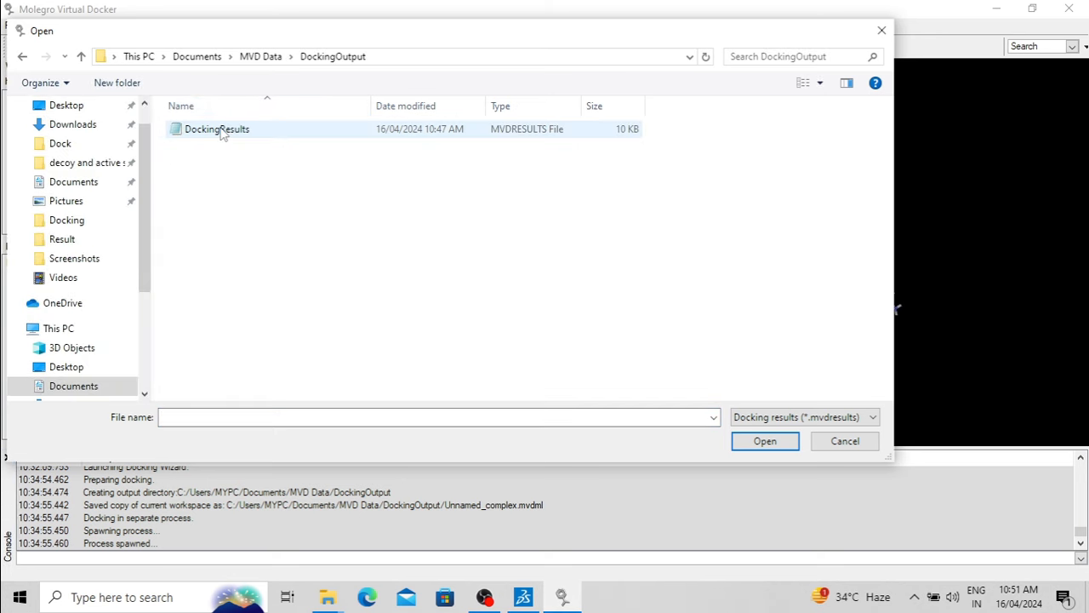
left_click(421, 132)
left_click(766, 443)
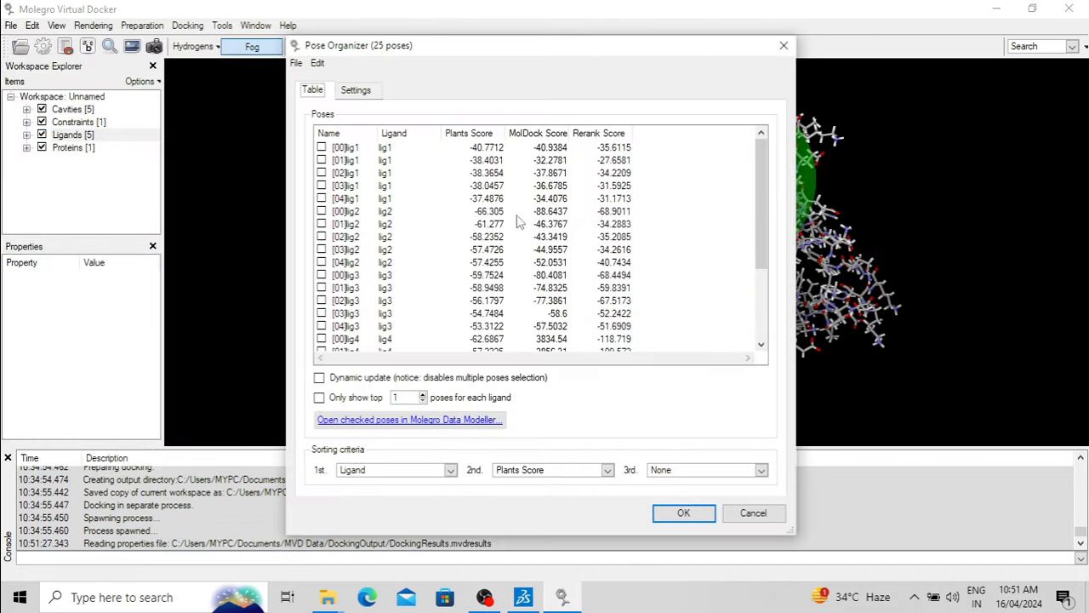
Review the Plants, MolDock and Rerank scores of the docked poses, highlighting the five lig1 poses for comparison
scroll(521, 217, "down", 3)
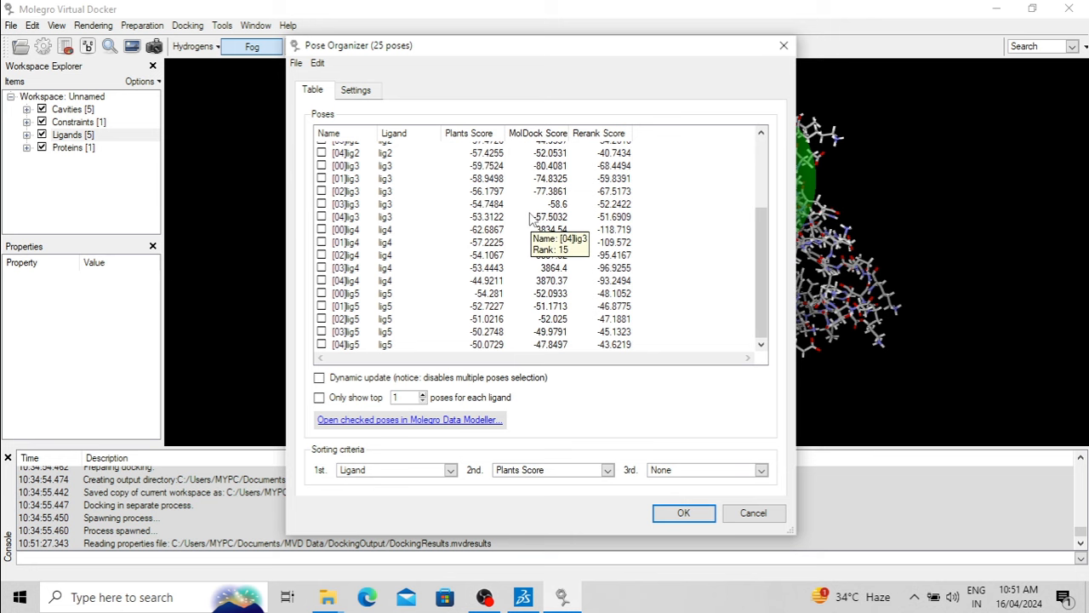
scroll(529, 220, "up", 3)
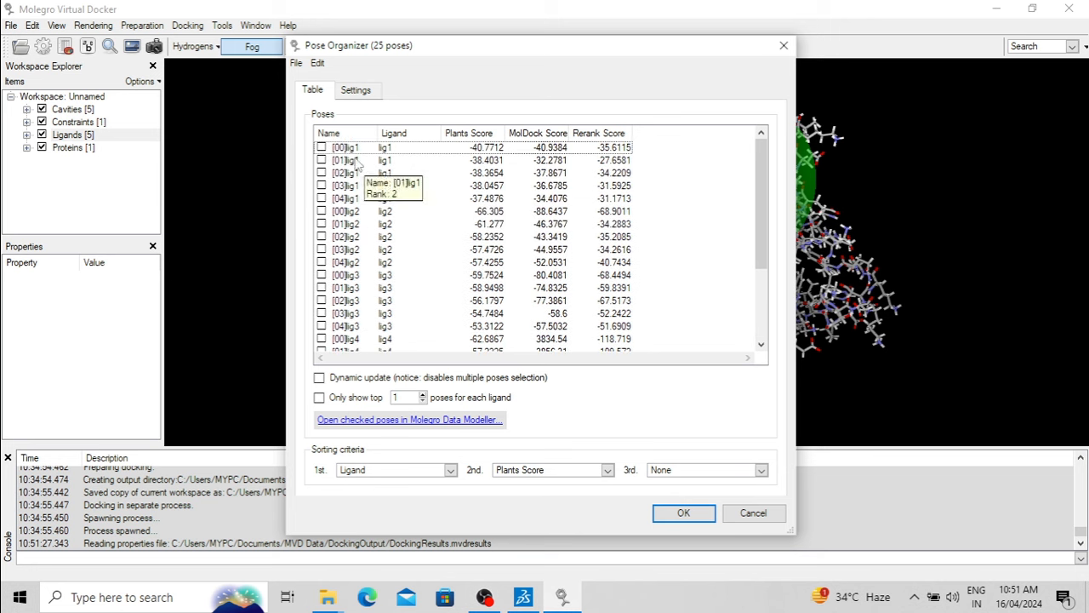
left_click_drag(659, 53, 728, 33)
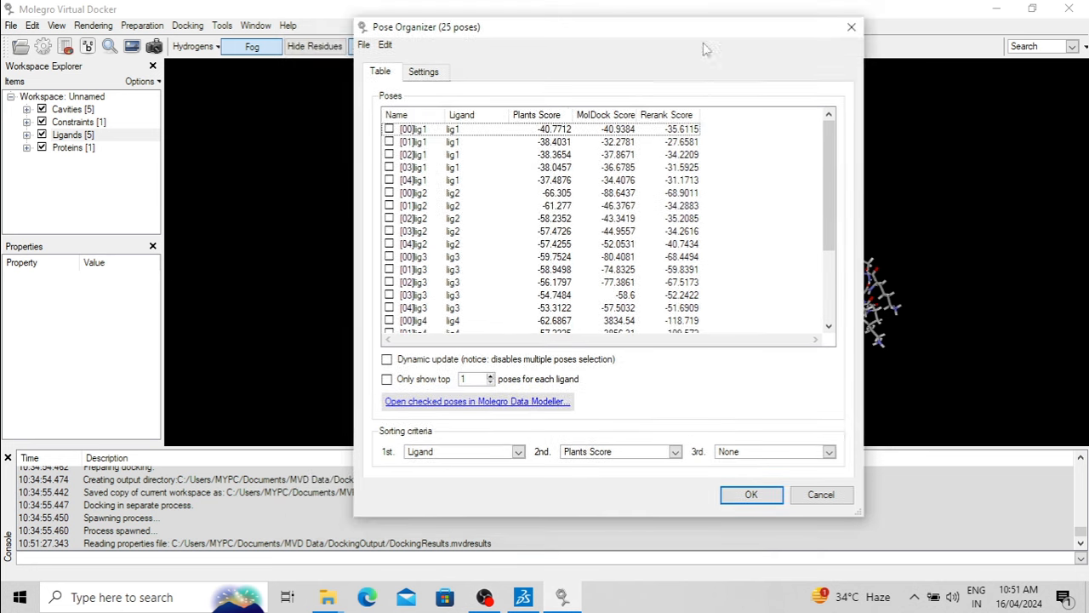
left_click(564, 130)
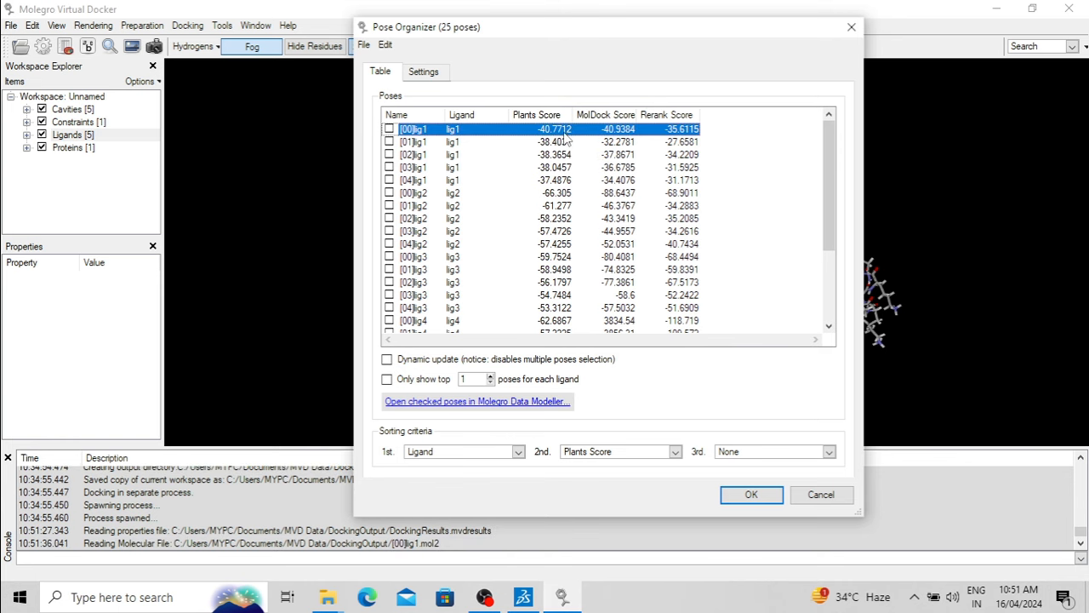
left_click(626, 133)
left_click(681, 133)
left_click(456, 145, "ctrl")
left_click(462, 157, "ctrl")
left_click(465, 171, "ctrl")
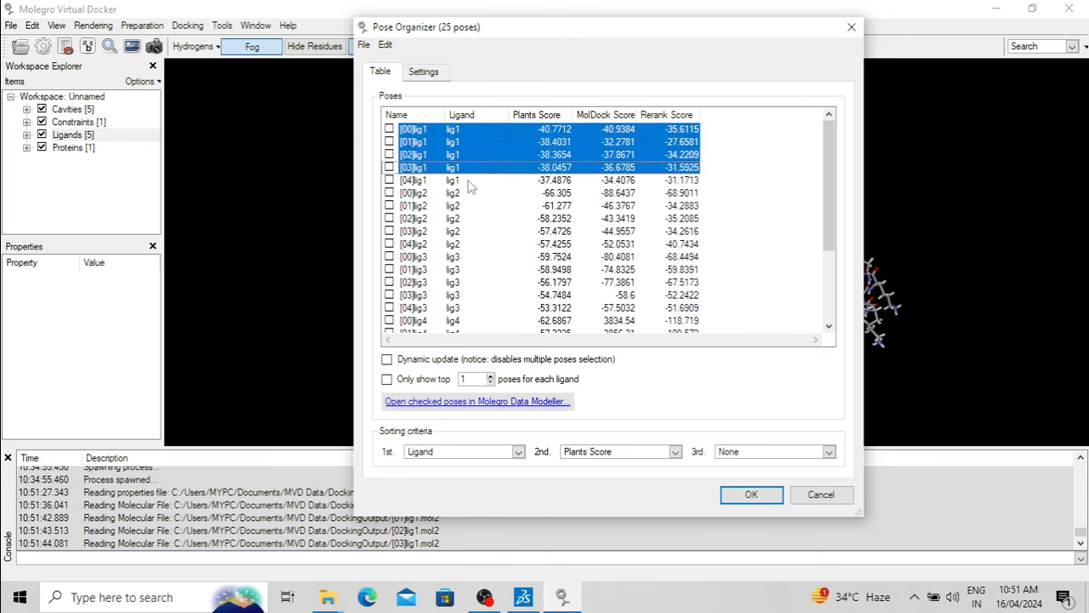
left_click(508, 181, "ctrl")
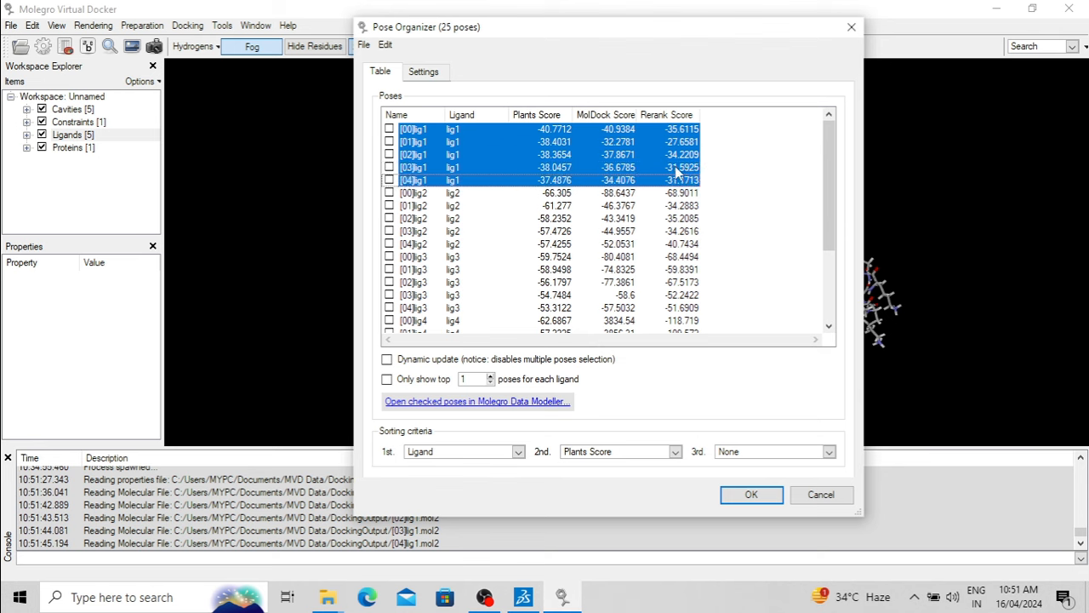
scroll(676, 174, "down", 3)
scroll(666, 197, "up", 3)
Try marking several lig1 poses for import, leaving only the top pose [00]lig1 checked
left_click(389, 129)
left_click(389, 155)
left_click(389, 167)
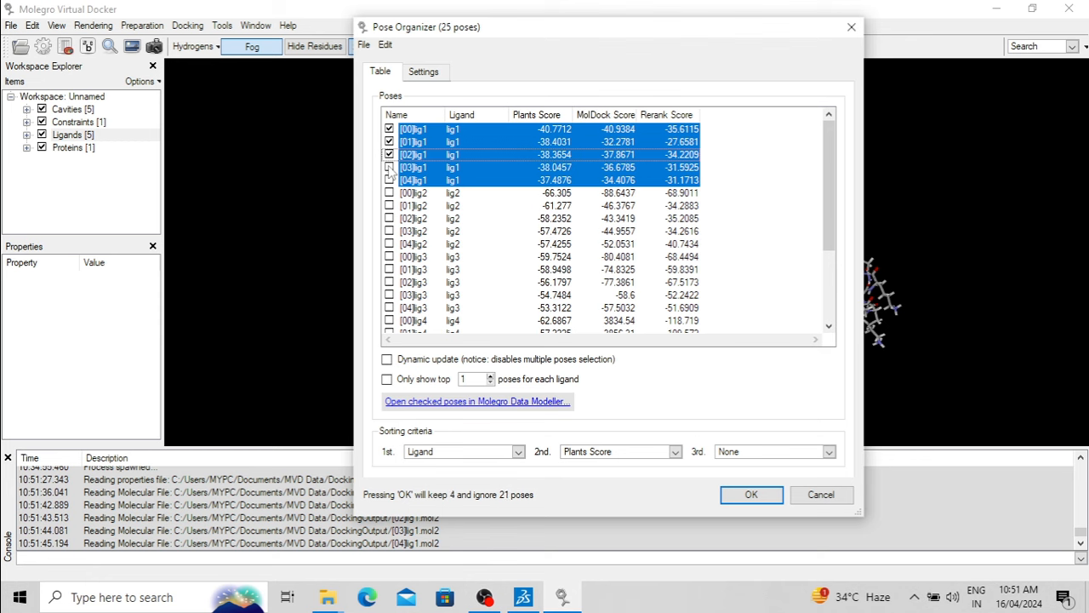
left_click(390, 143)
left_click(390, 154)
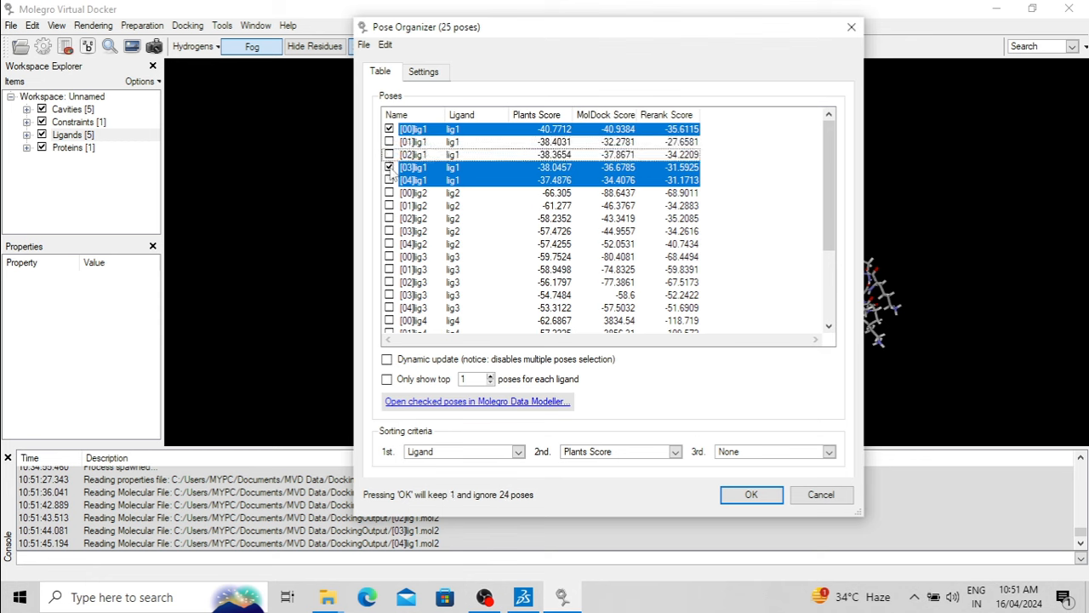
left_click(389, 168)
left_click(389, 129)
left_click(389, 130)
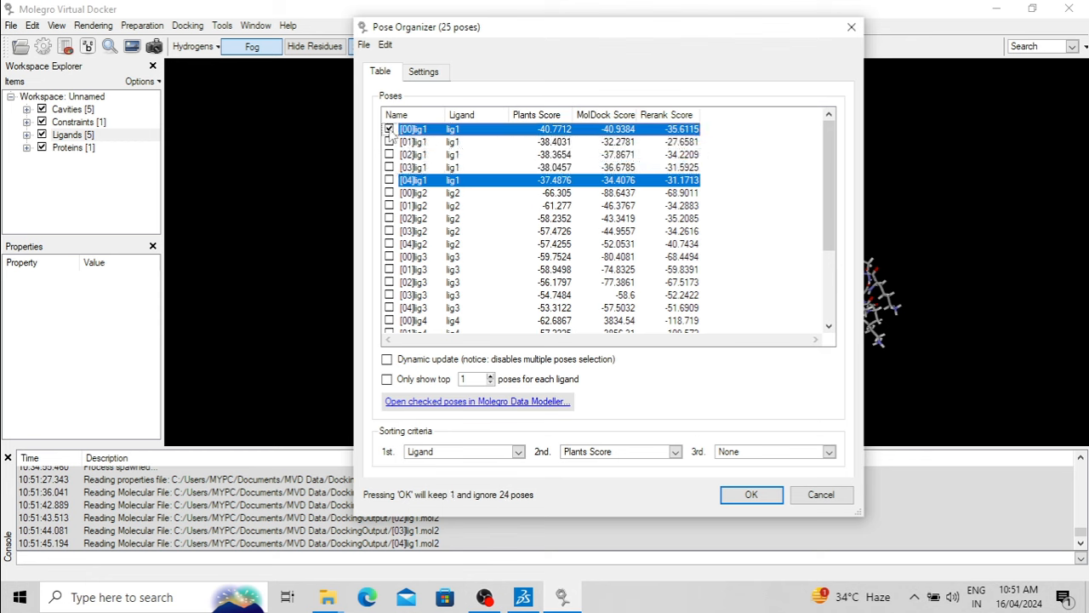
Show only the top 1 pose for each ligand, check the lig2 to lig5 poses as well, and import the five poses
scroll(501, 270, "down", 3)
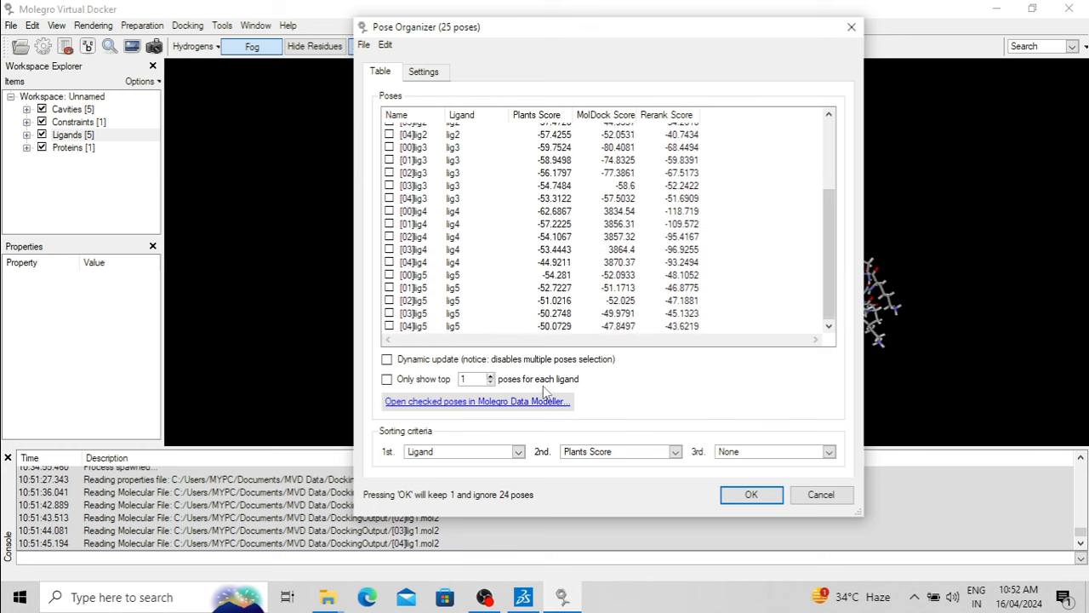
left_click(387, 379)
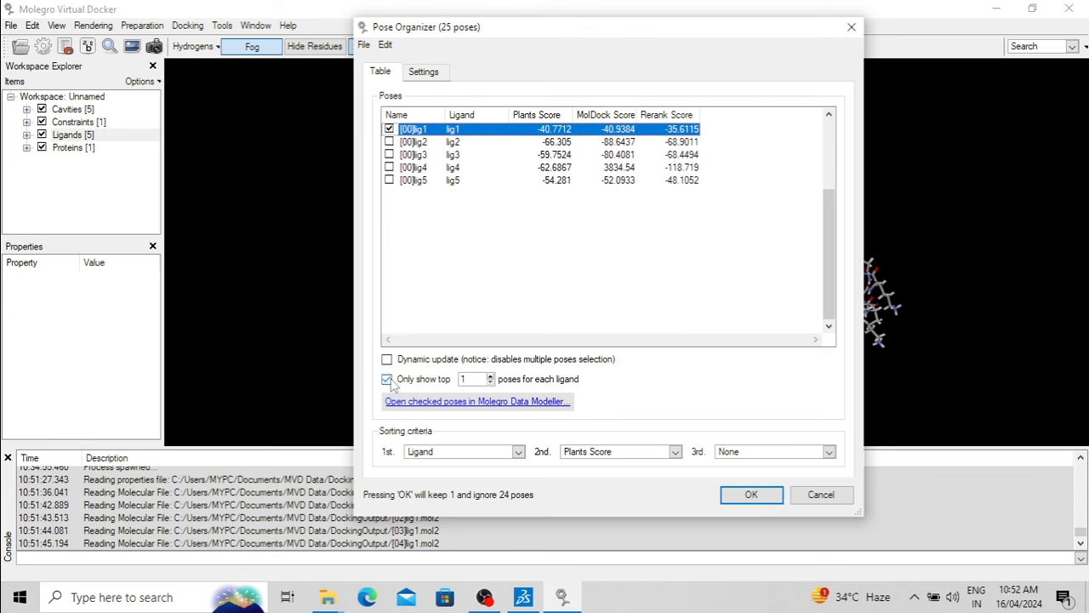
left_click(388, 142)
left_click(389, 154)
left_click(389, 166)
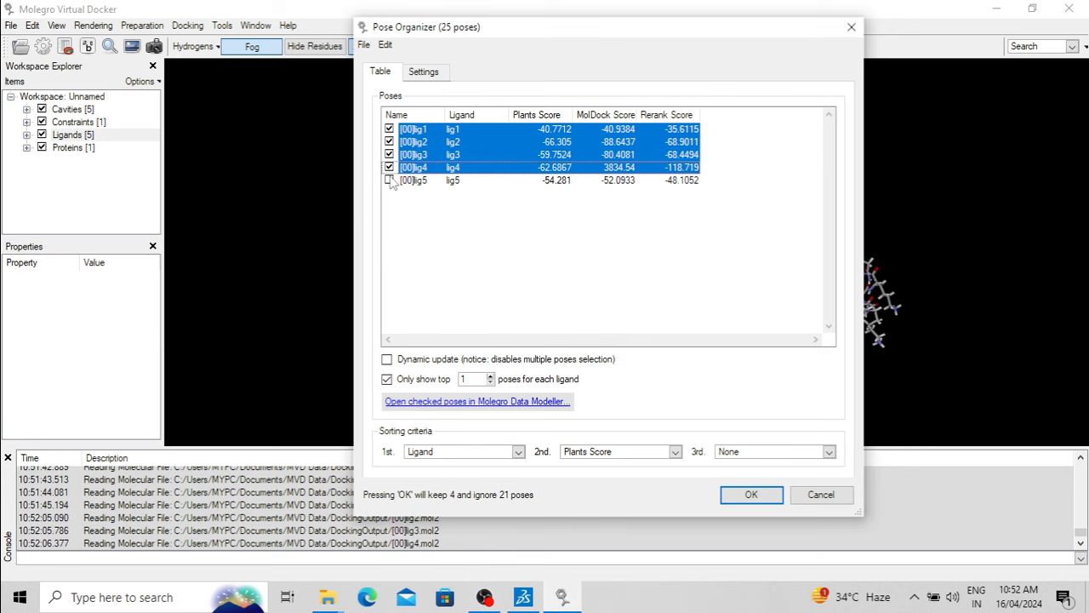
left_click(389, 180)
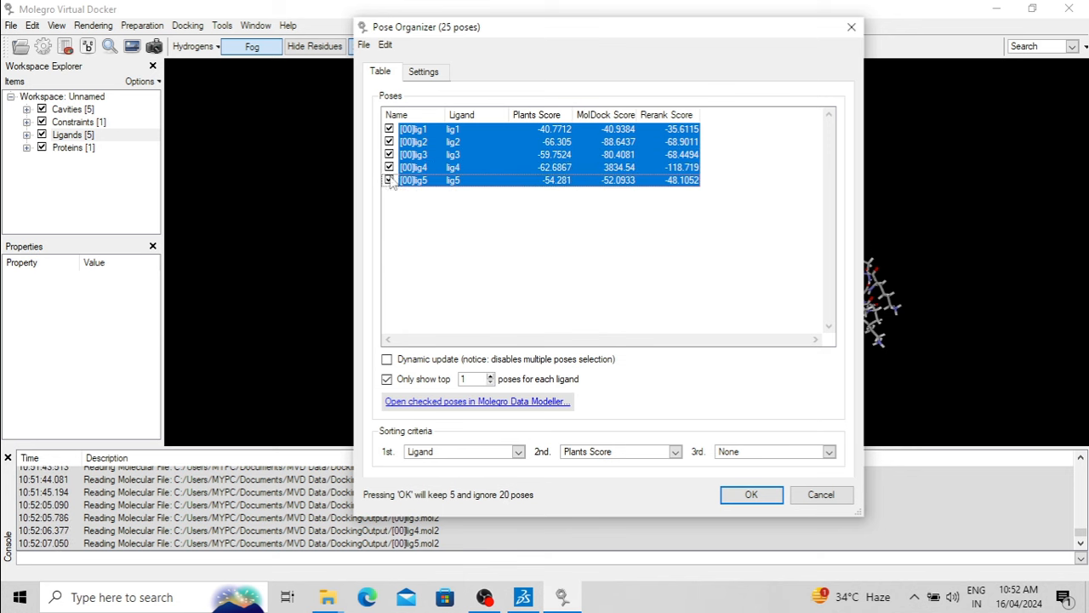
left_click(751, 495)
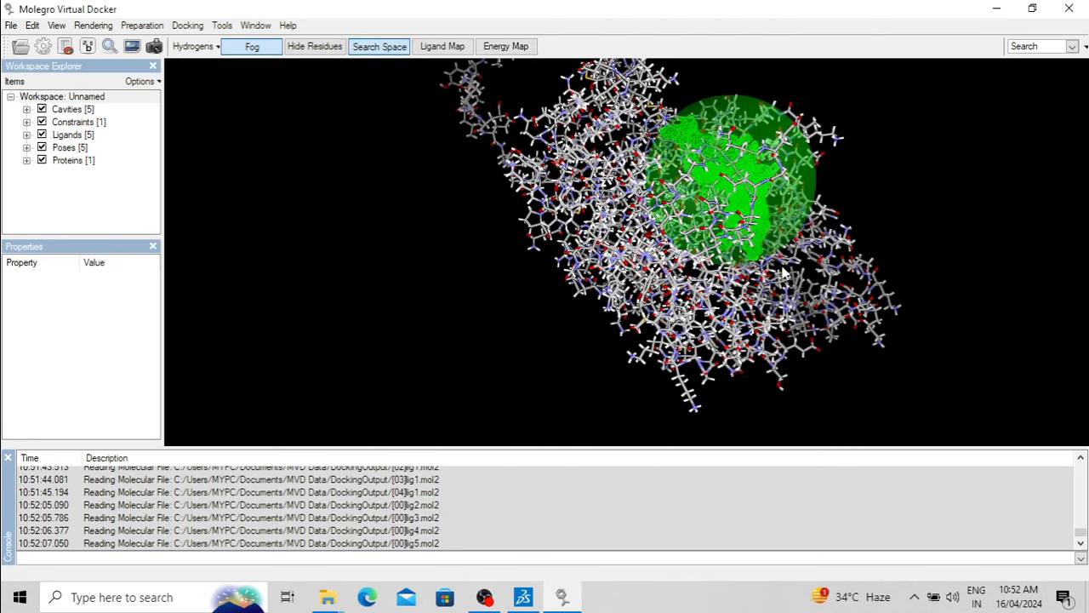
Hide the cavities and the search space constraint in the 3D view
left_click_drag(784, 272, 476, 230)
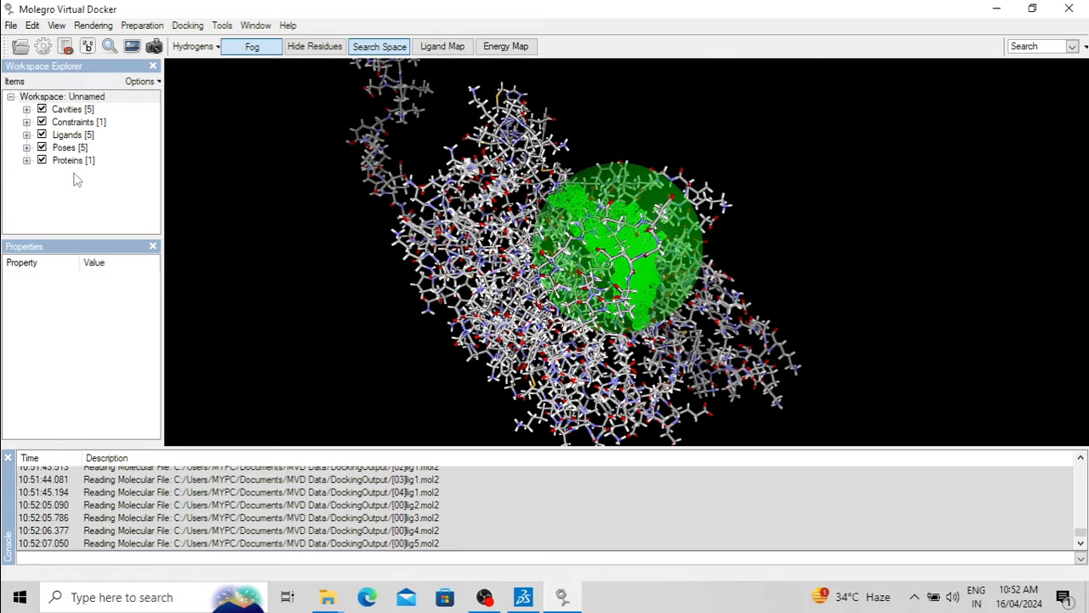
left_click(41, 110)
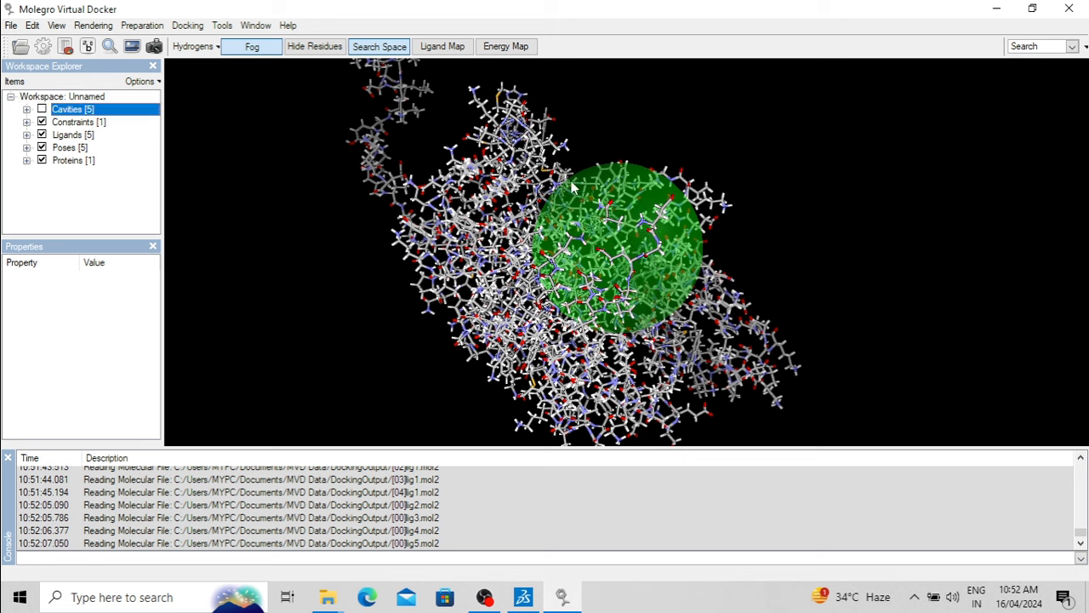
left_click(42, 122)
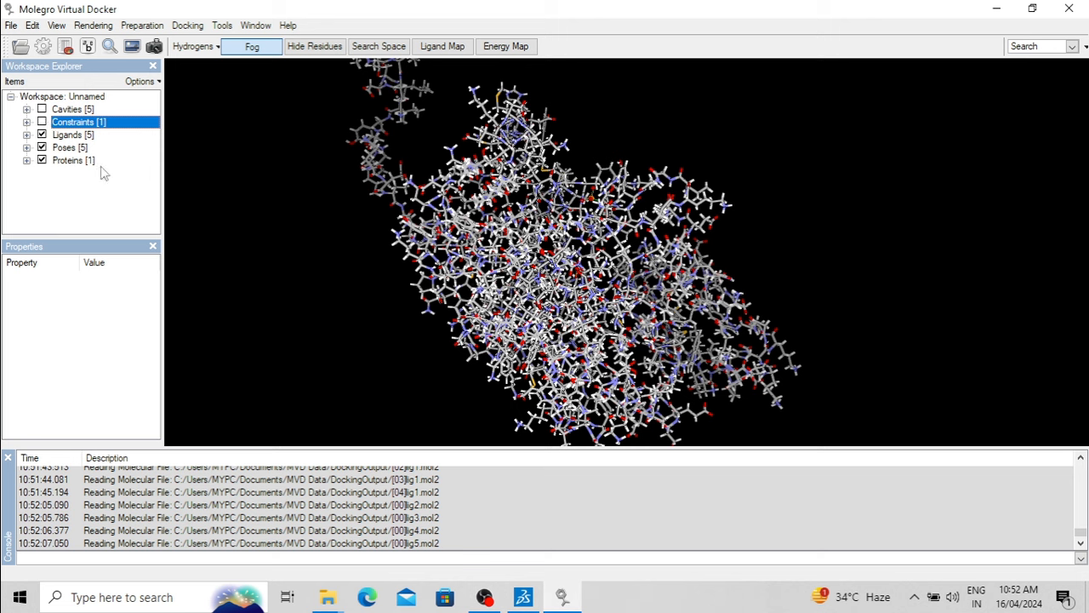
Remove all original ligands from the workspace, keeping the docked poses
left_click(73, 135)
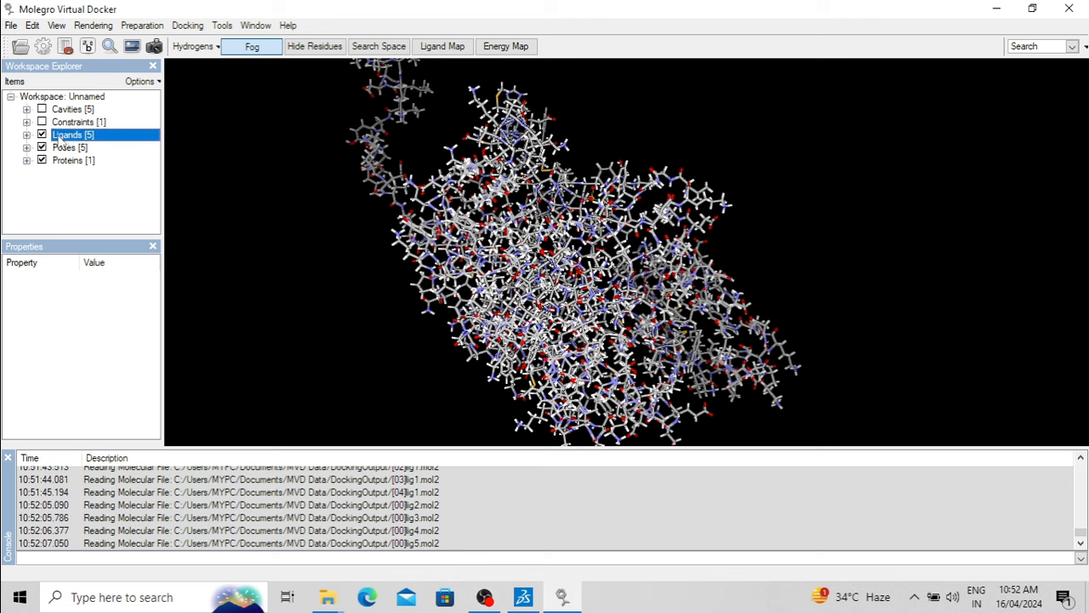
right_click(60, 138)
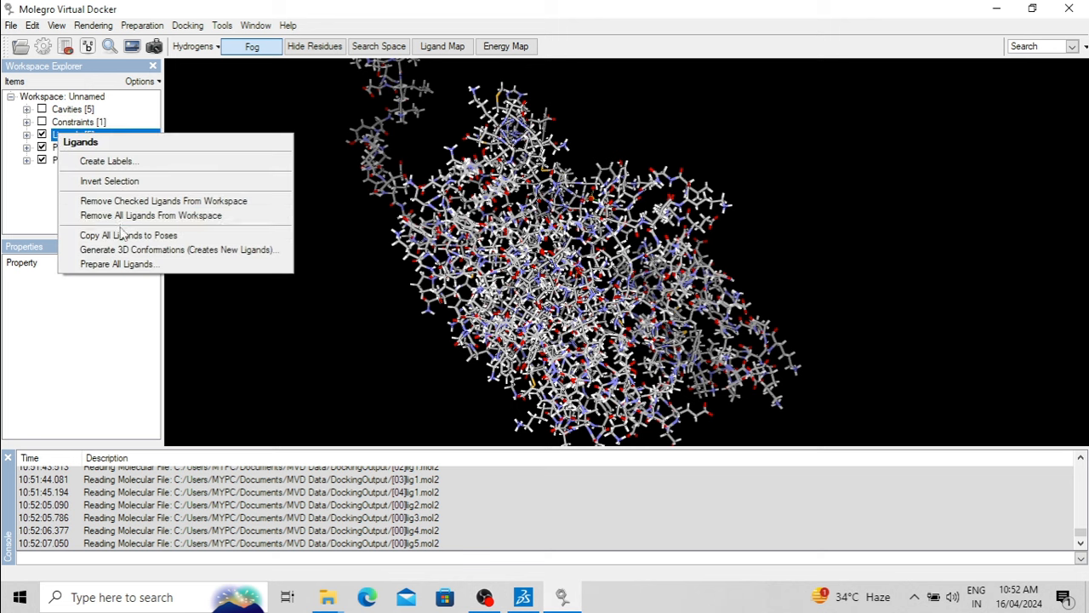
left_click(183, 218)
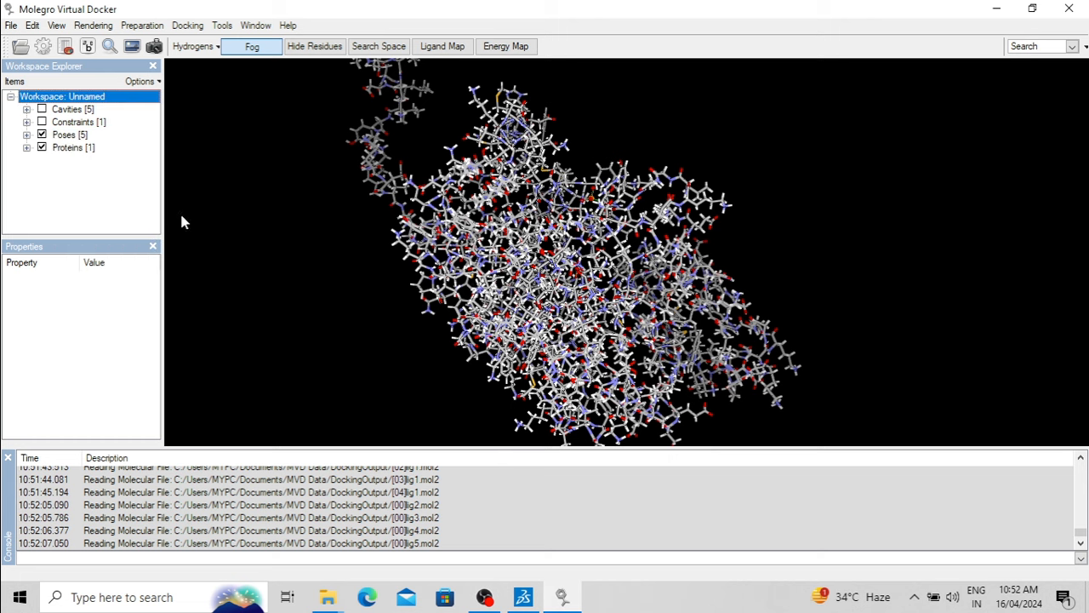
Expand the list of poses and make the docked poses [00]lig2 to [00]lig5 visible alongside [00]lig1
left_click(27, 135)
left_click(58, 160)
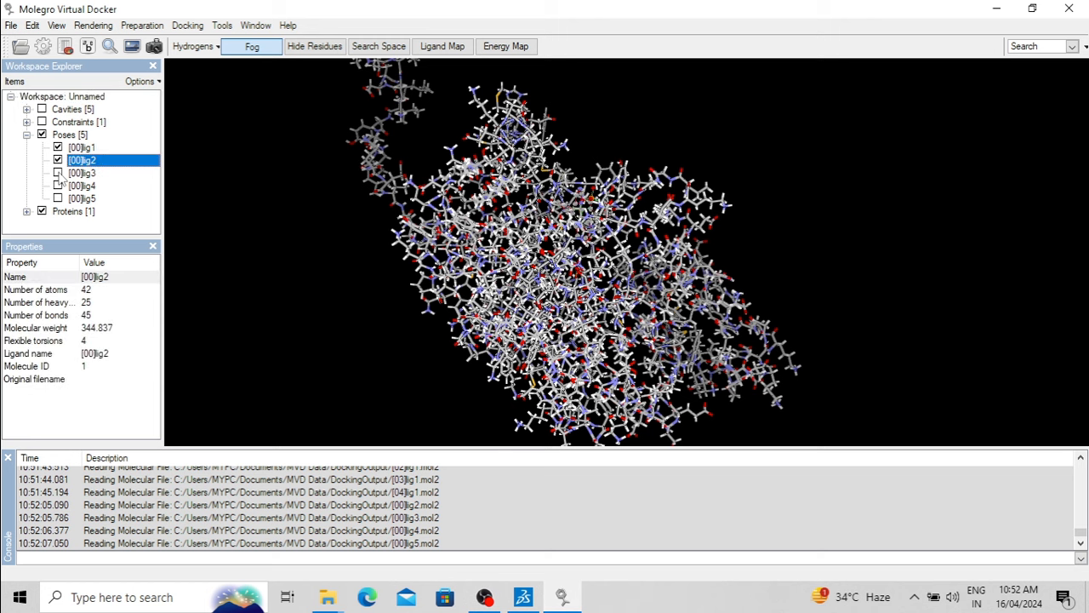
left_click(58, 172)
left_click(58, 186)
left_click(58, 199)
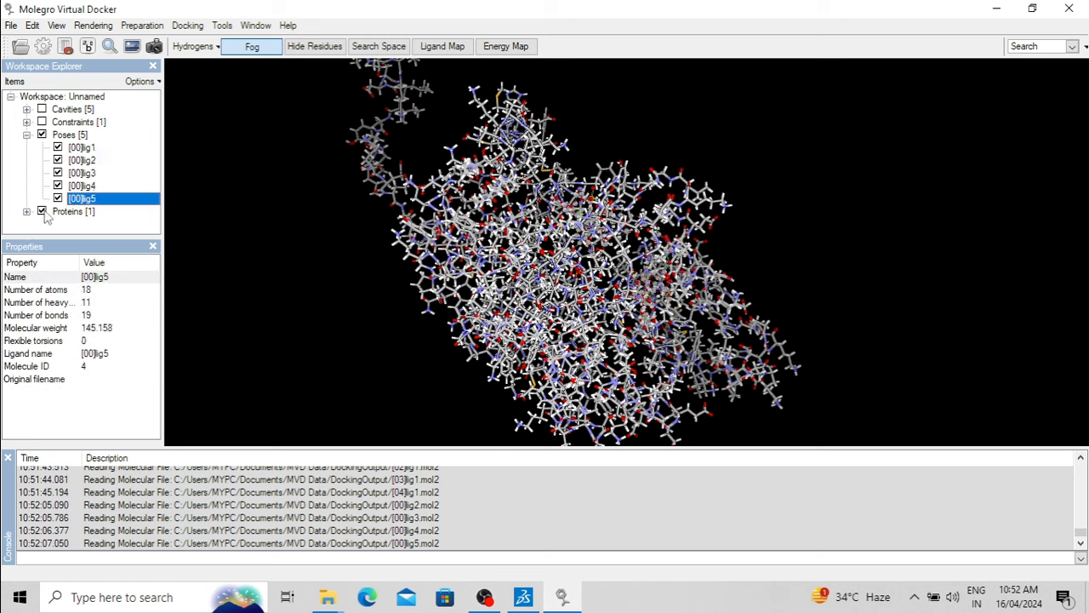
Hide the protein and reposition the view to examine the five docked poses on their own
left_click(41, 211)
right_click_drag(543, 294, 564, 287)
scroll(587, 253, "down", 2)
scroll(586, 253, "up", 5)
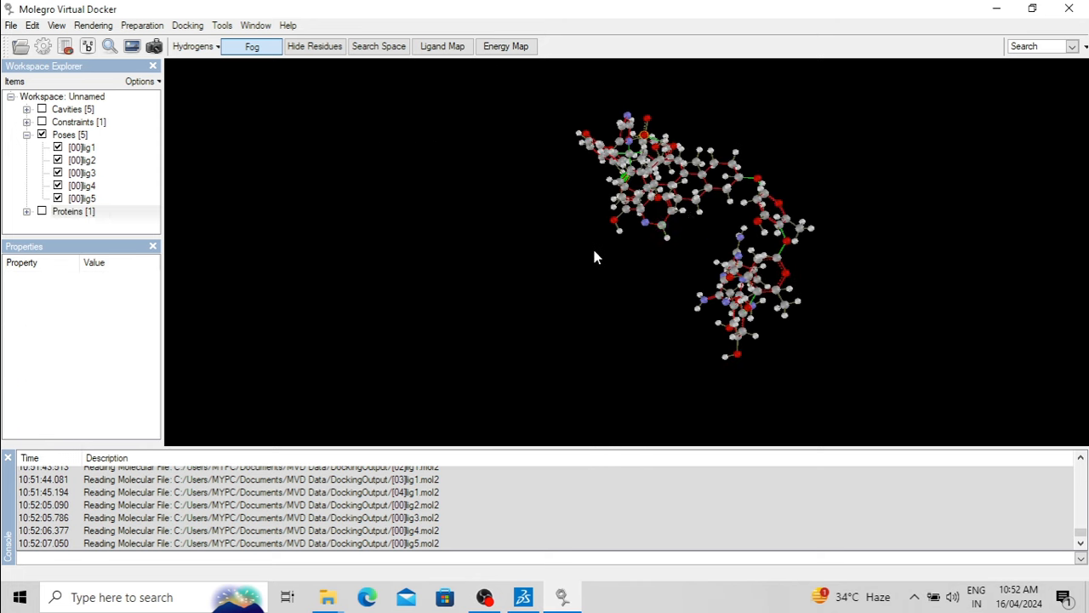
right_click_drag(593, 249, 653, 228)
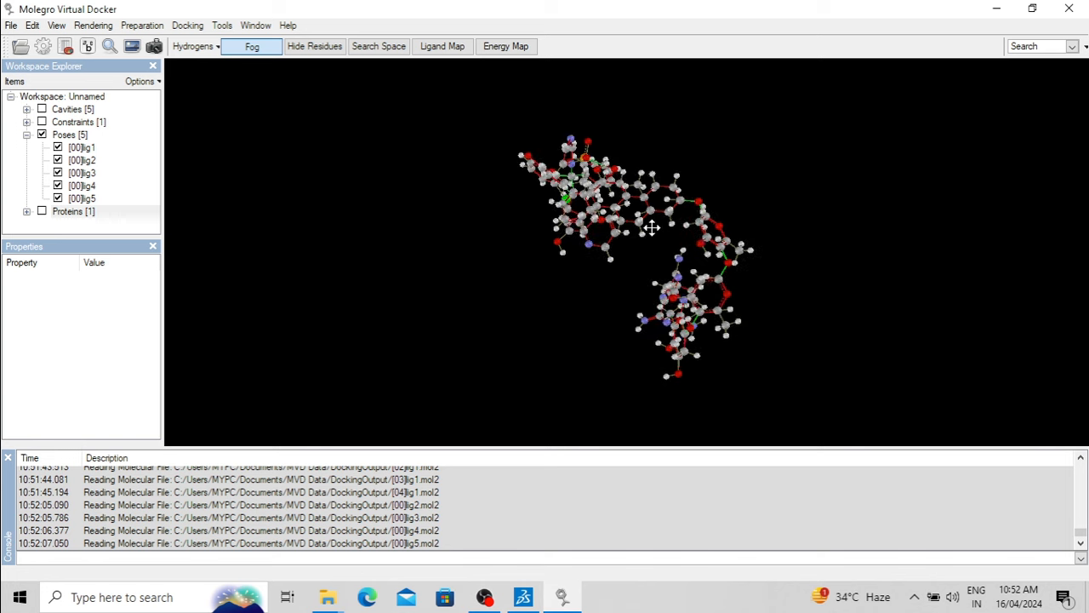
Hide the poses [00]lig5, [00]lig4, [00]lig3 and [00]lig2 to view [00]lig1 alone
left_click(57, 198)
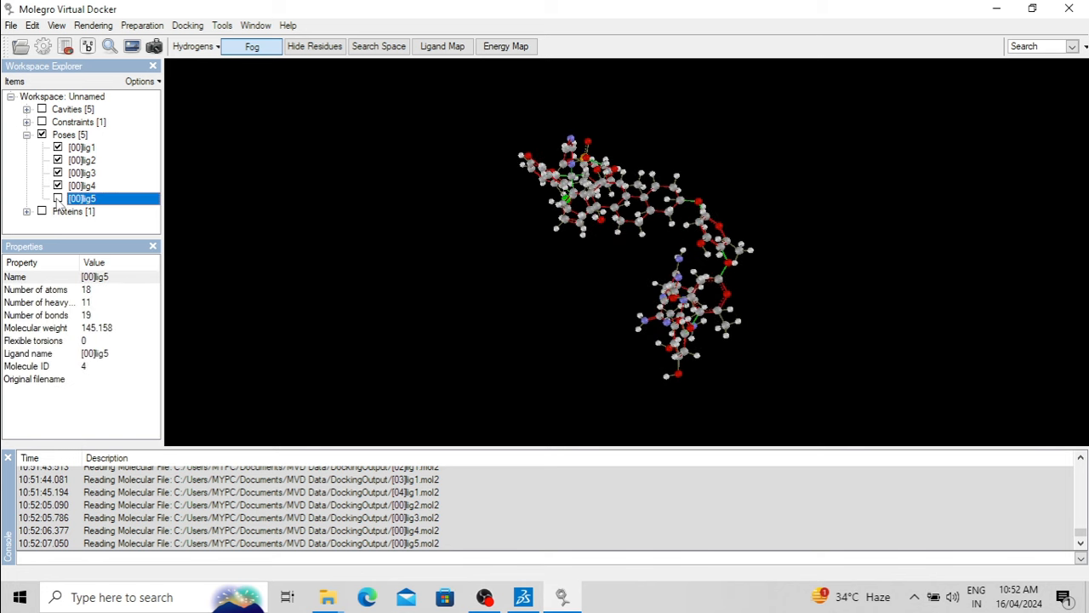
left_click(57, 186)
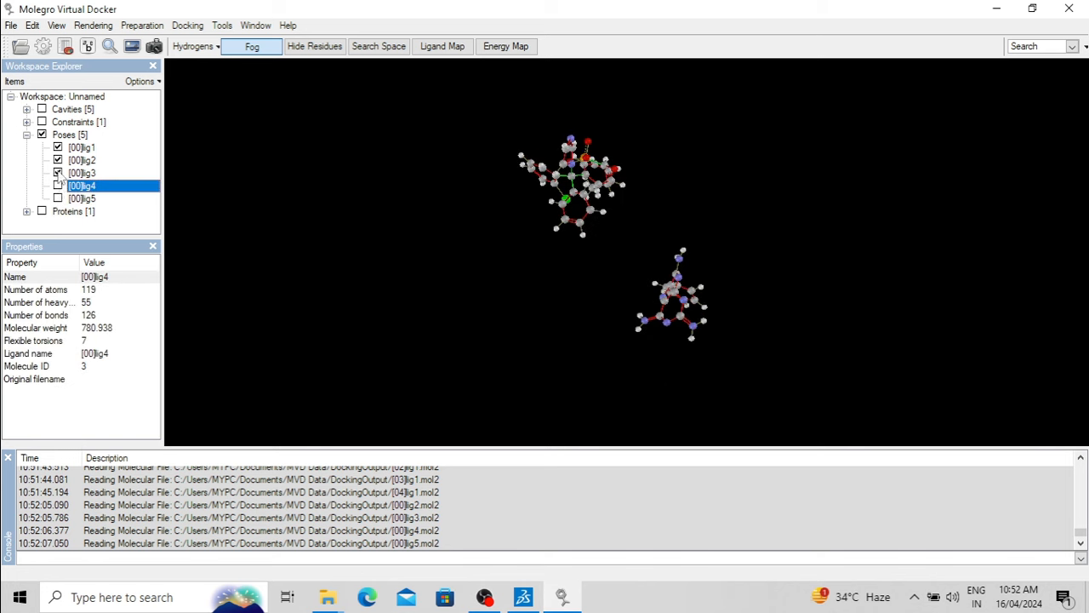
left_click(57, 172)
left_click(57, 160)
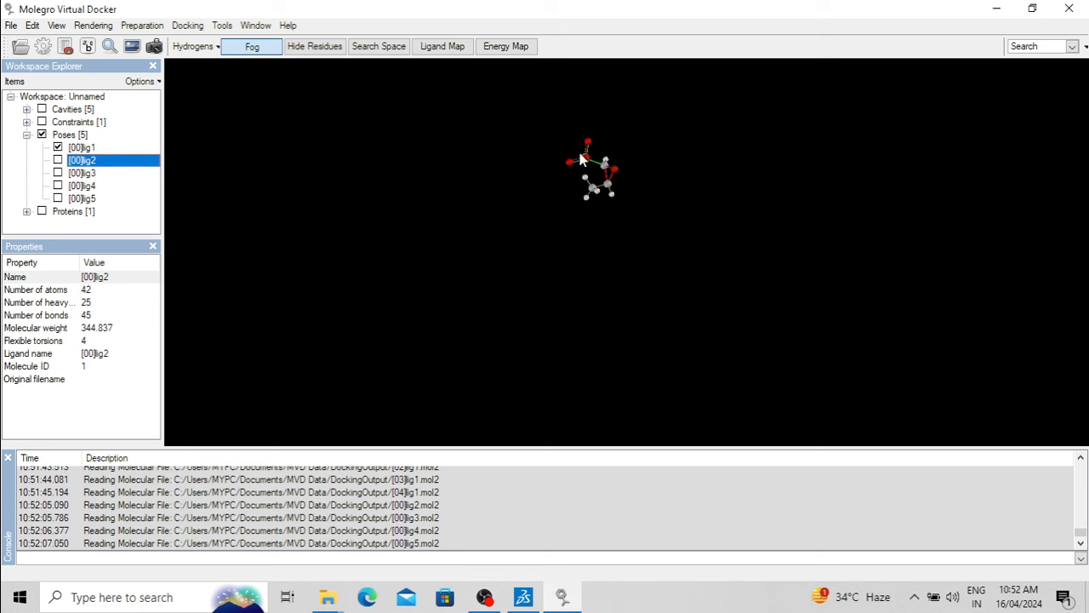
left_click_drag(581, 159, 482, 186)
Show the poses [00]lig2, [00]lig3, [00]lig4 and [00]lig5 again one by one to compare their positions
left_click(58, 160)
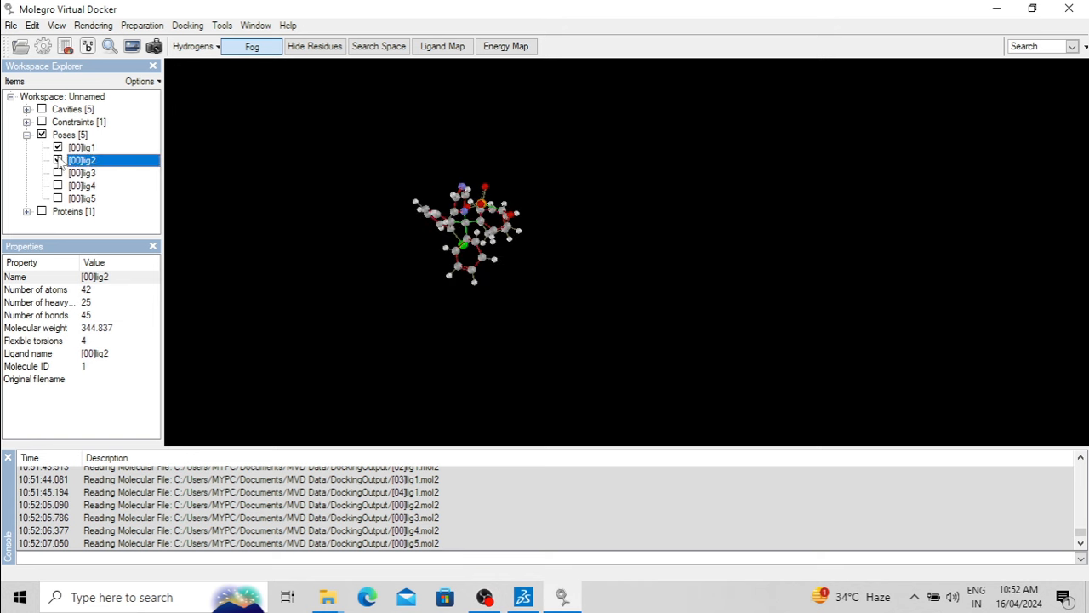
left_click(57, 173)
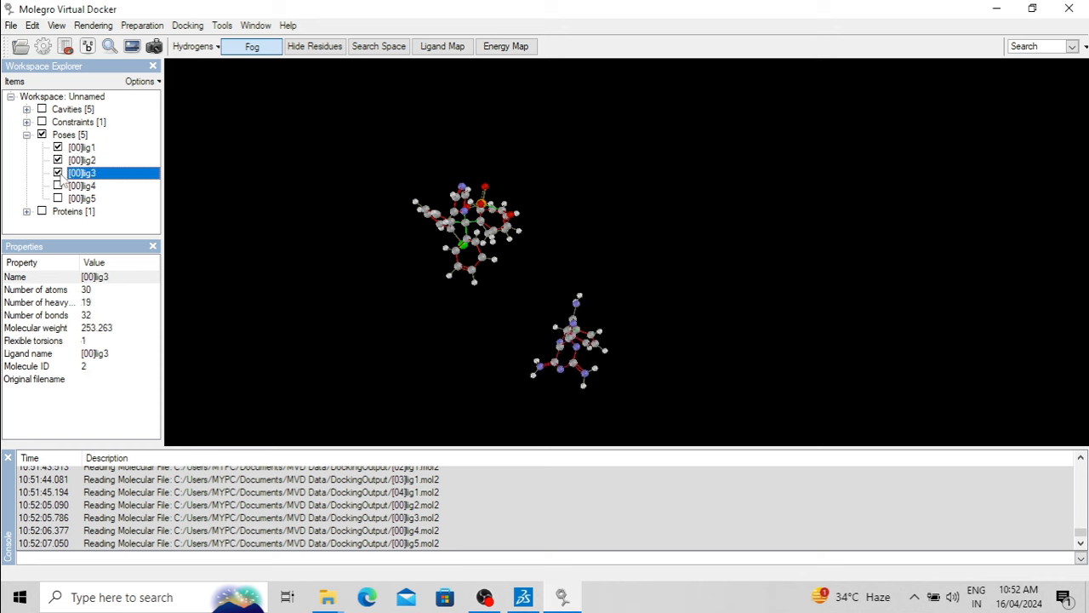
left_click(58, 186)
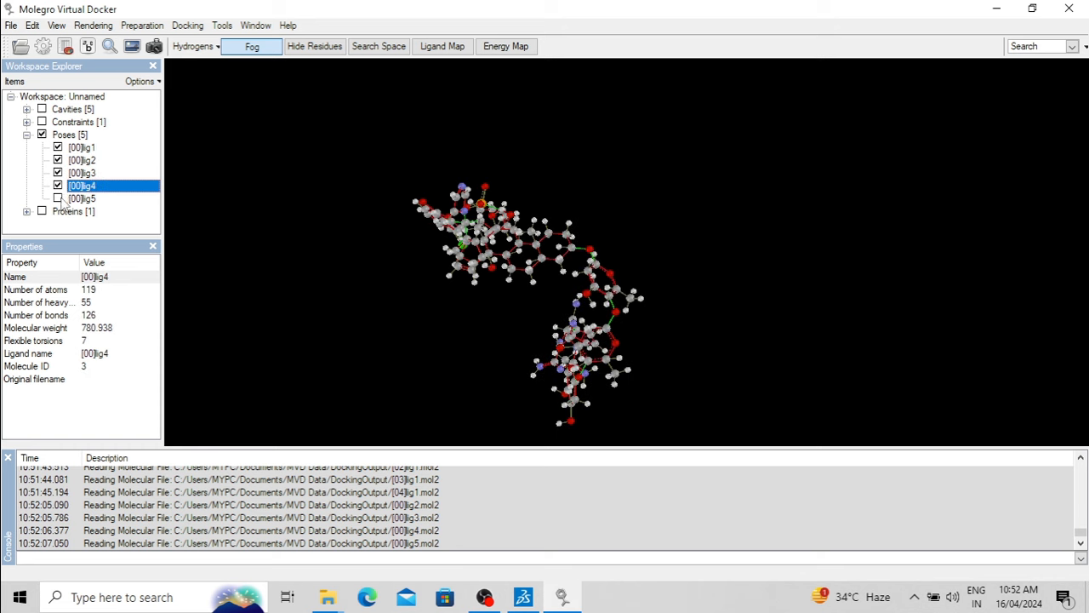
left_click(57, 198)
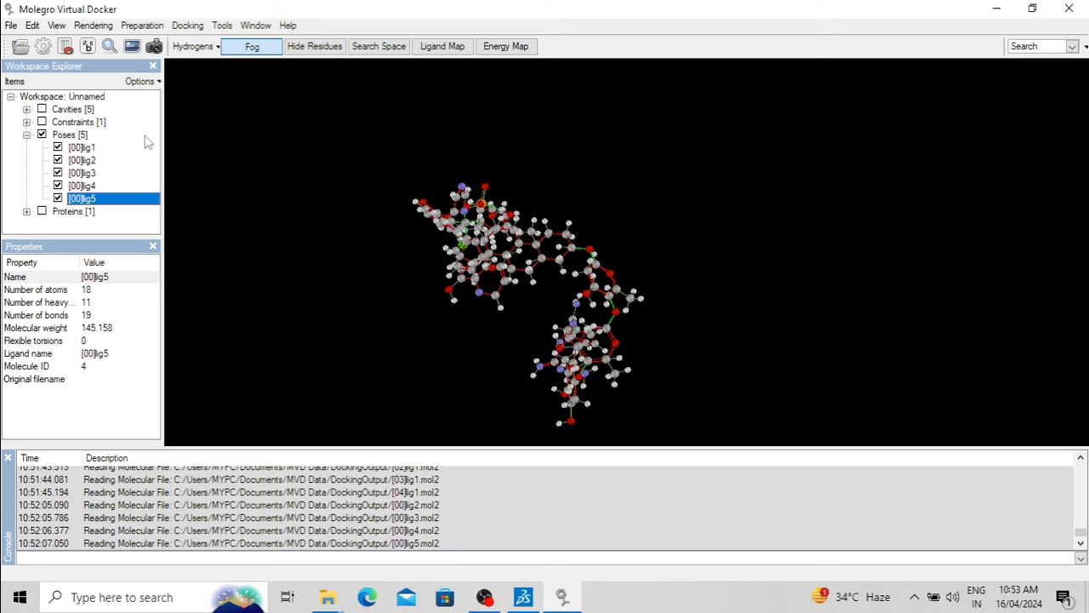
Minimize the open windows and open the DockingOutput folder inside Documents > MVD Data in File Explorer
left_click(996, 9)
left_click(997, 8)
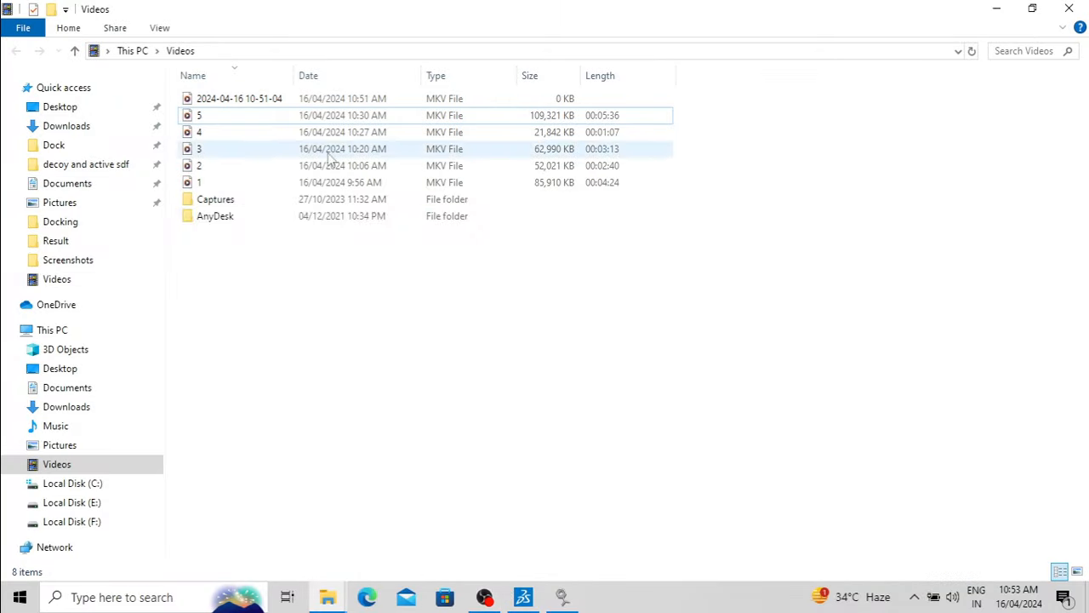
left_click(997, 9)
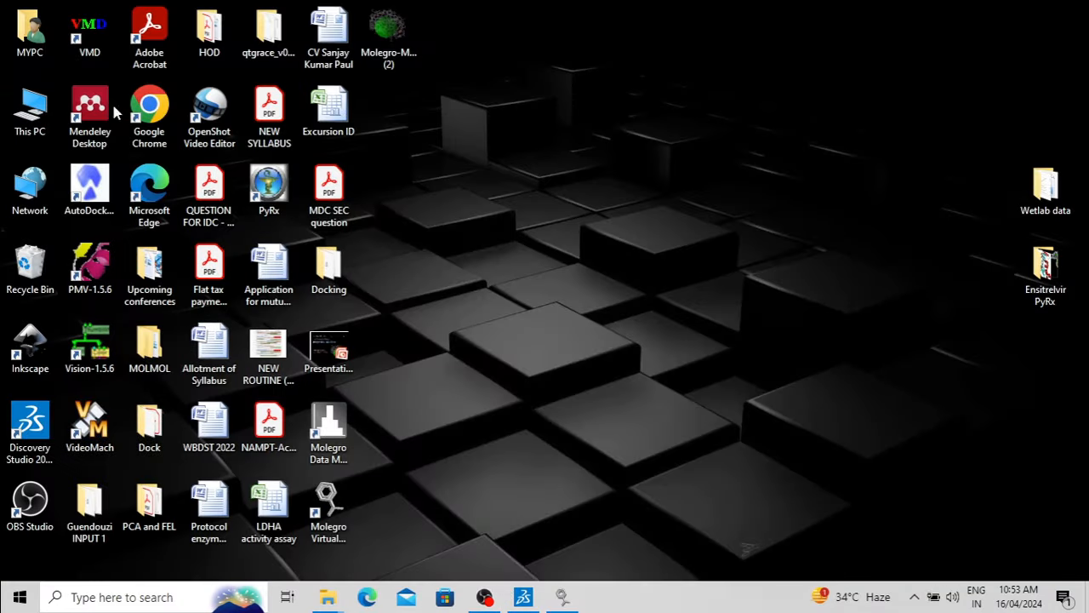
double_click(30, 32)
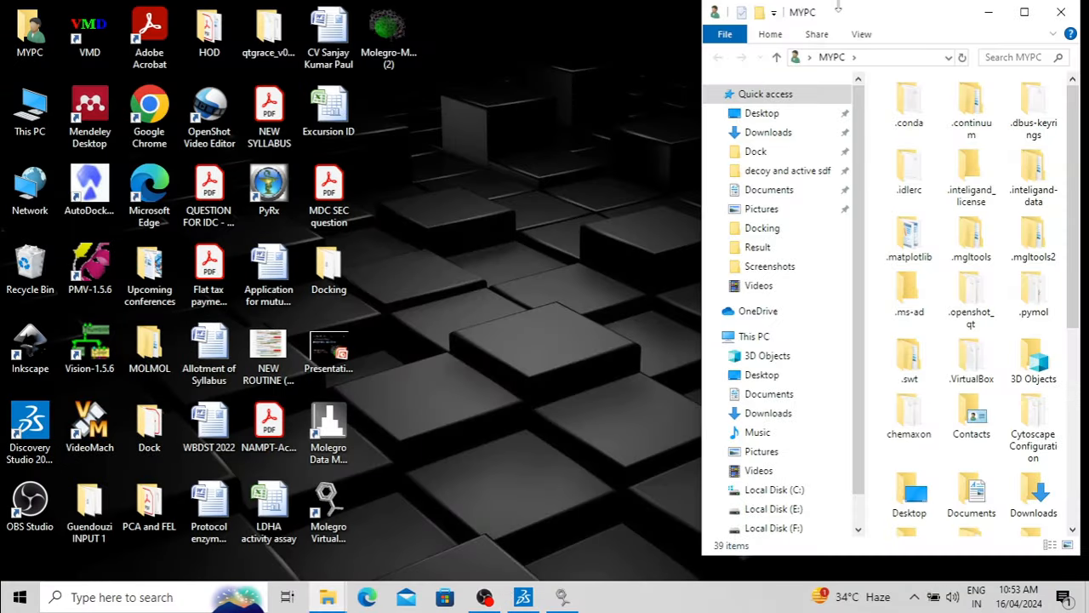
left_click(1028, 12)
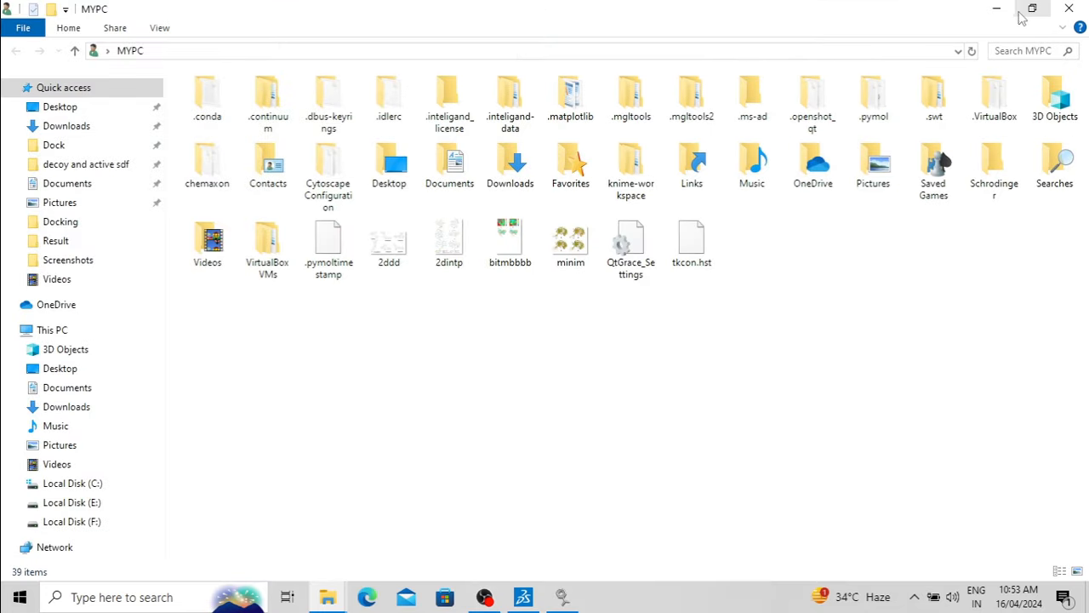
double_click(449, 166)
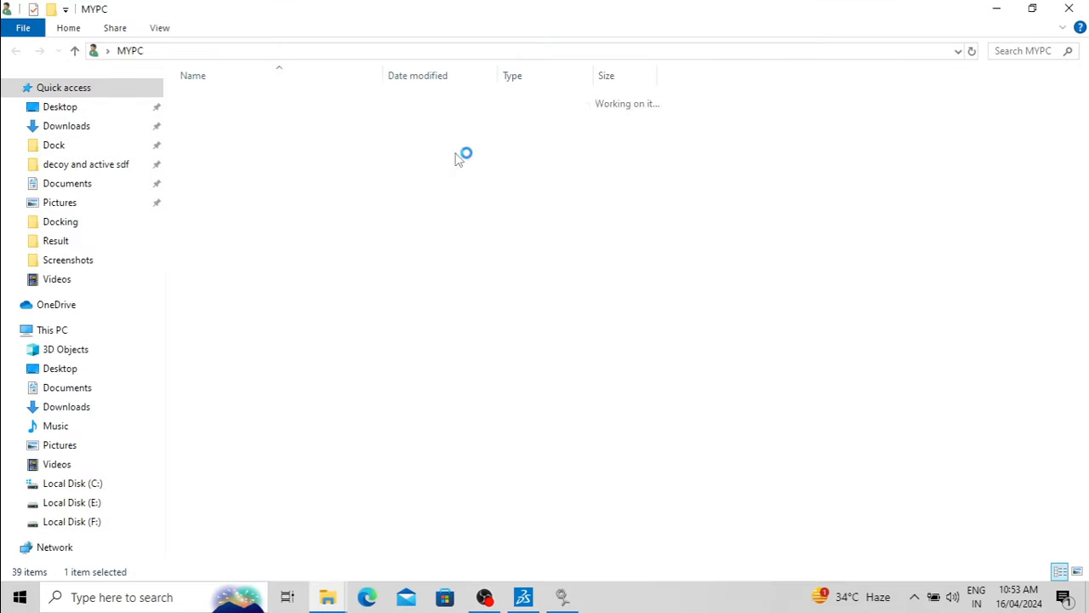
double_click(266, 117)
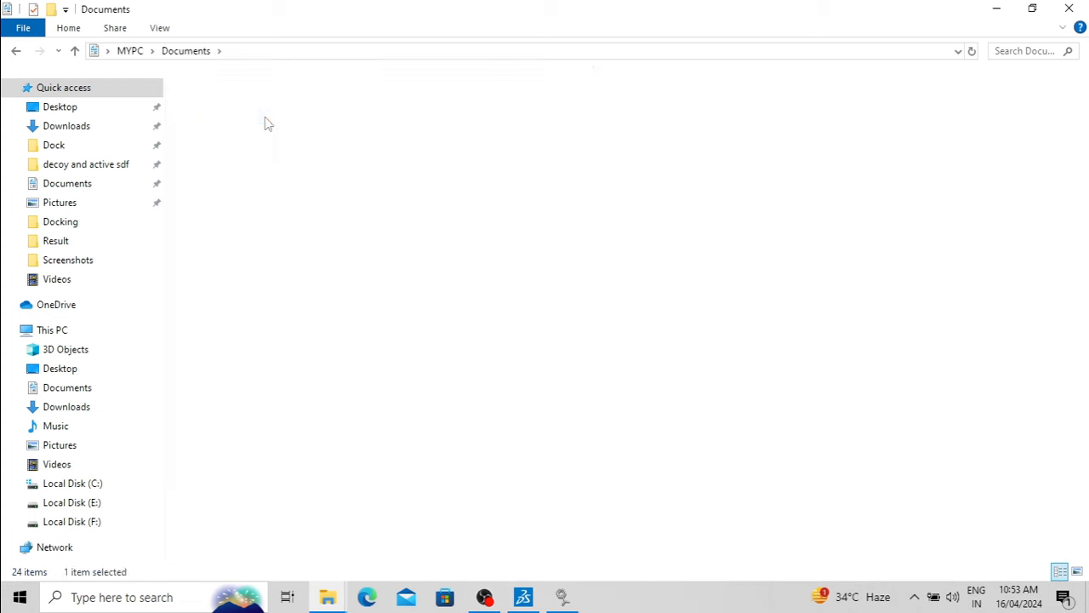
double_click(256, 100)
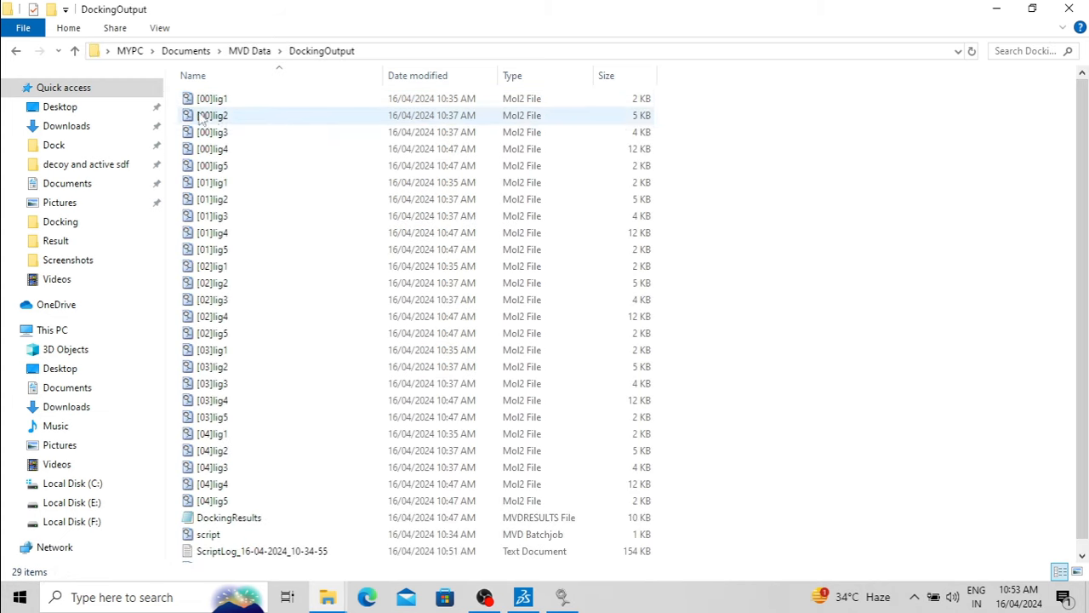
Look over the docked pose files, examine the energy columns of the DockingResults file in Notepad, and close it
left_click_drag(177, 91, 754, 522)
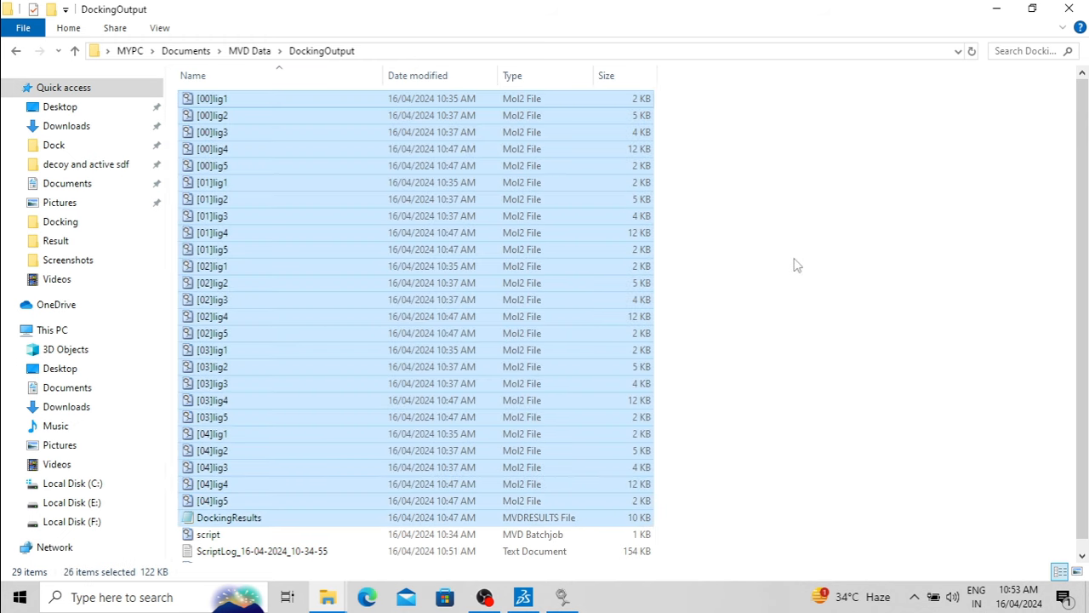
scroll(798, 265, "down", 1)
left_click(776, 390)
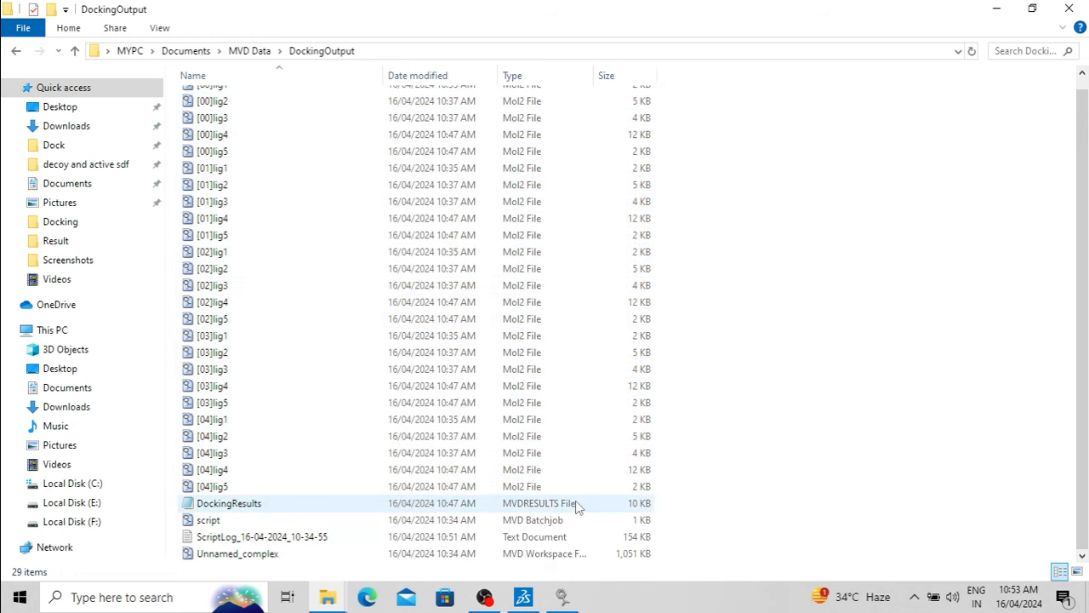
left_click(577, 504)
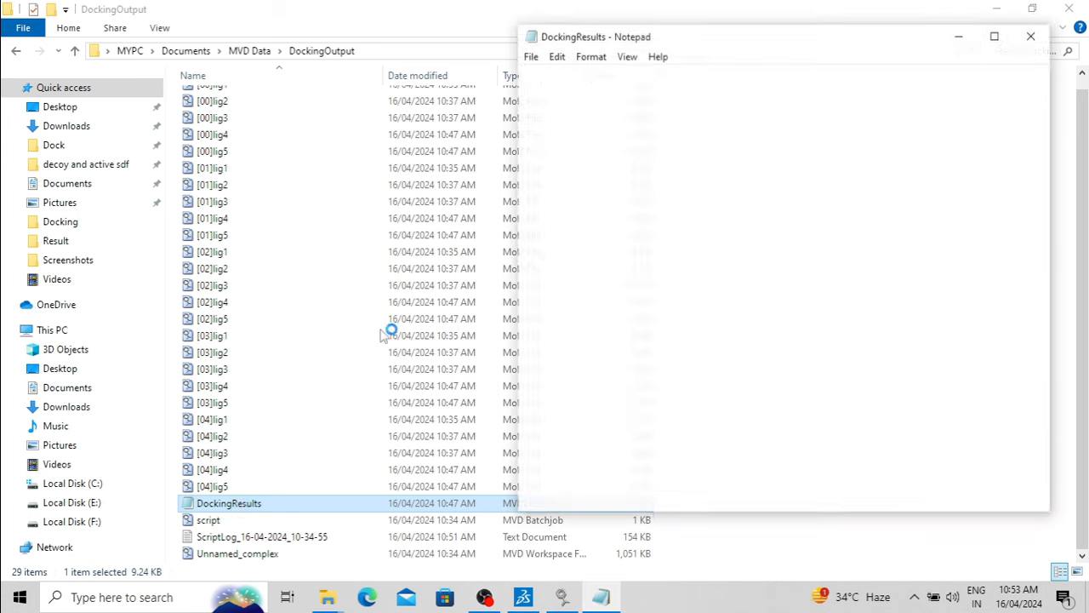
left_click(992, 34)
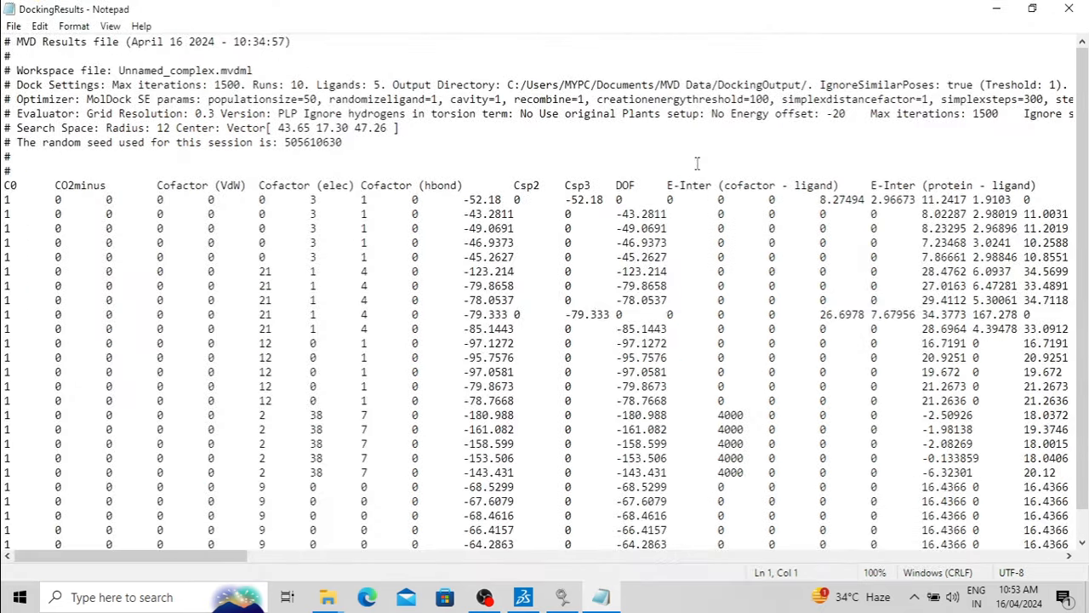
left_click_drag(256, 555, 755, 546)
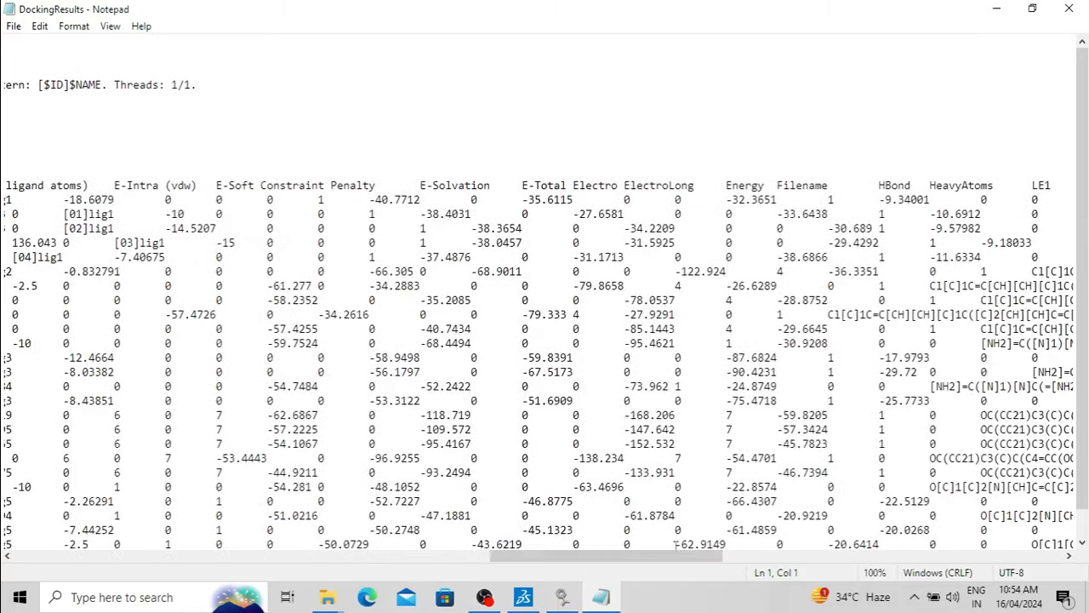
left_click(1082, 7)
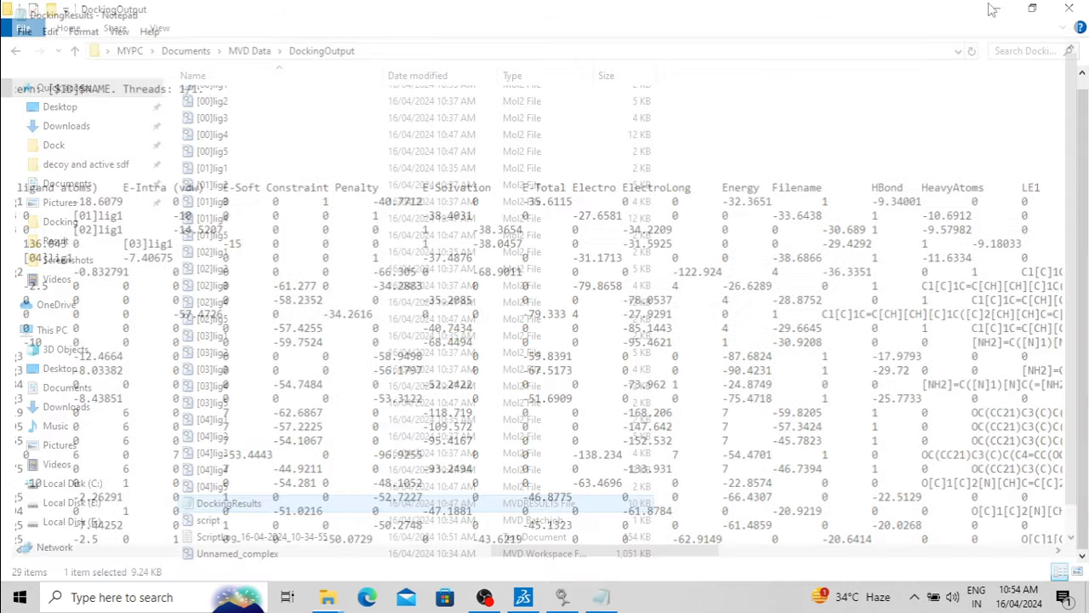
Switch to Microsoft Excel and start importing external text data from the DockingOutput folder inside MVD Data
left_click(134, 597)
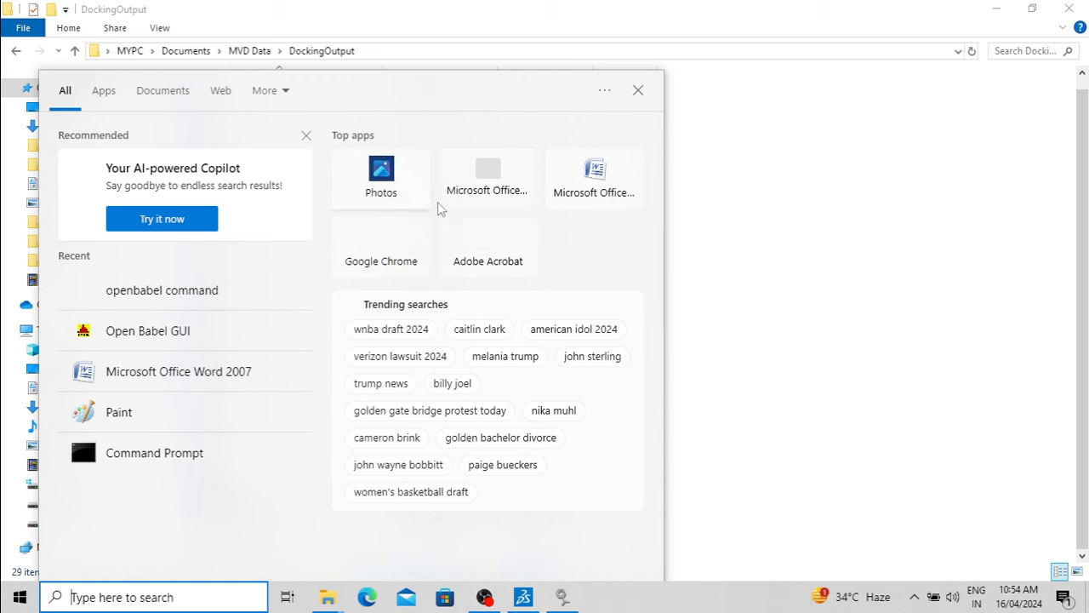
left_click(487, 181)
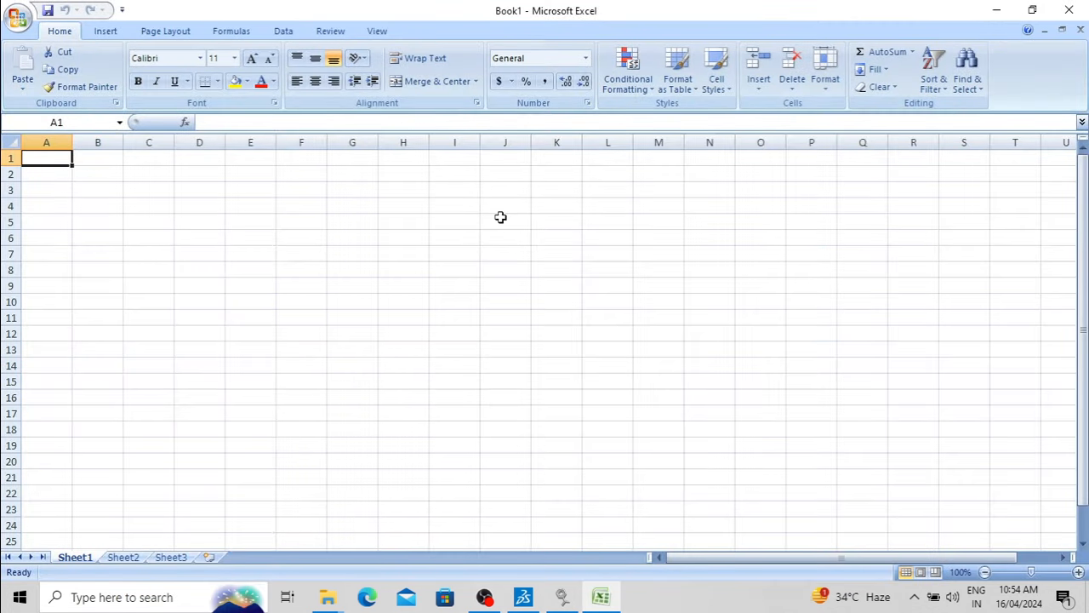
left_click(283, 31)
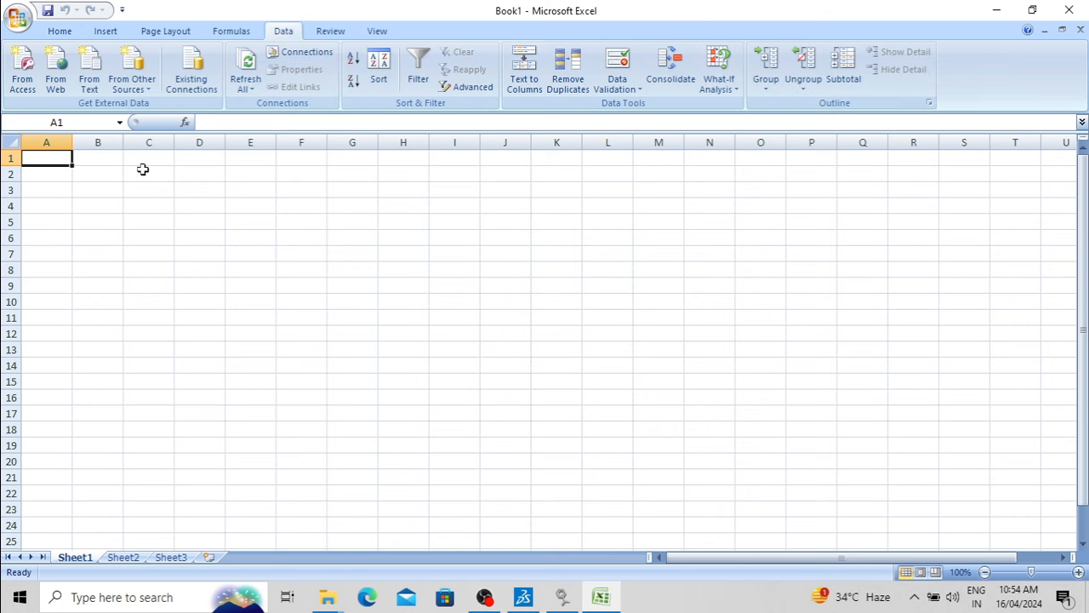
left_click(89, 73)
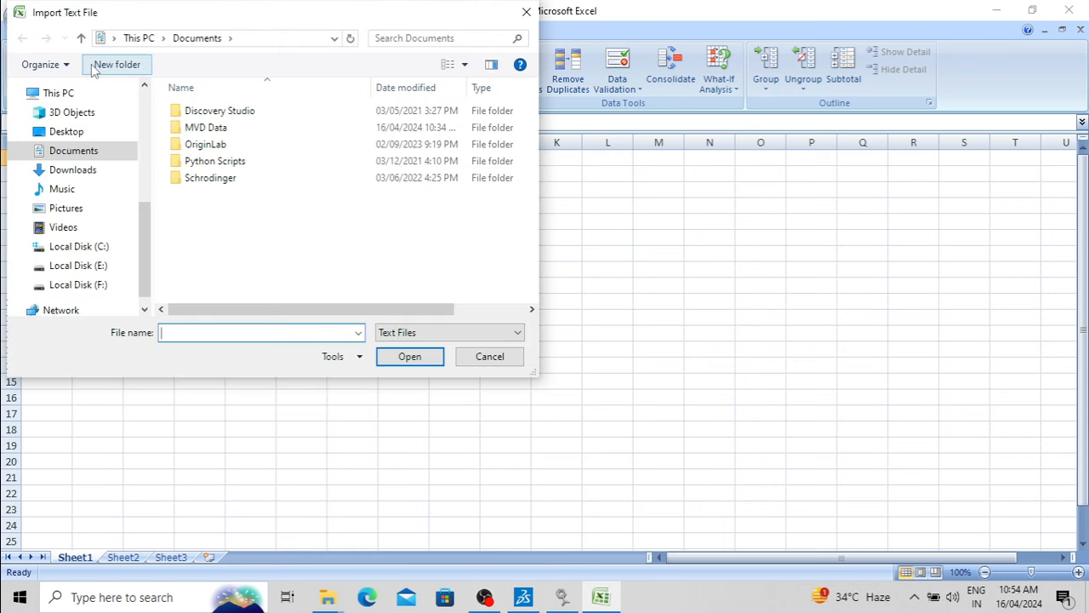
double_click(217, 127)
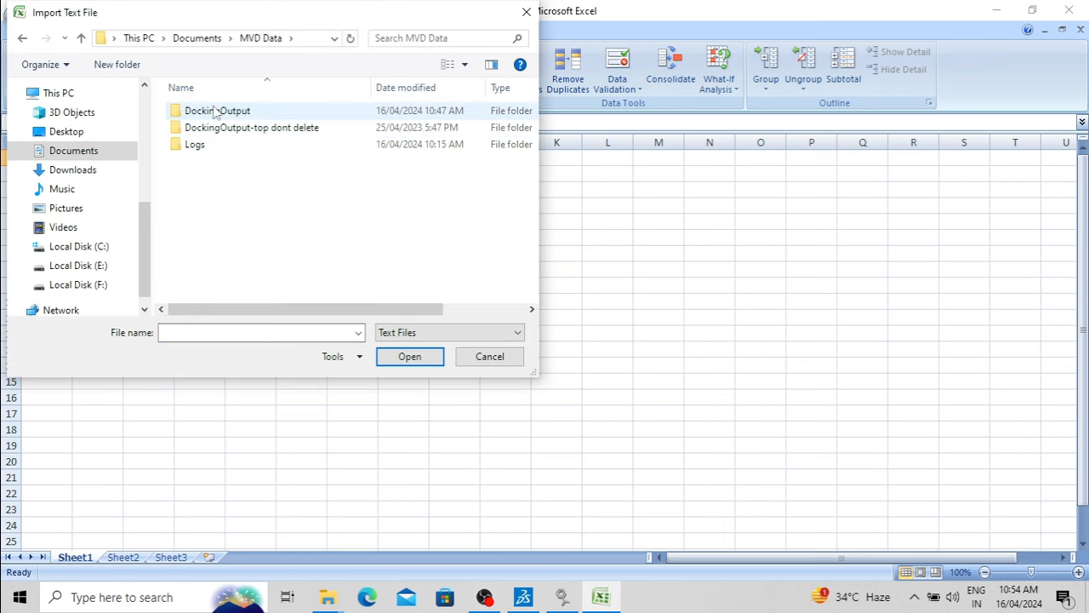
left_click(215, 113)
double_click(215, 112)
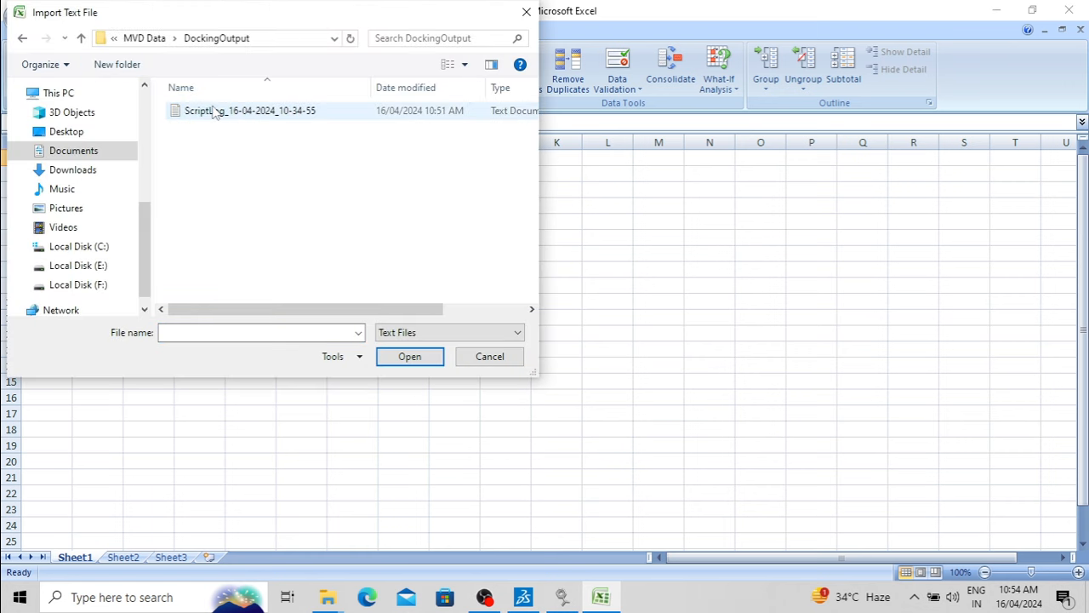
List all file types in the folder and choose the DockingResults file for import
left_click(451, 333)
left_click(407, 348)
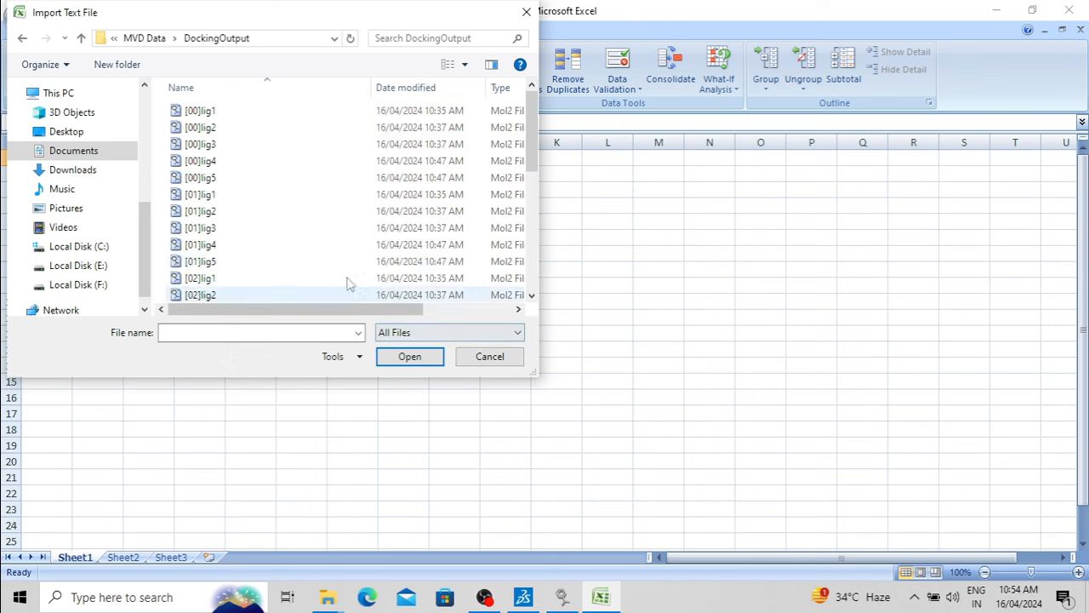
scroll(349, 167, "down", 6)
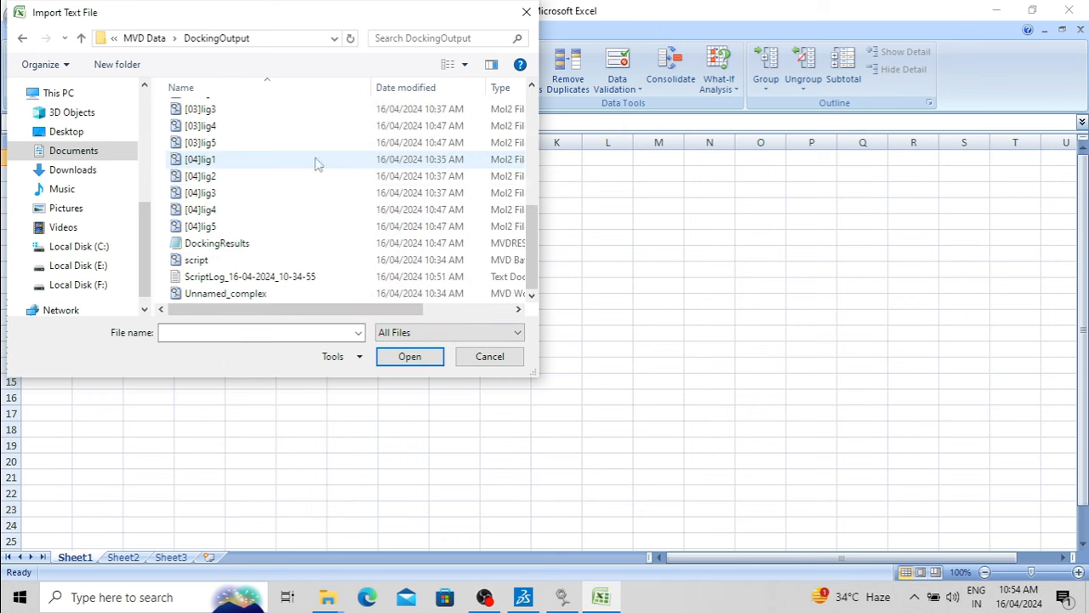
left_click(240, 247)
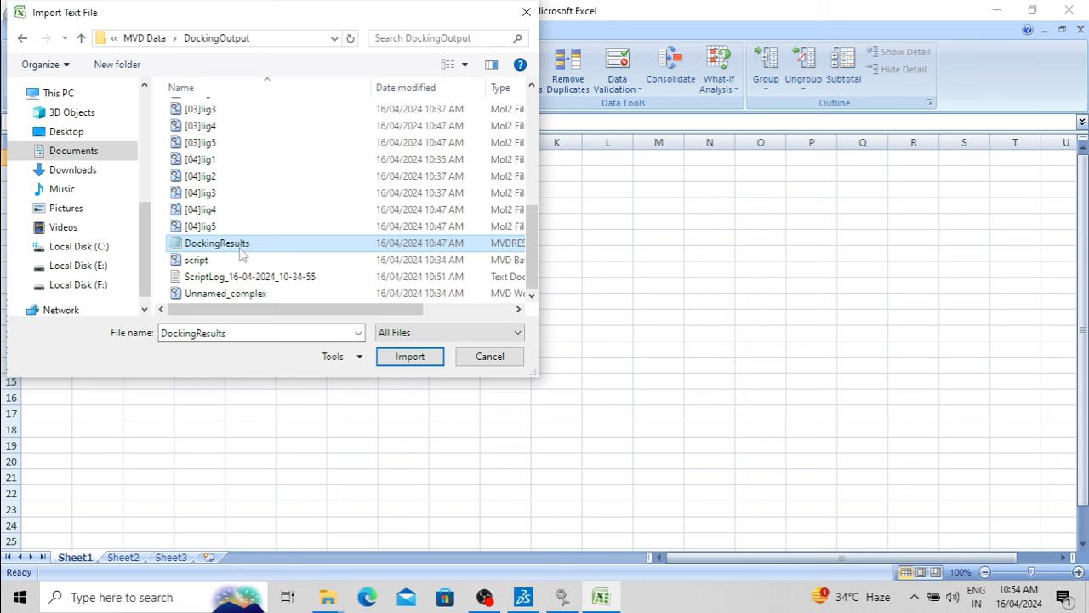
left_click(428, 358)
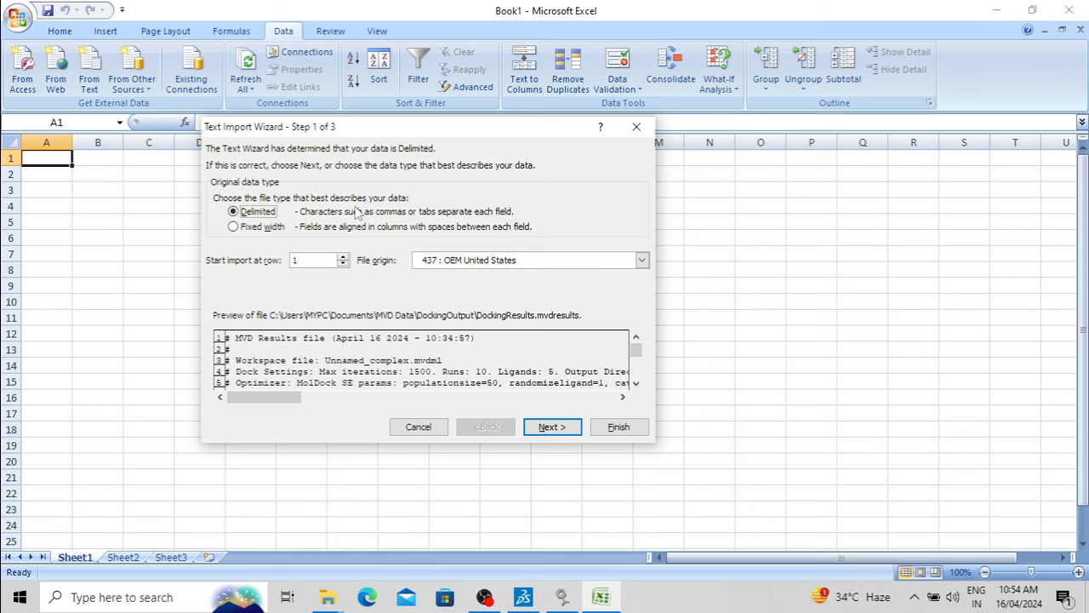
Complete the text import settings as delimited data with tab and space delimiters and the General column format
left_click_drag(636, 349, 639, 384)
left_click(564, 428)
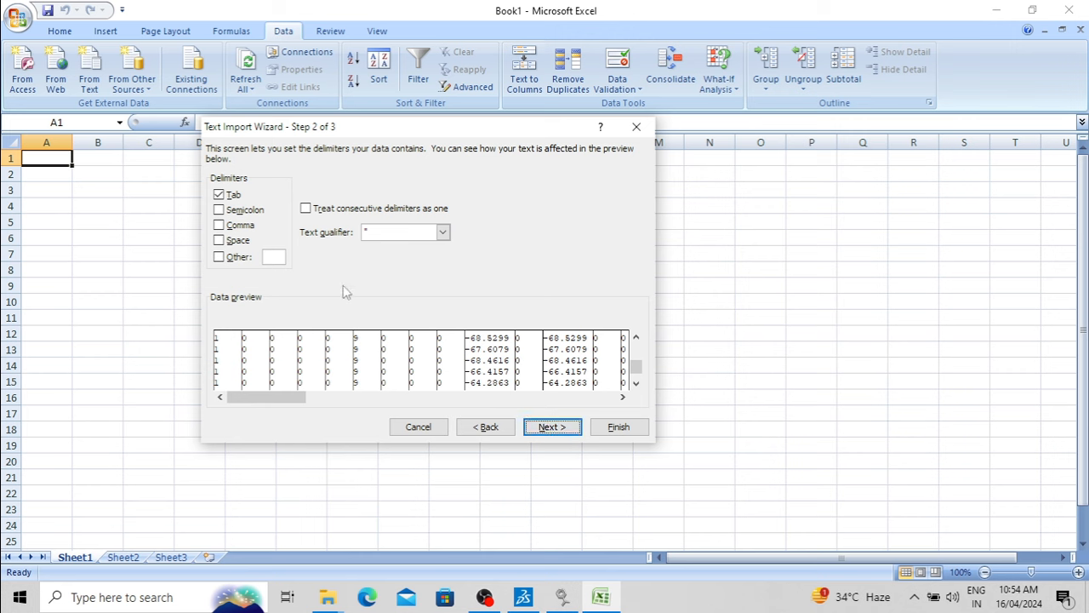
left_click(219, 240)
left_click(554, 428)
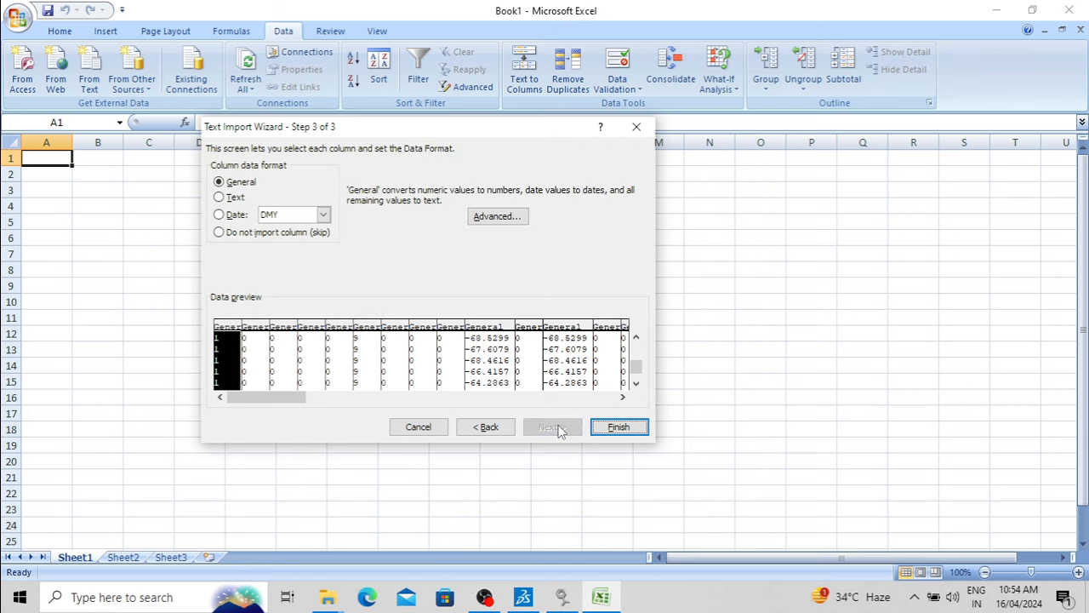
left_click(617, 427)
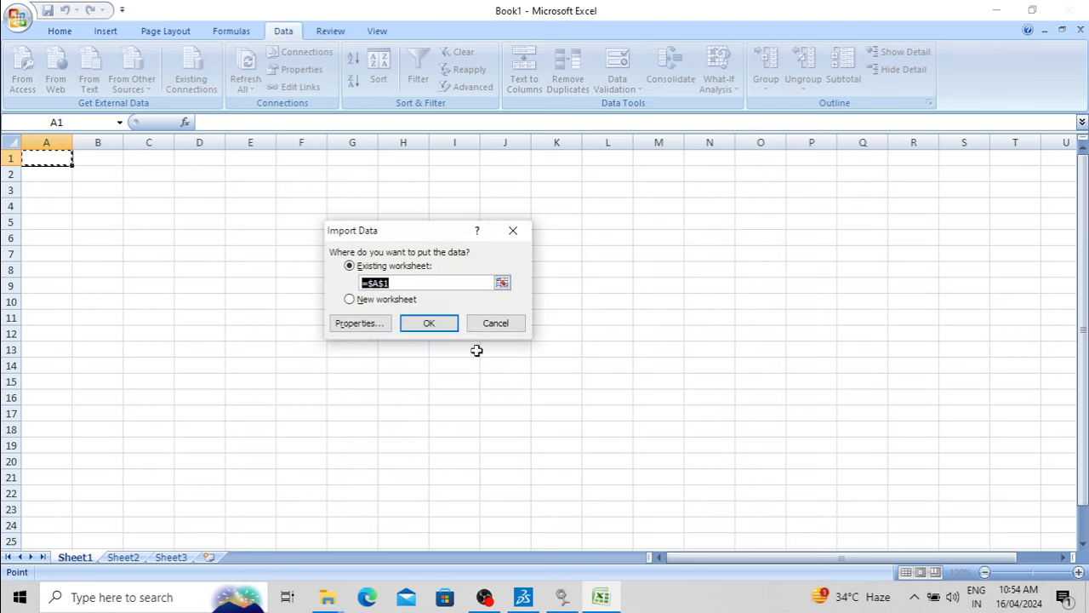
Place the imported docking results in the existing worksheet starting at cell A1 and look over the rows
left_click(430, 323)
scroll(662, 331, "down", 7)
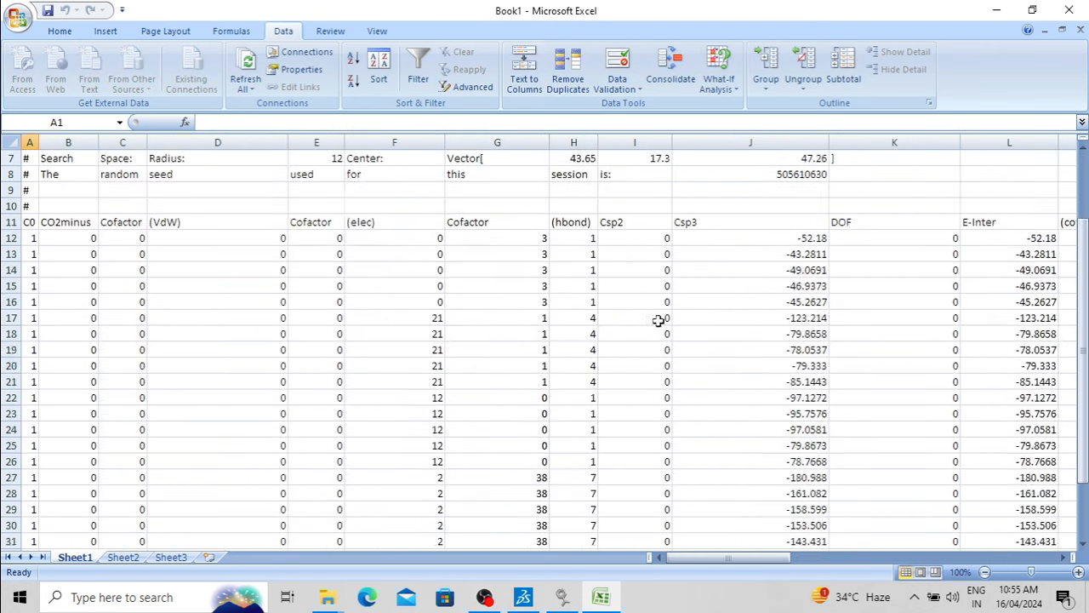
scroll(662, 340, "down", 2)
scroll(689, 498, "up", 7)
mouse_move(713, 558)
left_mouse_down()
mouse_move(879, 558)
mouse_move(713, 559)
left_mouse_up()
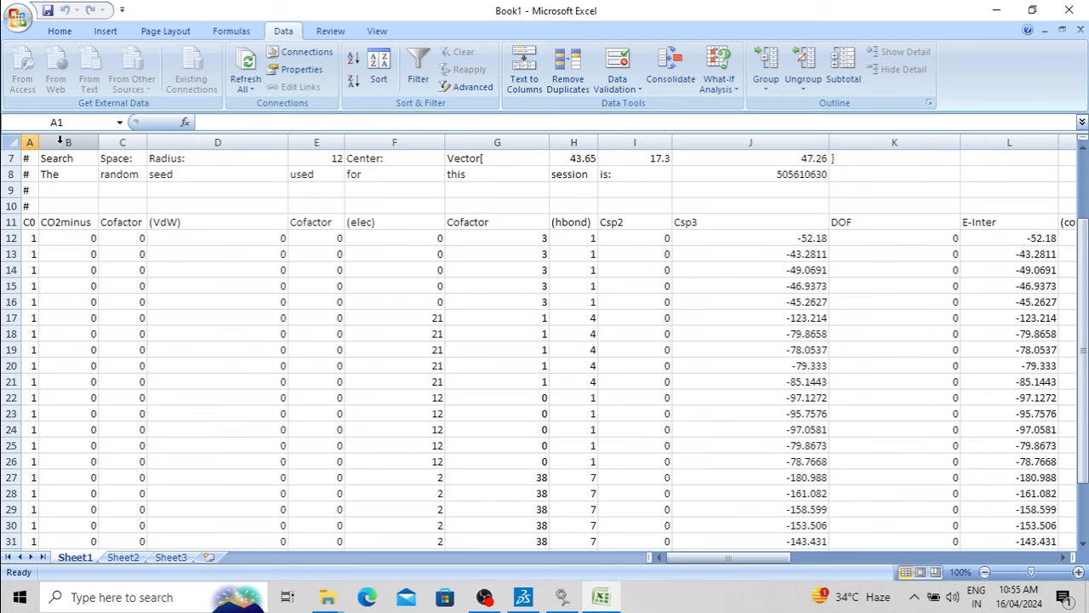
Delete columns B to K from the imported docking results sheet
left_click_drag(60, 143, 894, 195)
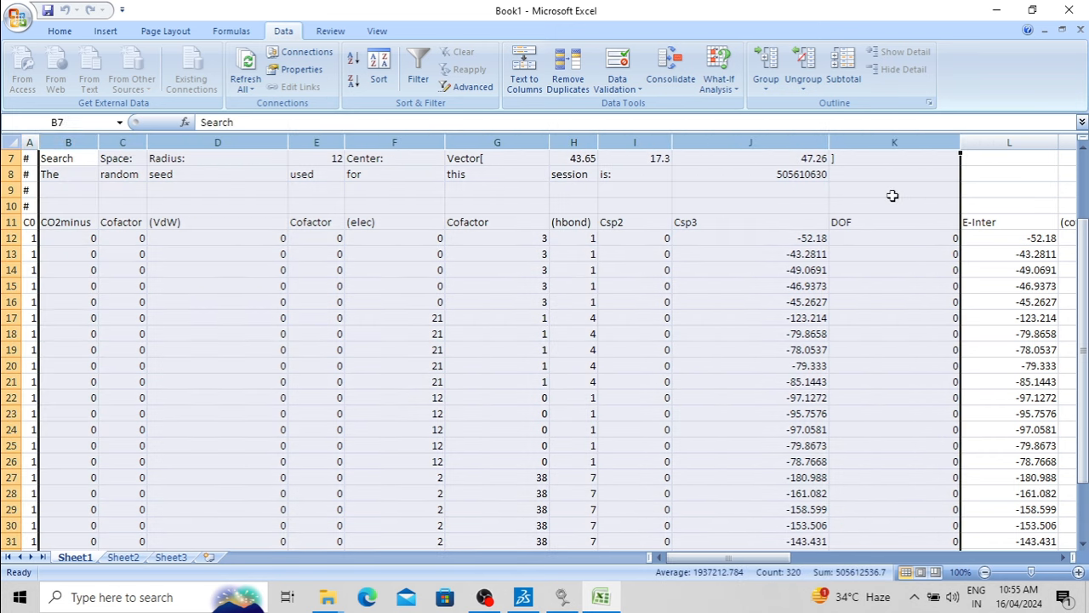
left_click(60, 31)
left_click(792, 68)
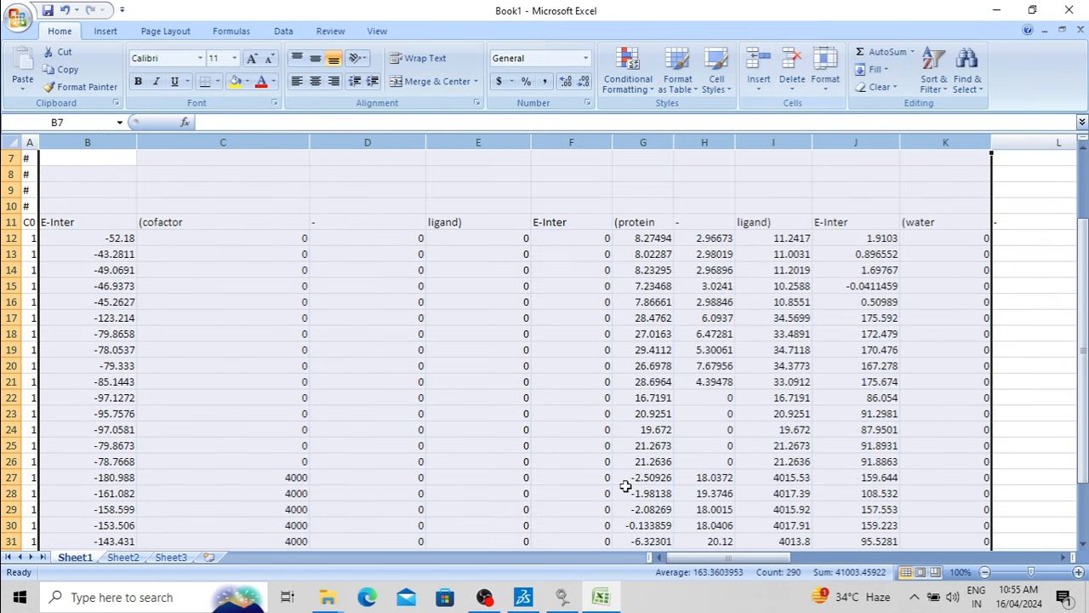
left_click(238, 266)
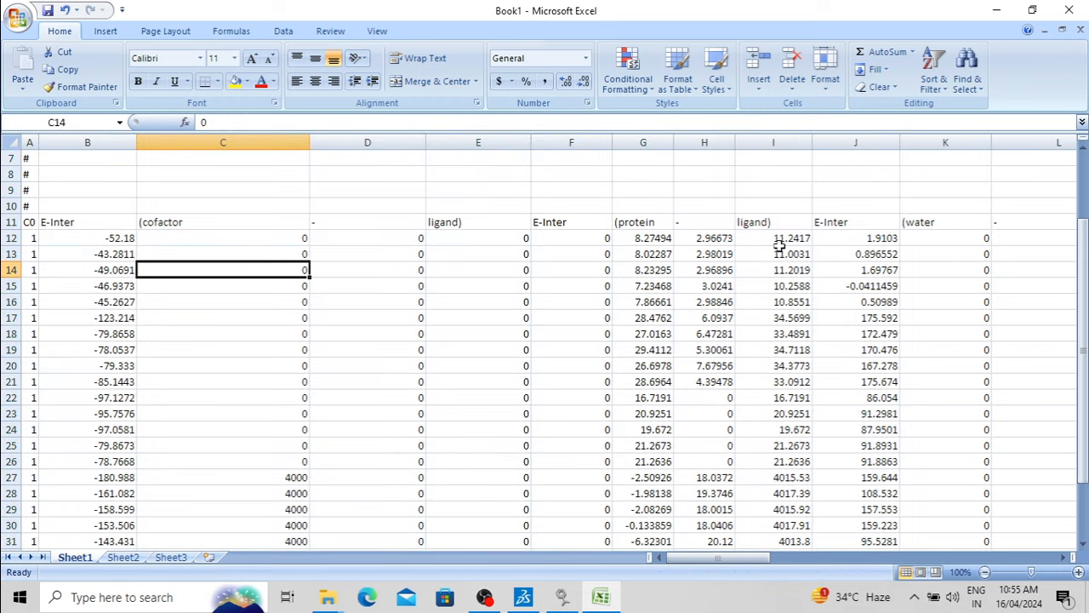
Delete the remaining columns A to N that precede the "total" column
left_click_drag(758, 559, 796, 559)
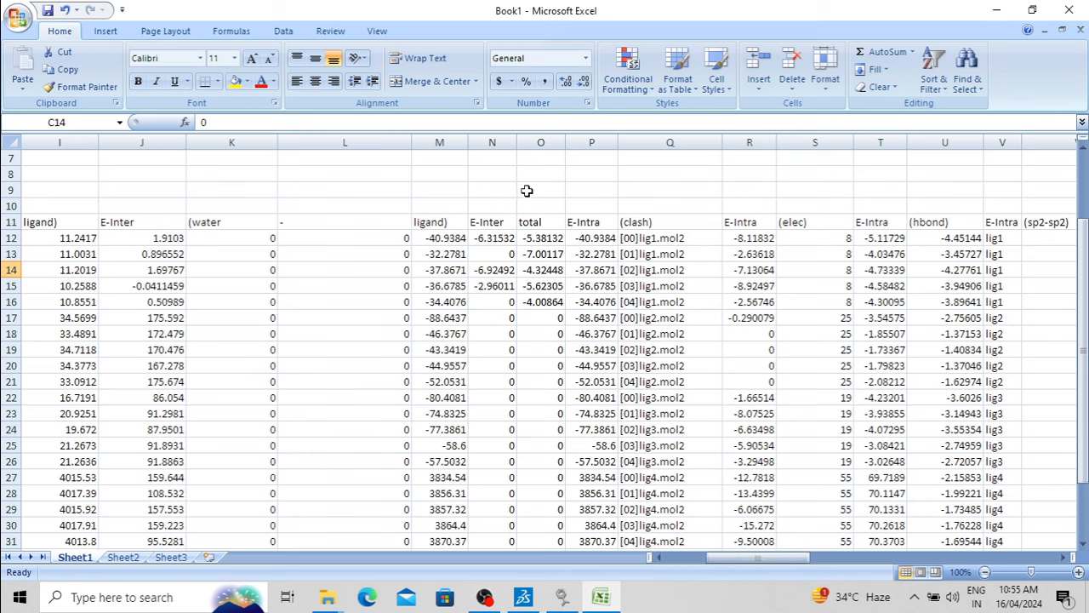
left_click_drag(499, 143, 2, 158)
left_click(791, 58)
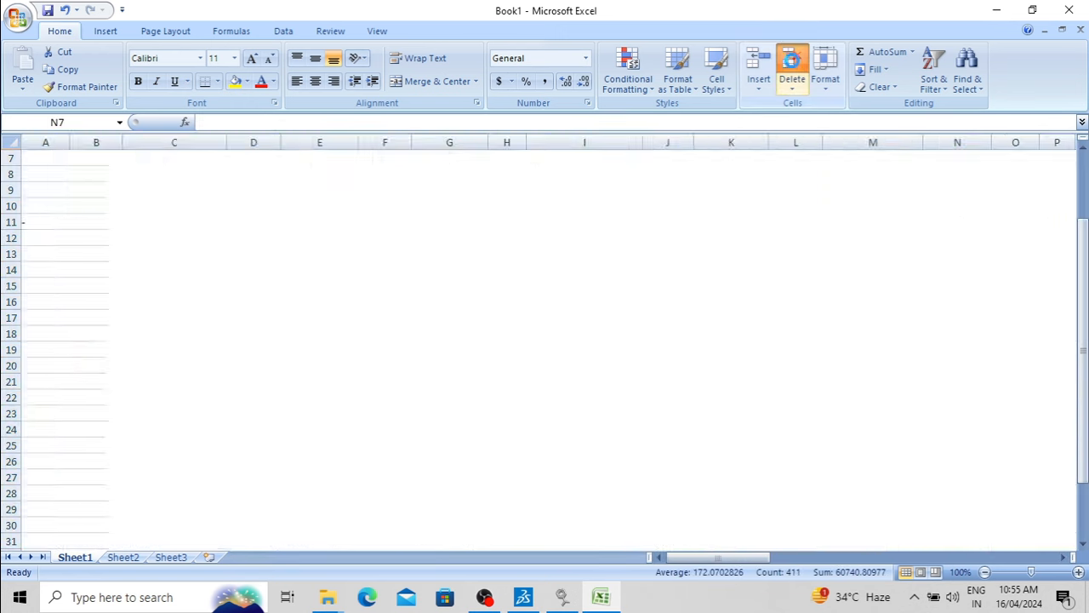
left_click(571, 331)
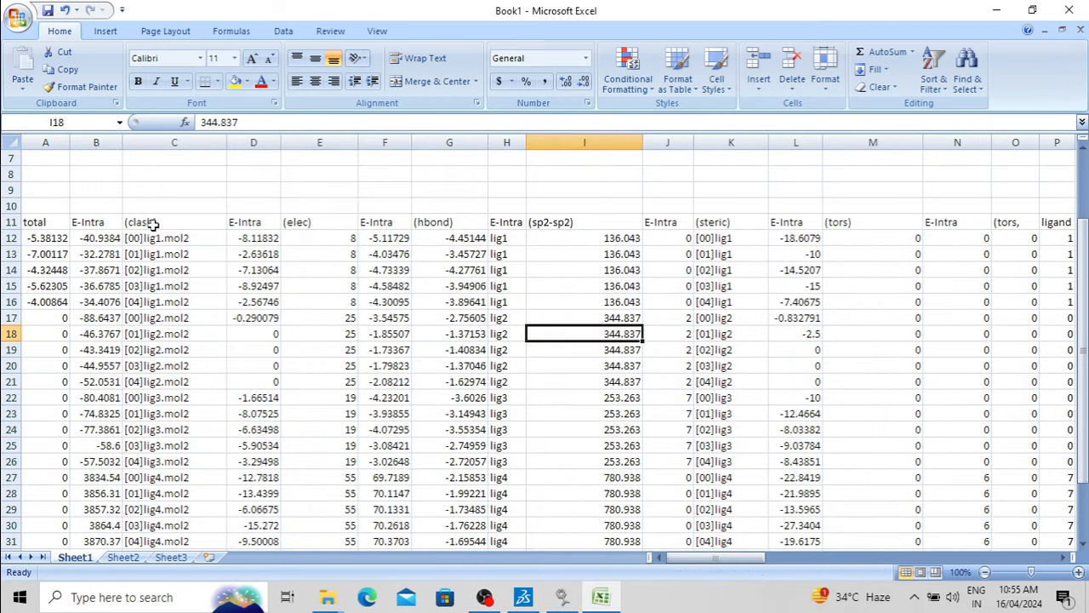
Examine the column of pose file names for lig1 and the score columns headed total, atoms) and (vdw)
left_click(161, 142)
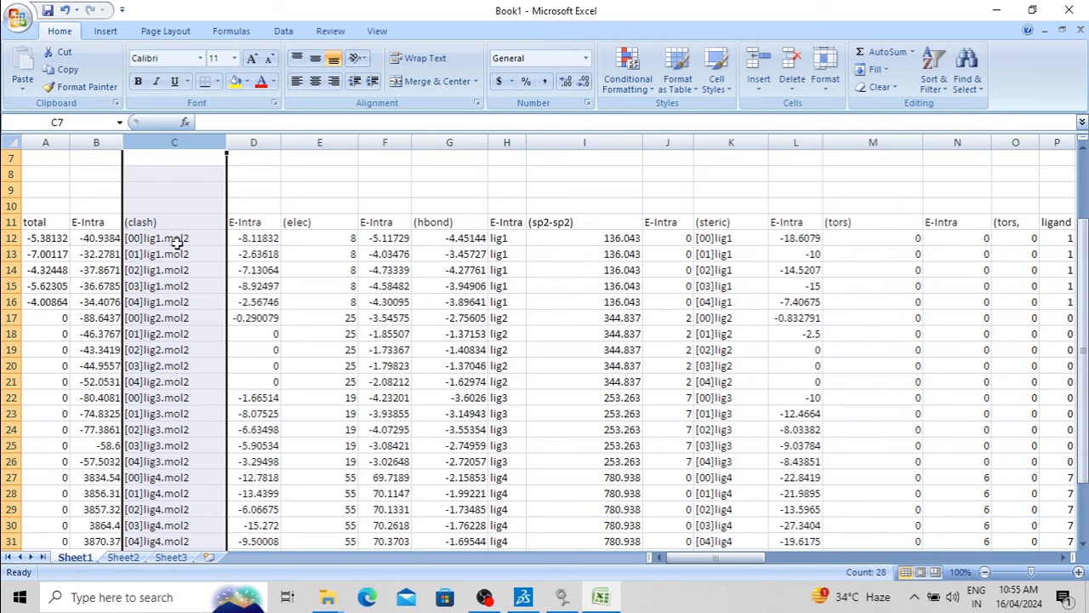
left_click(146, 239)
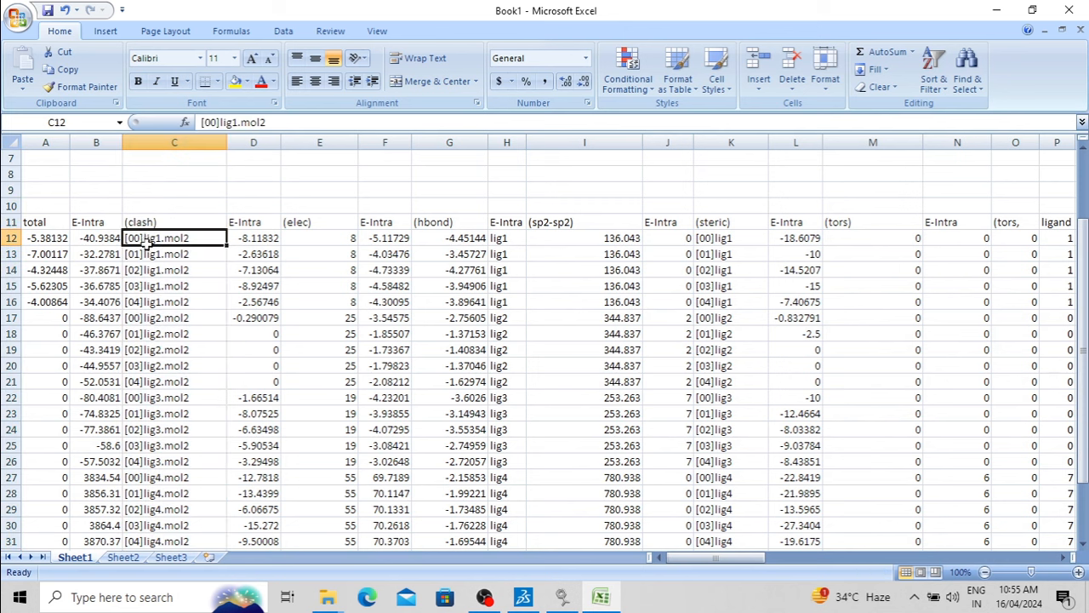
left_click_drag(147, 243, 155, 302)
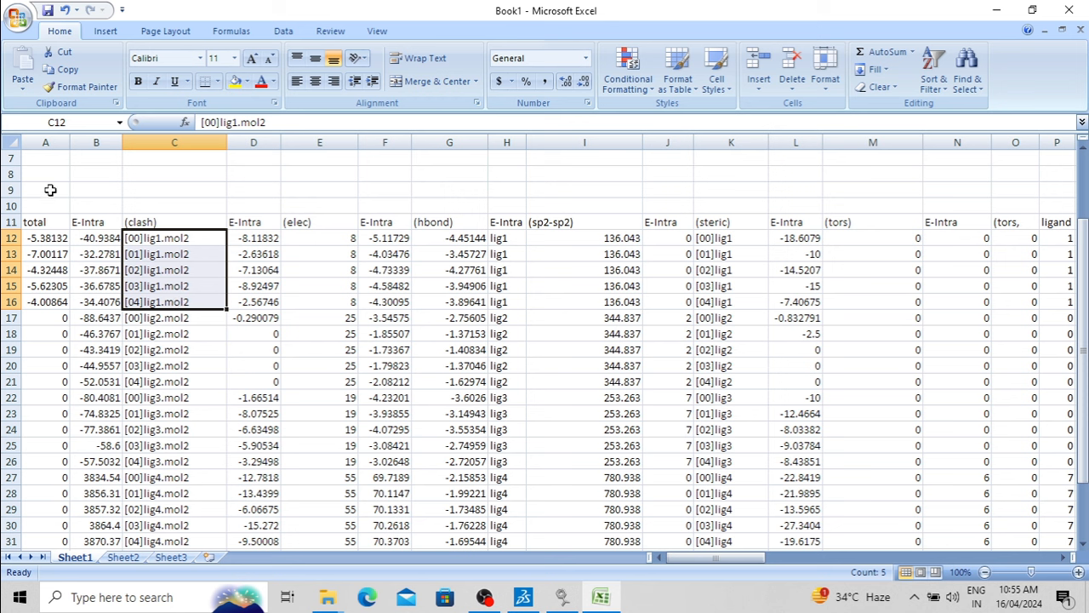
left_click(51, 142)
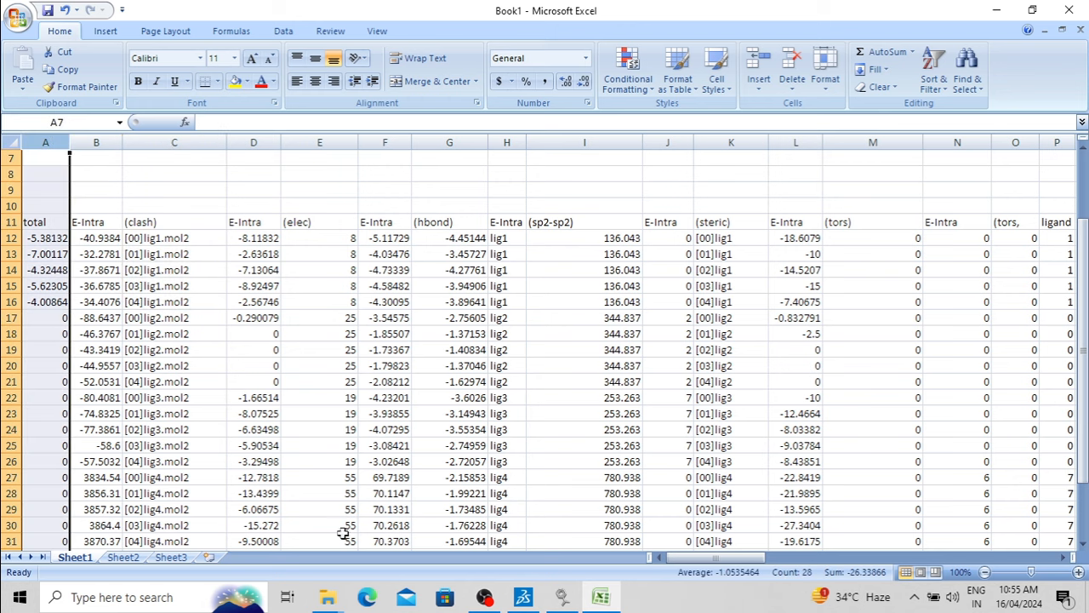
left_click_drag(703, 559, 770, 572)
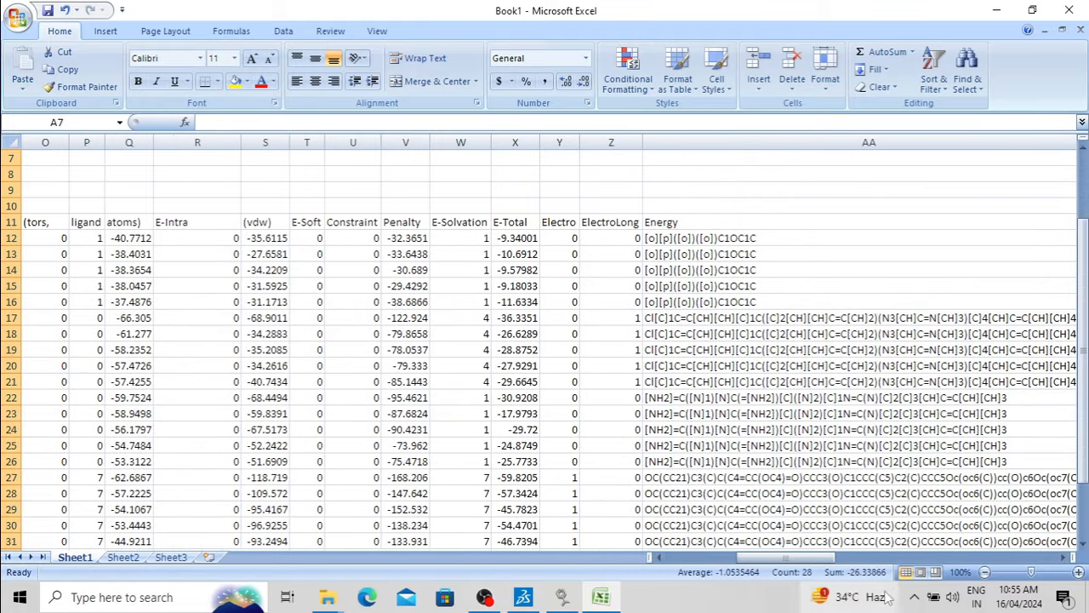
left_click_drag(800, 560, 784, 561)
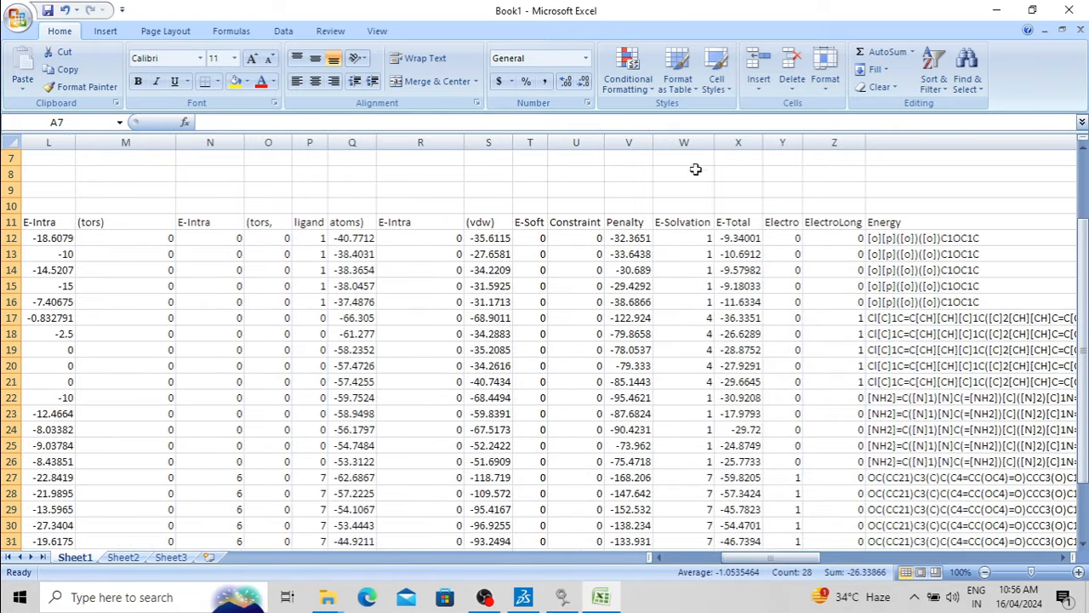
left_click(488, 142)
left_click(345, 142)
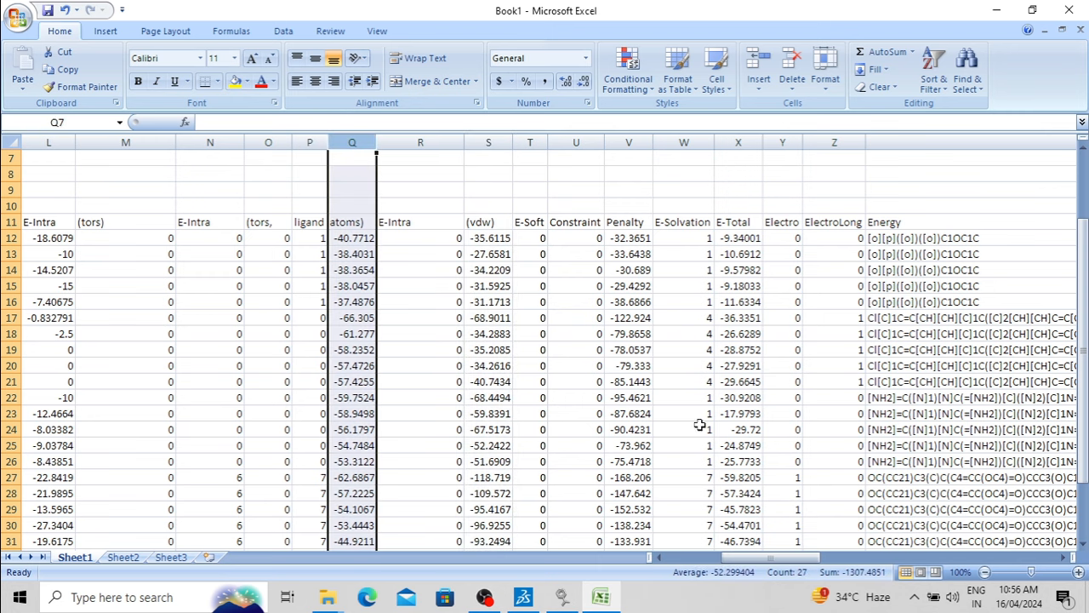
left_click_drag(770, 557, 670, 564)
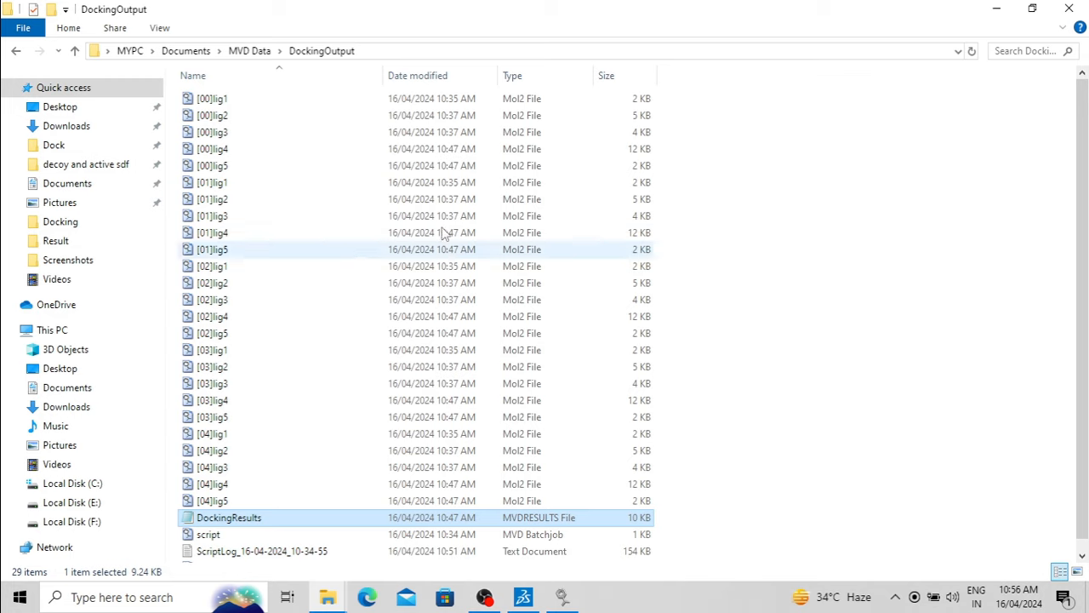
Switch to the DockingOutput folder, open the [02]lig1 pose in BIOVIA Discovery Studio 2021, and inspect its structure
left_click(244, 102)
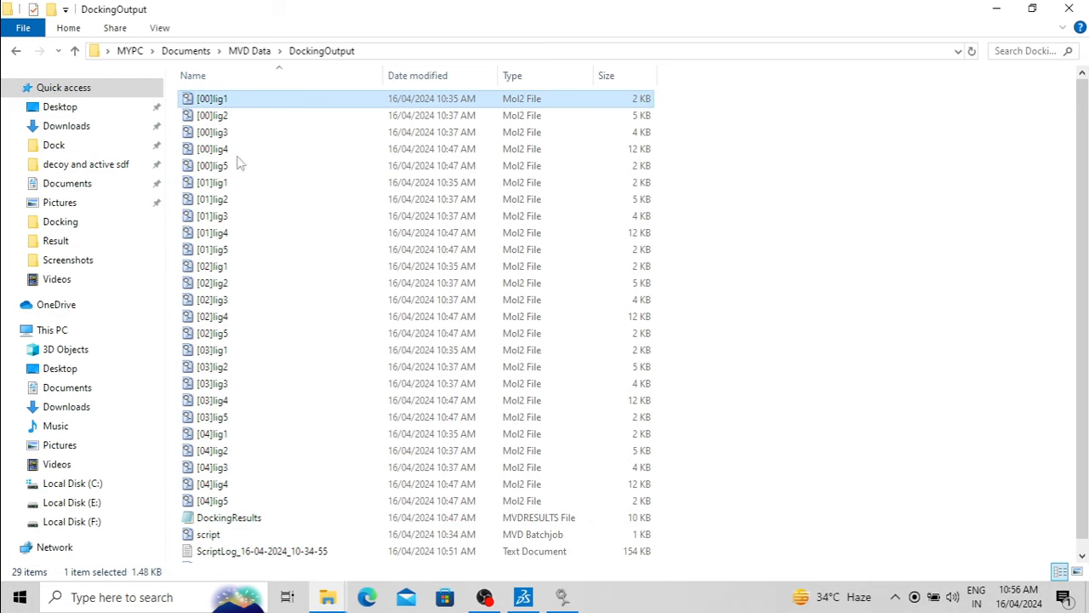
left_click(223, 268)
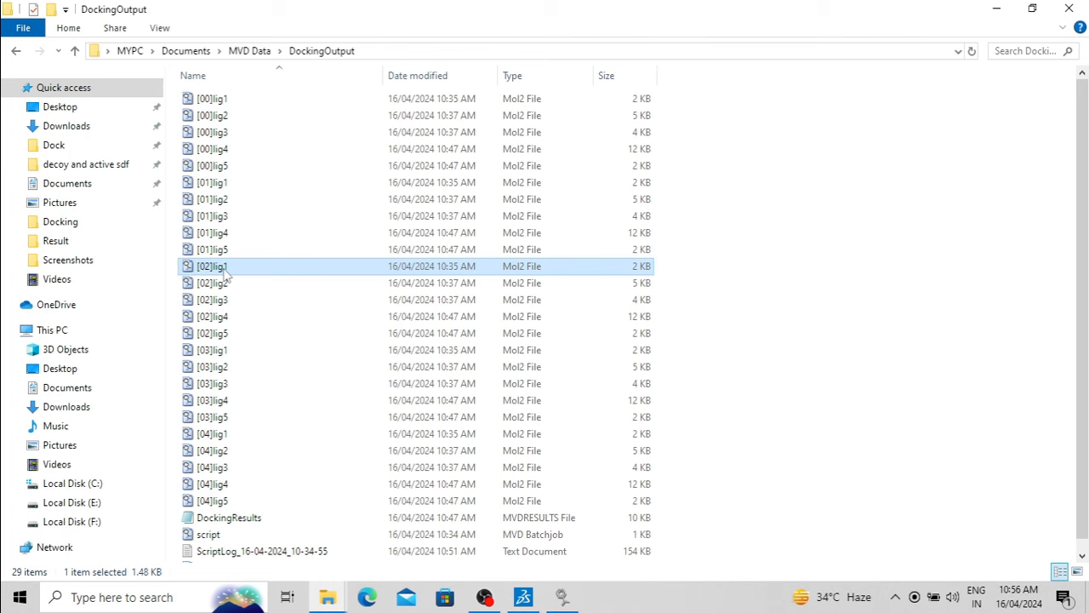
right_click(223, 270)
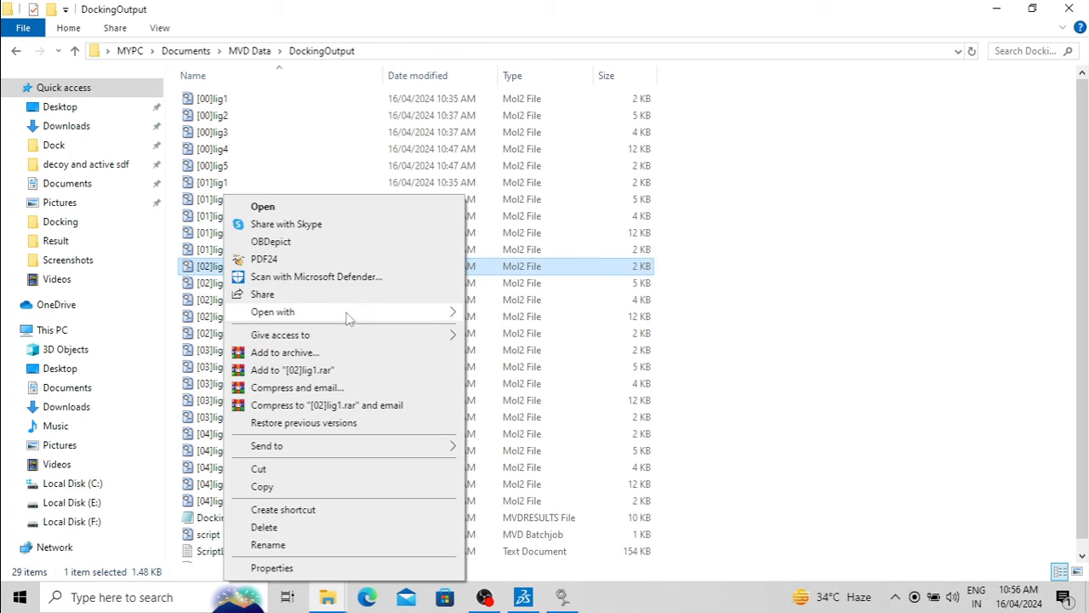
mouse_move(353, 316)
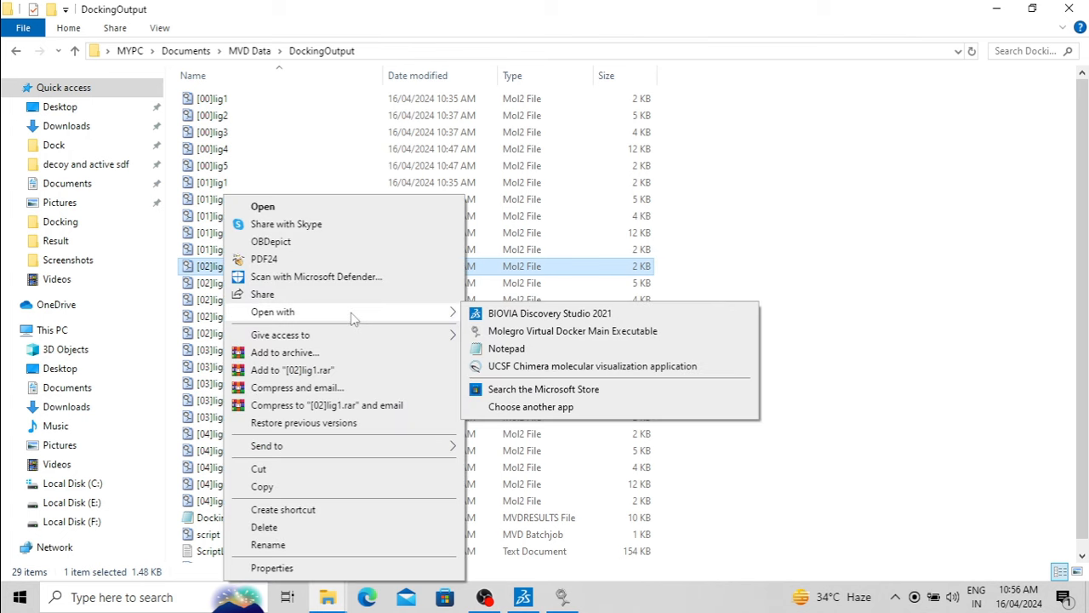
left_click(508, 314)
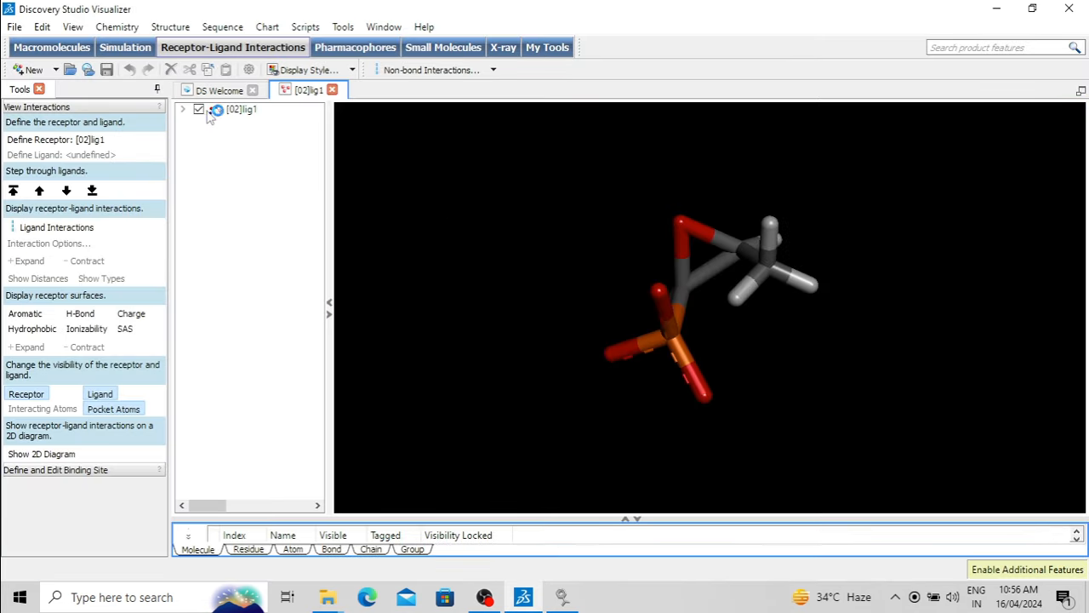
left_click_drag(587, 231, 834, 428)
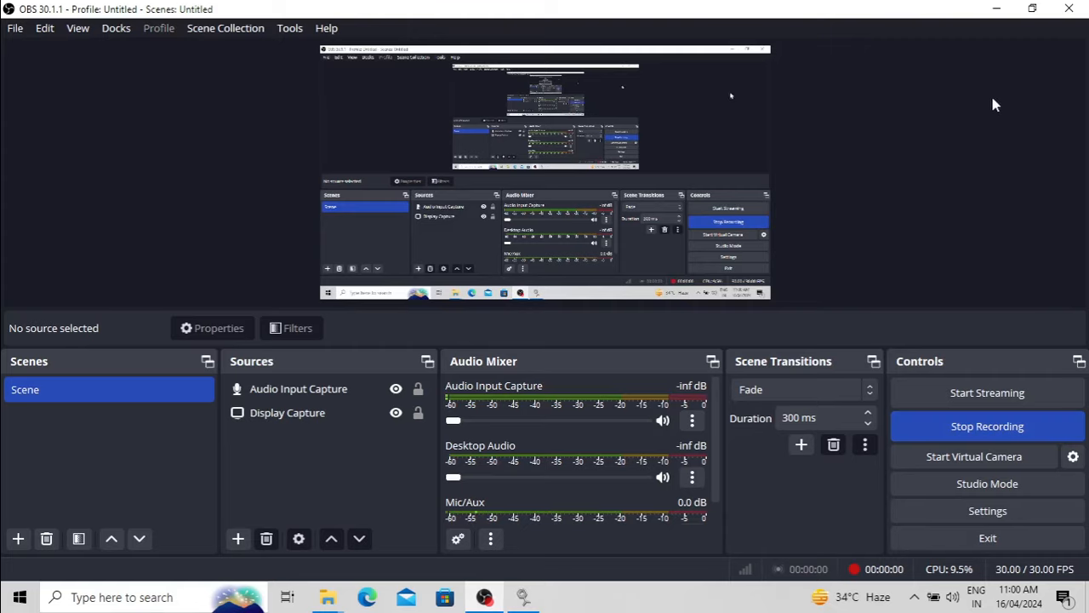
Switch to Molegro Virtual Docker, hide poses [00]lig1 to [00]lig4, and display the protein together with [00]lig5
left_click(996, 9)
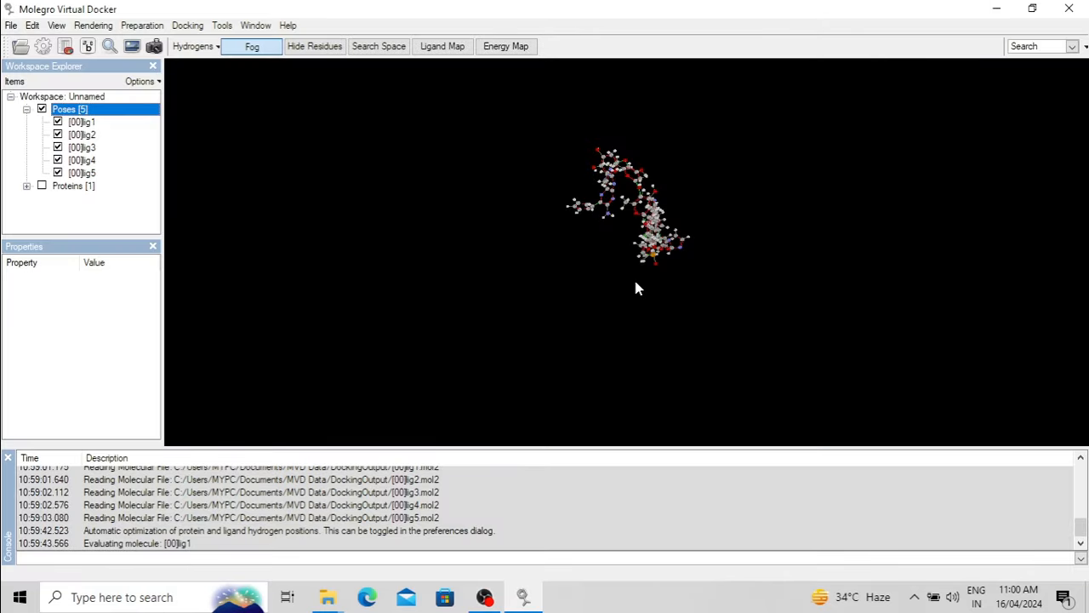
middle_click_drag(679, 208, 623, 252)
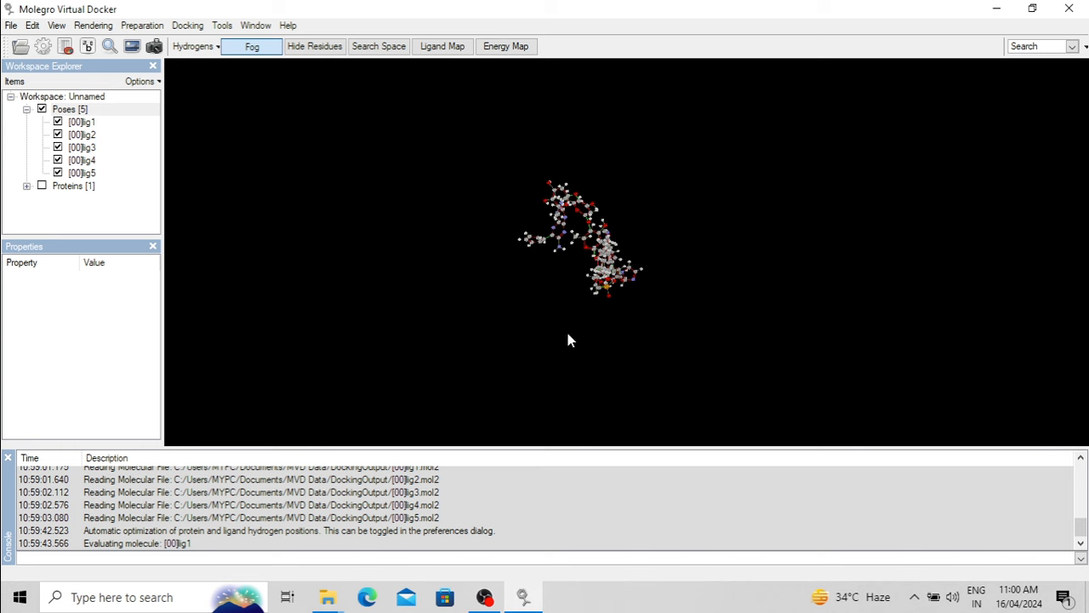
left_click(57, 122)
left_click(57, 134)
left_click(57, 147)
left_click(57, 160)
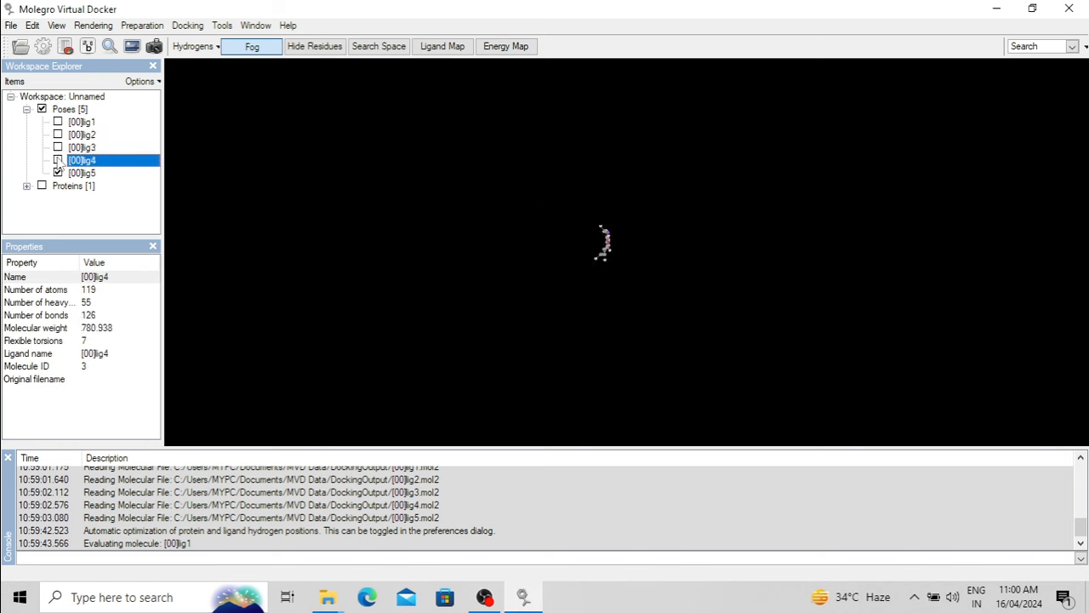
middle_click_drag(410, 226, 528, 269)
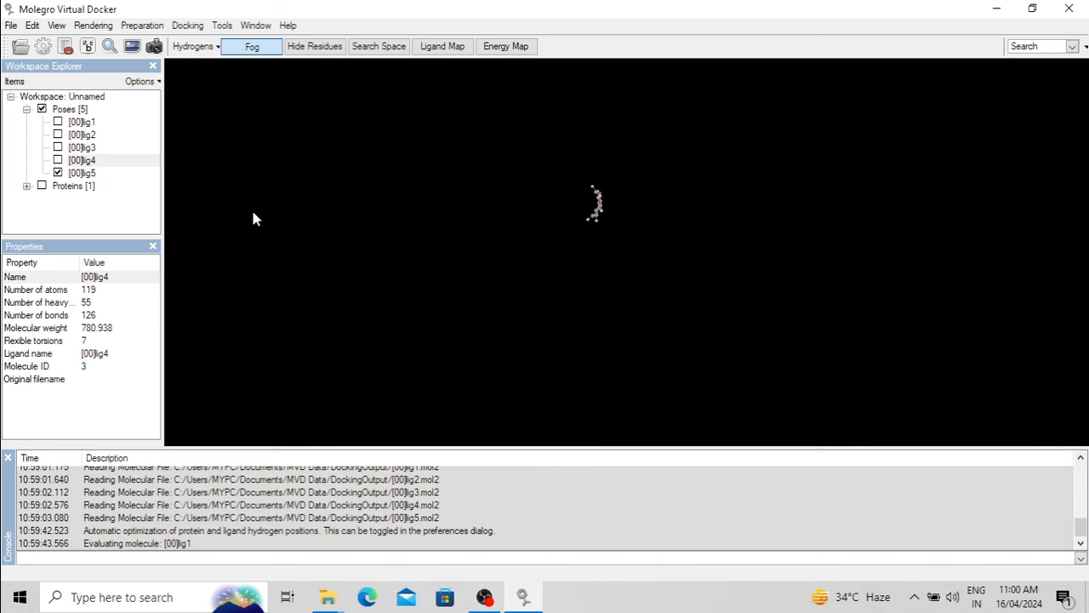
left_click(42, 186)
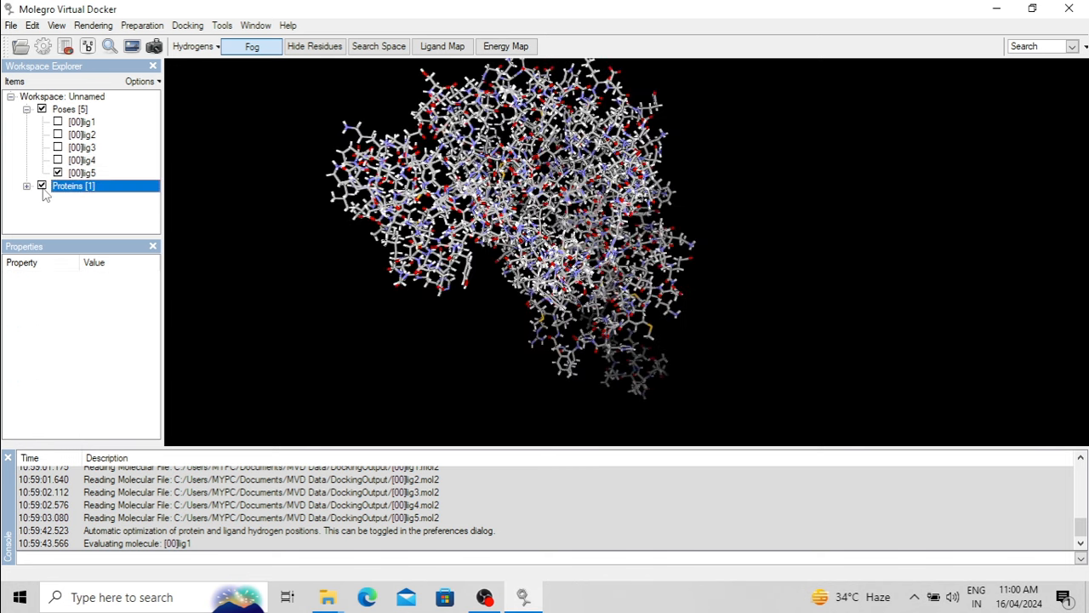
Select the [00]lig5 pose, open the Ligand Map, and inspect the hydrogen bonds mapped for [00]lig1
left_click(85, 173)
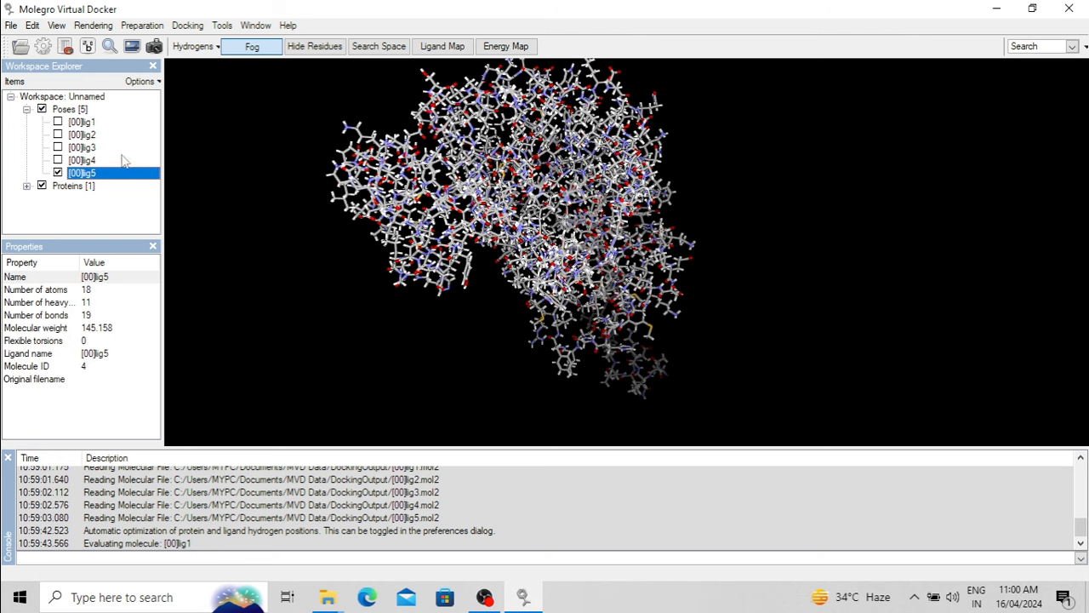
left_click(443, 48)
left_click(966, 432)
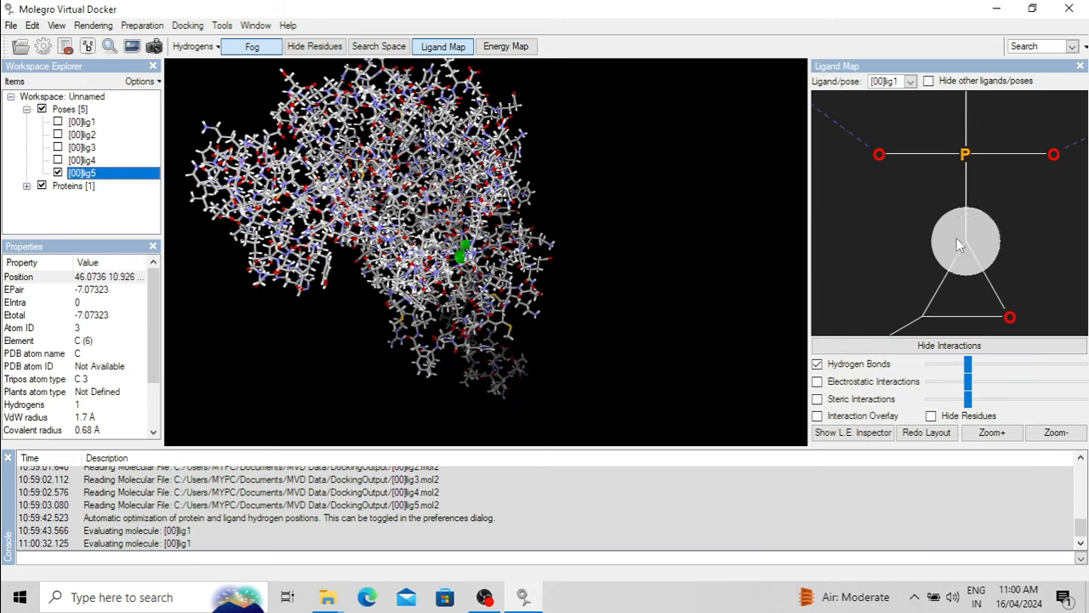
scroll(958, 244, "down", 8)
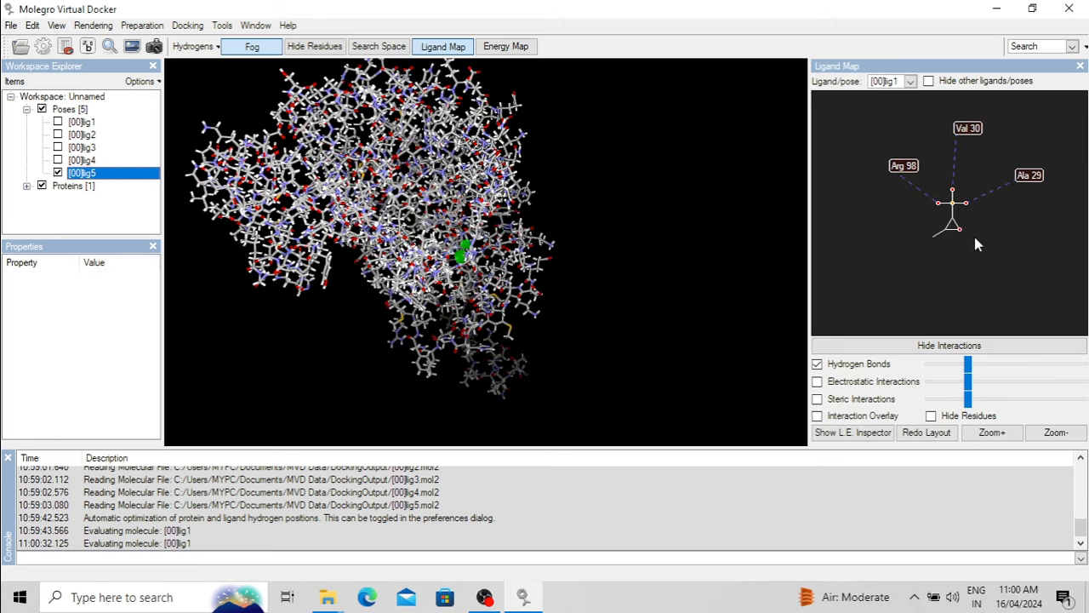
scroll(976, 235, "up", 2)
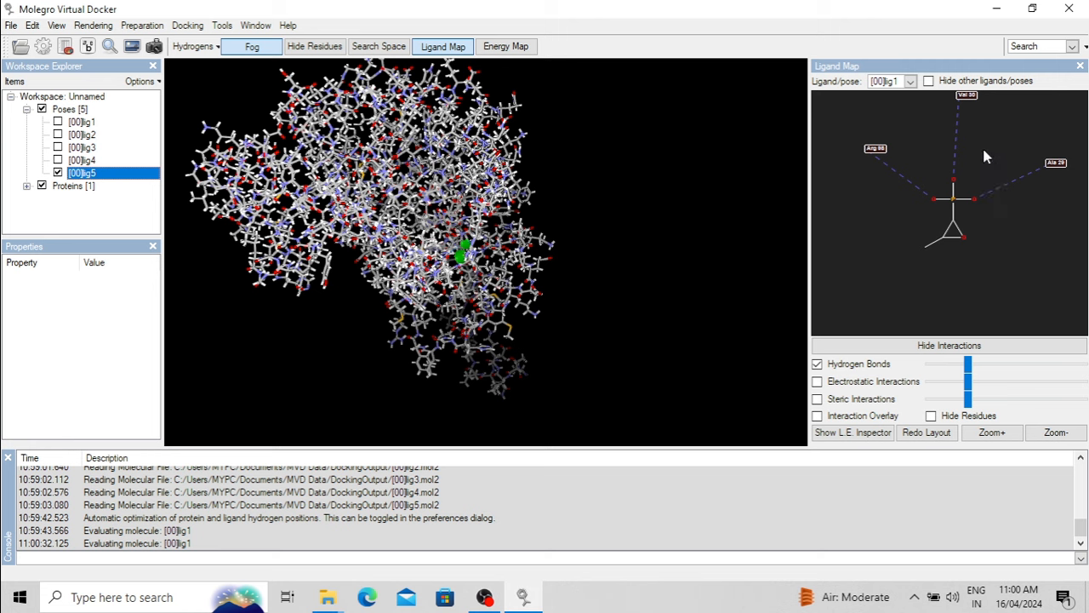
scroll(984, 151, "down", 2)
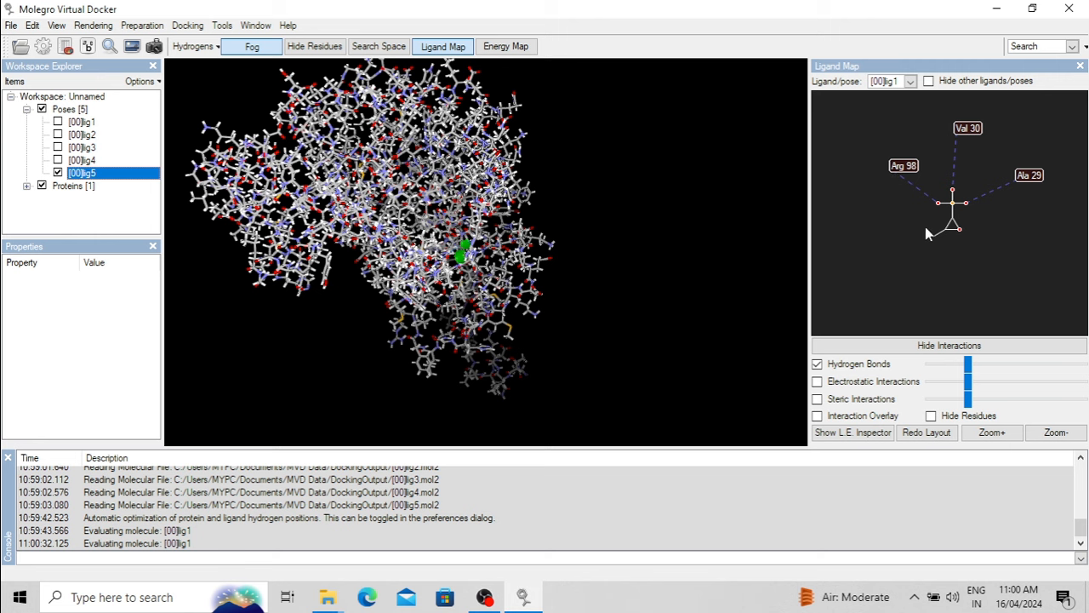
Add electrostatic interactions to the ligand map, try the steric interactions, and fit the map with its residues in view
left_click(817, 381)
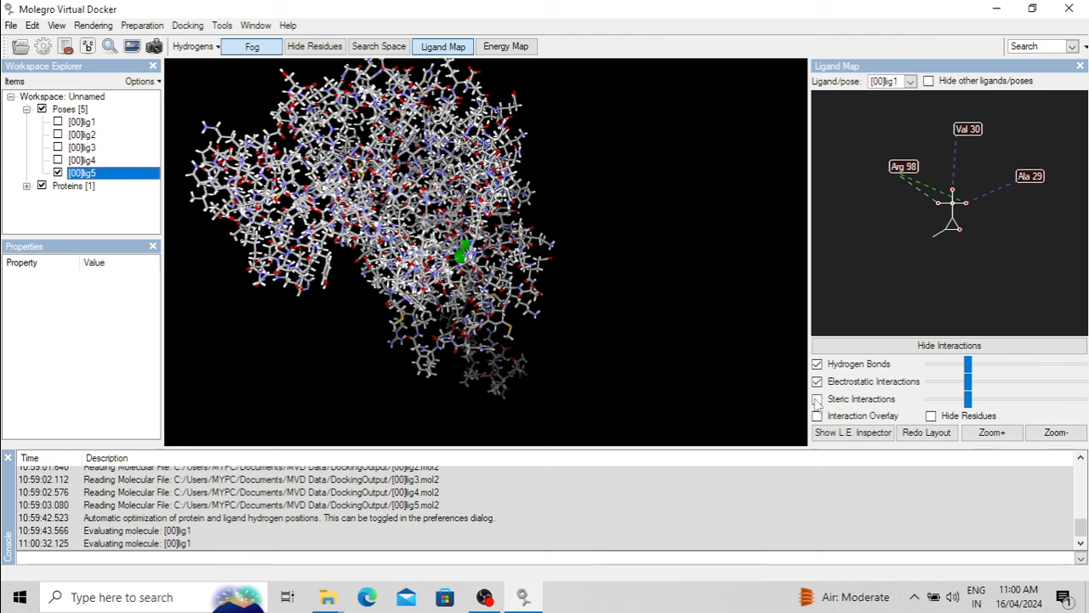
left_click(816, 399)
left_click(818, 401)
left_click(1004, 434)
left_click(1056, 434)
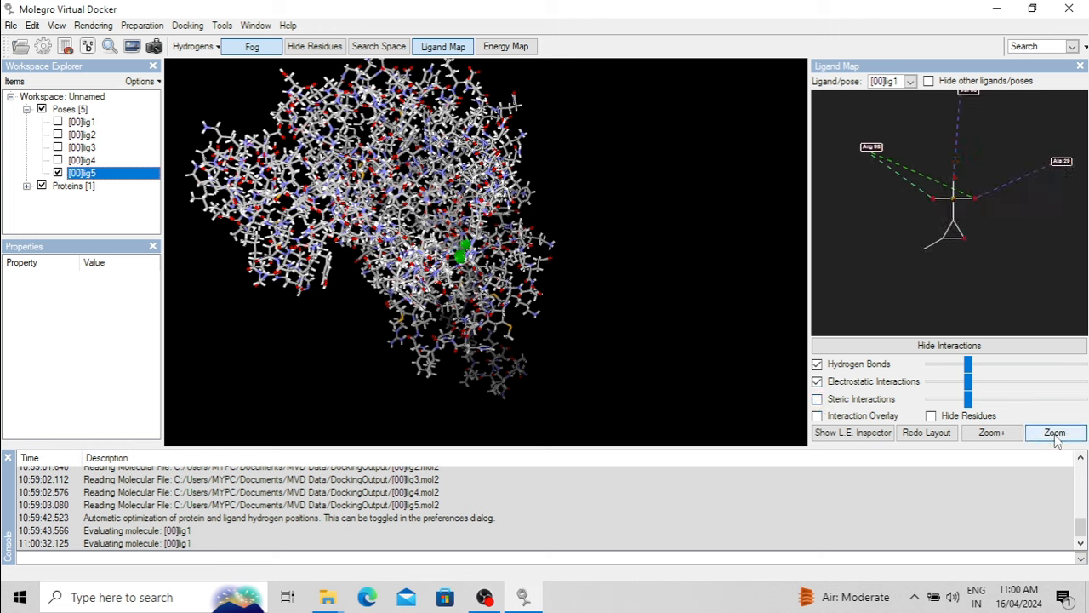
left_click(1056, 434)
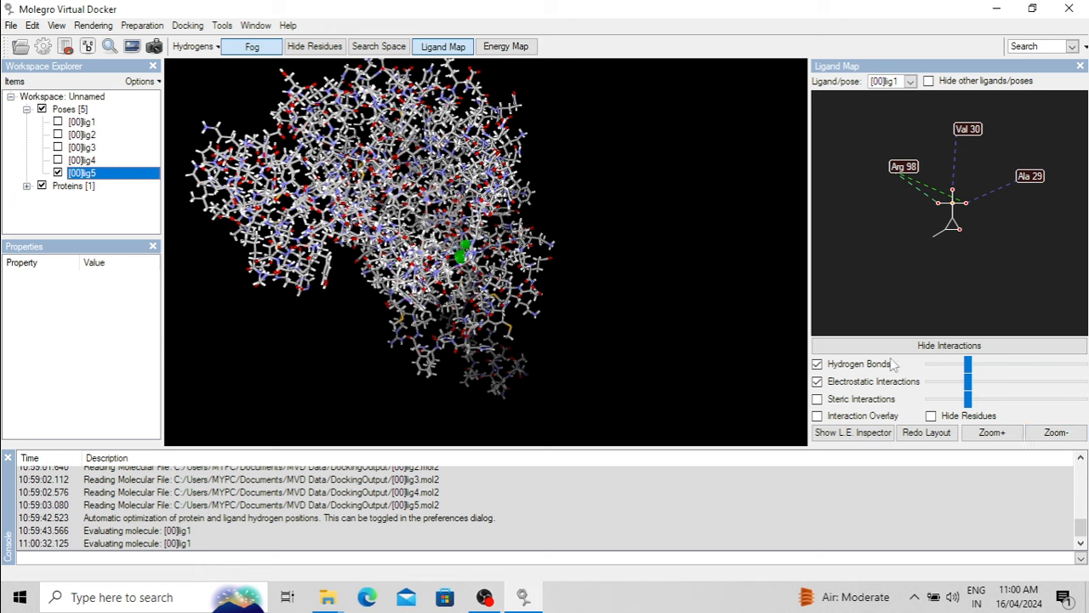
scroll(928, 231, "down", 1)
scroll(929, 234, "up", 1)
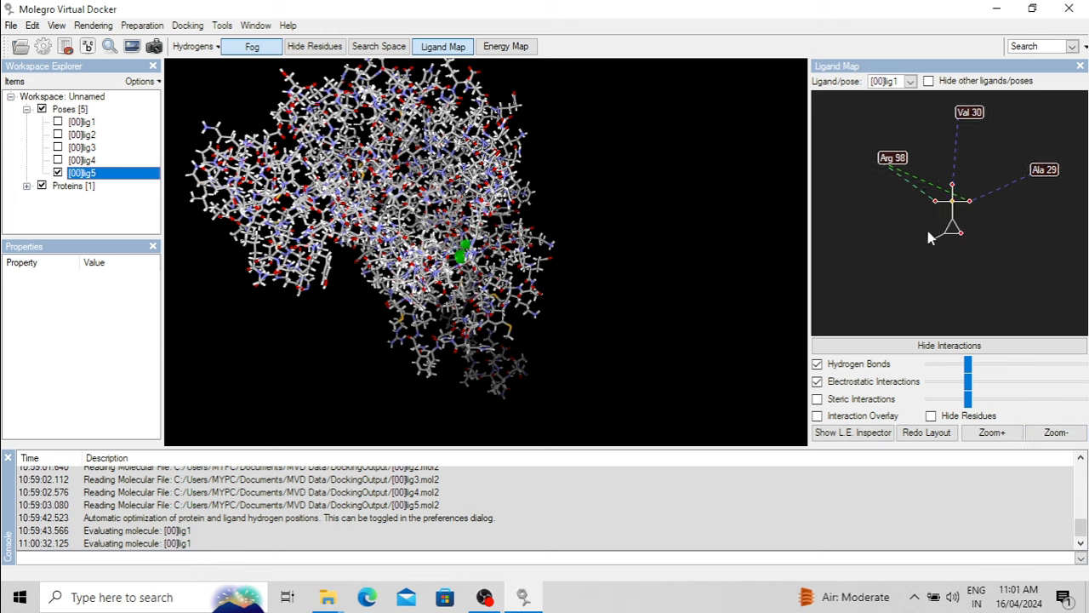
right_click(895, 191)
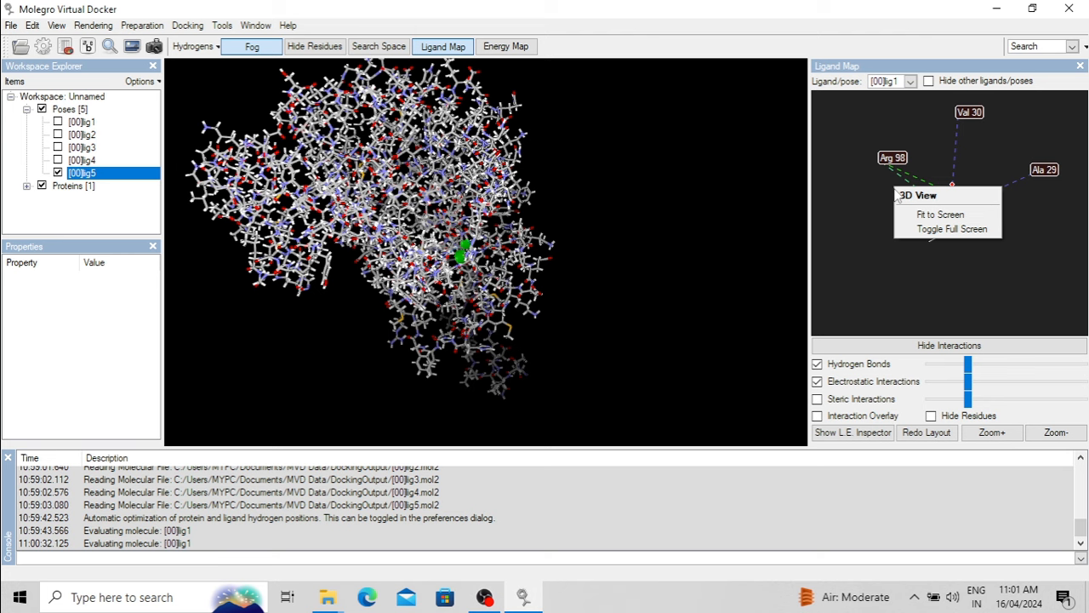
left_click(858, 210)
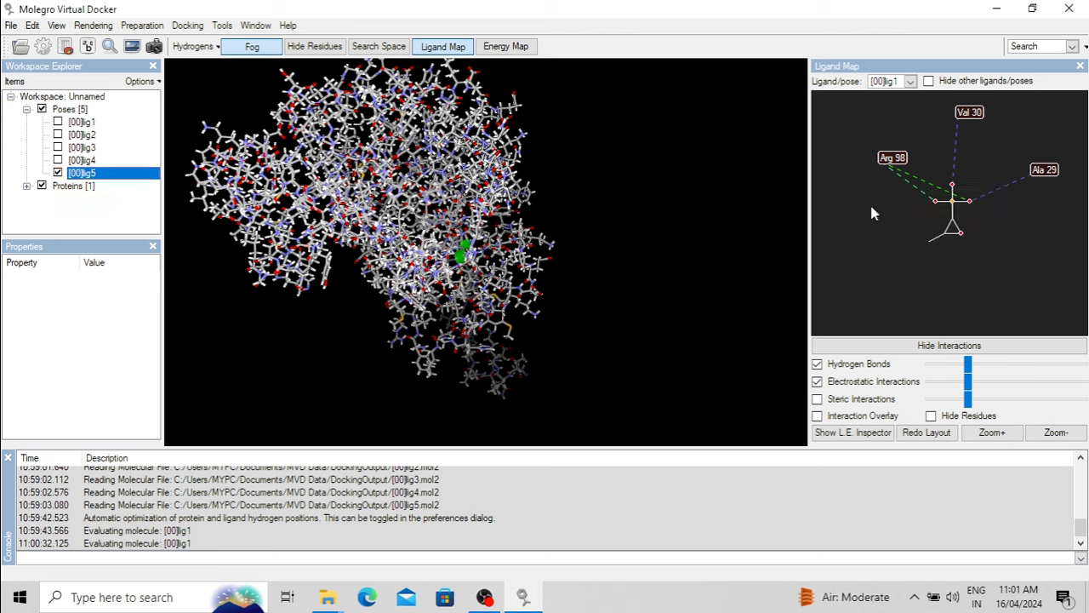
Set the ligand map to the [00]lig5 pose and show its interactions
left_click(929, 82)
left_click(928, 81)
left_click(910, 81)
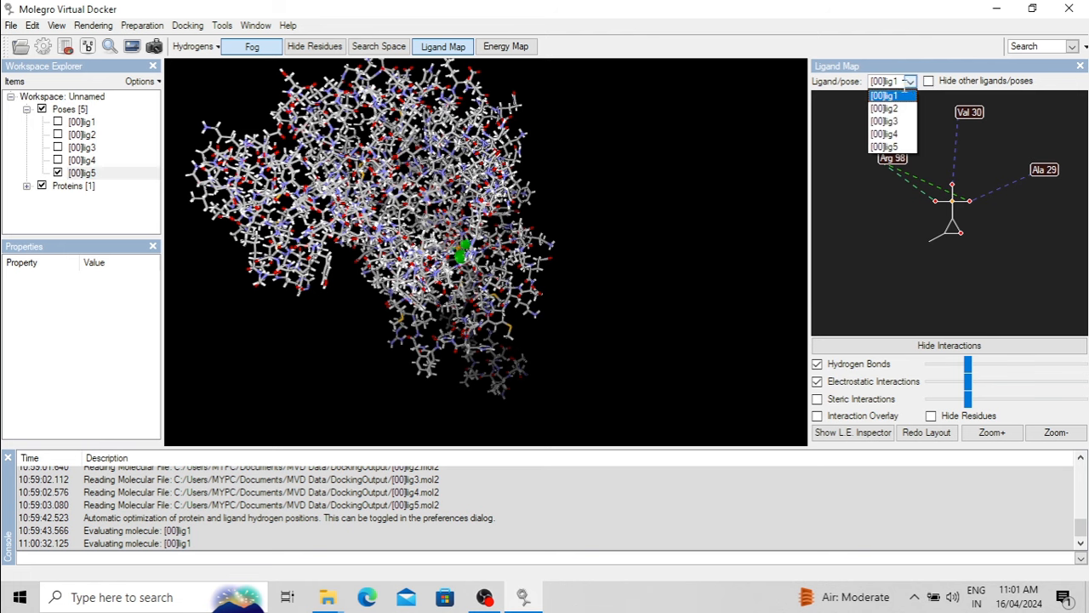
left_click(902, 146)
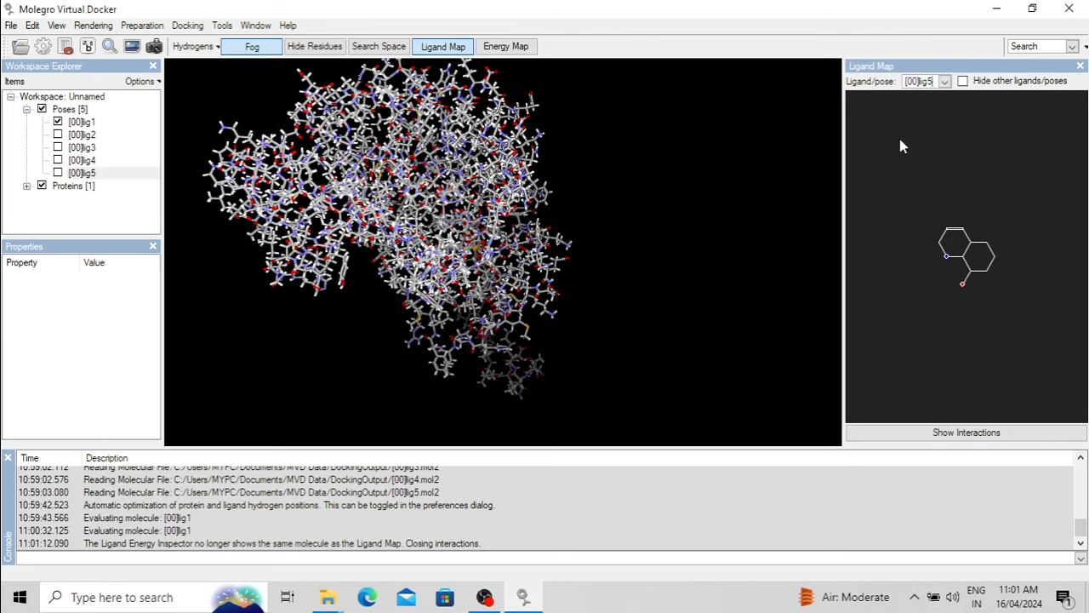
left_click(945, 81)
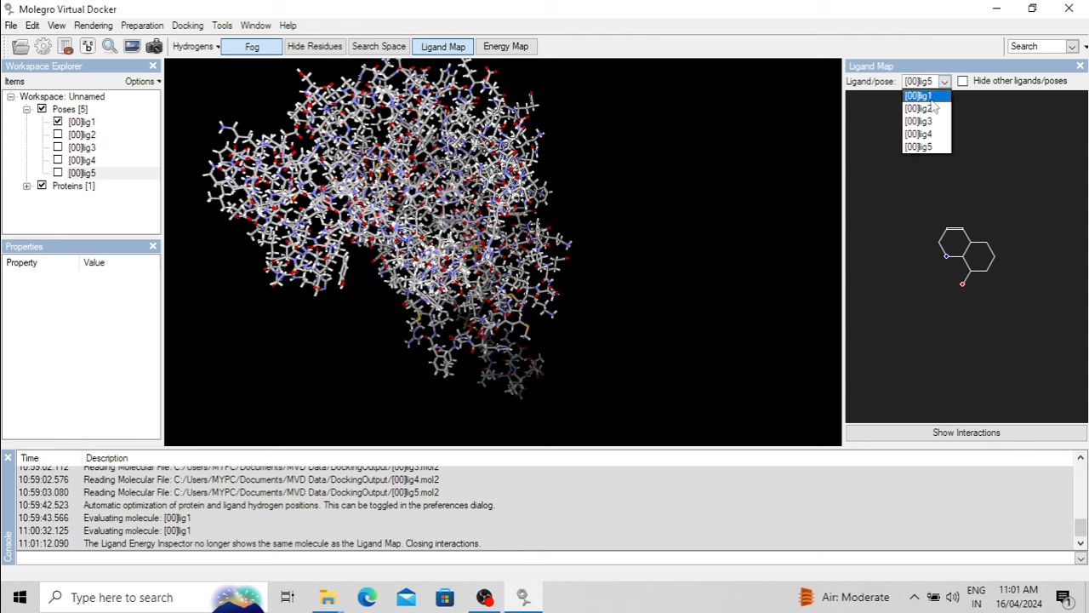
left_click(971, 432)
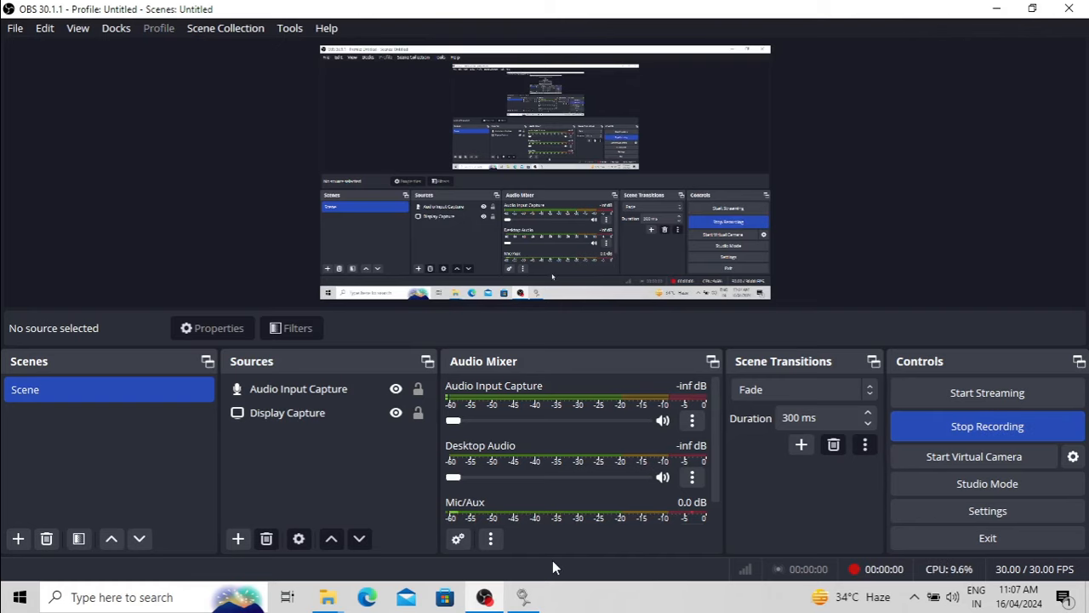
Switch to Molegro Virtual Docker and set the 3D view's background color to white in the visualization settings
left_click(523, 599)
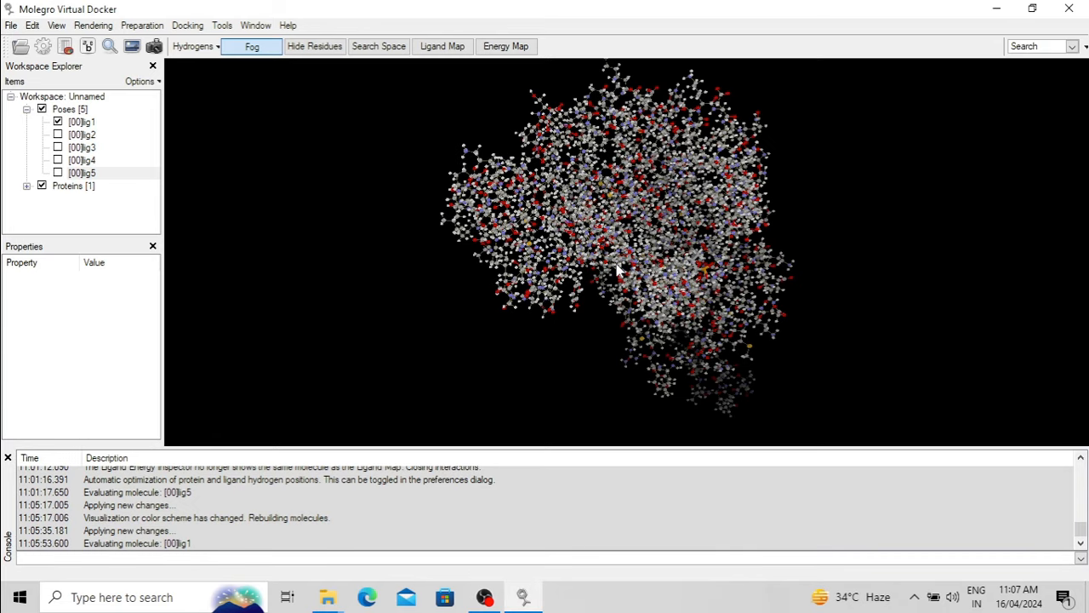
left_click(650, 221)
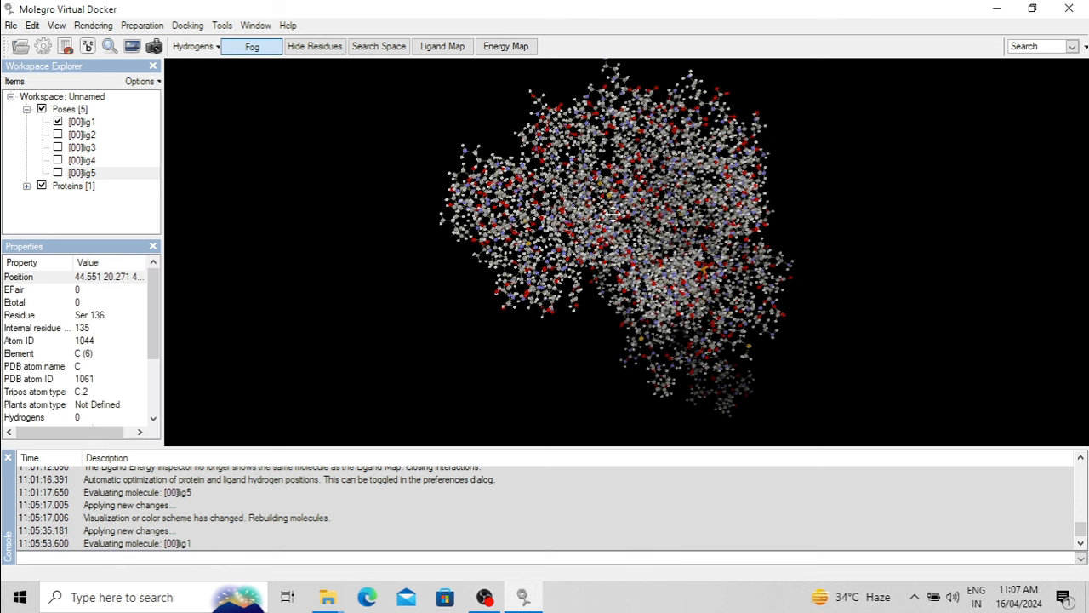
right_click_drag(613, 215, 580, 238)
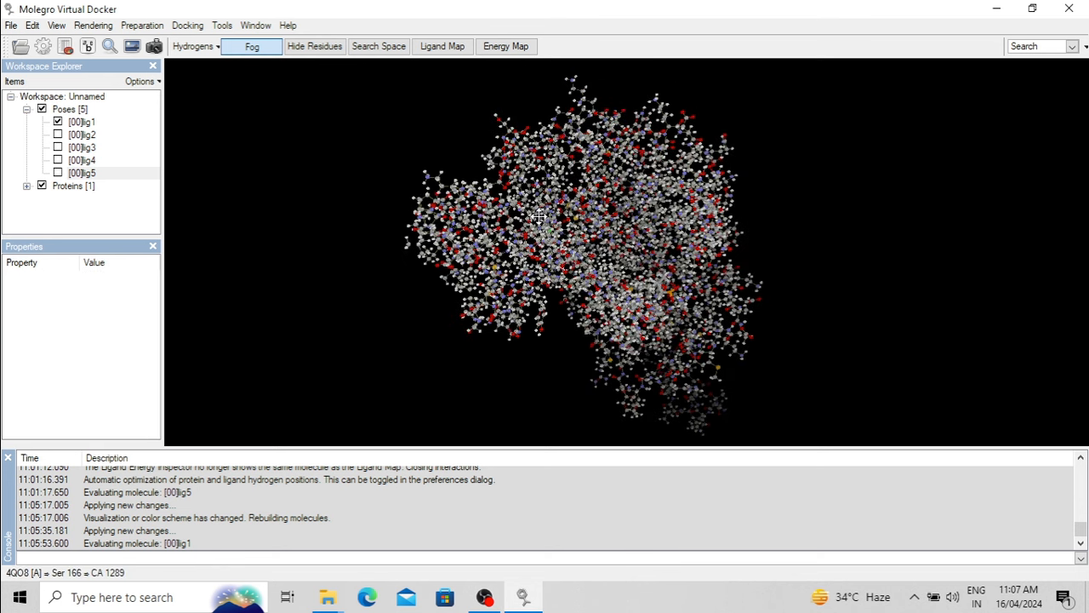
right_click_drag(530, 211, 514, 173)
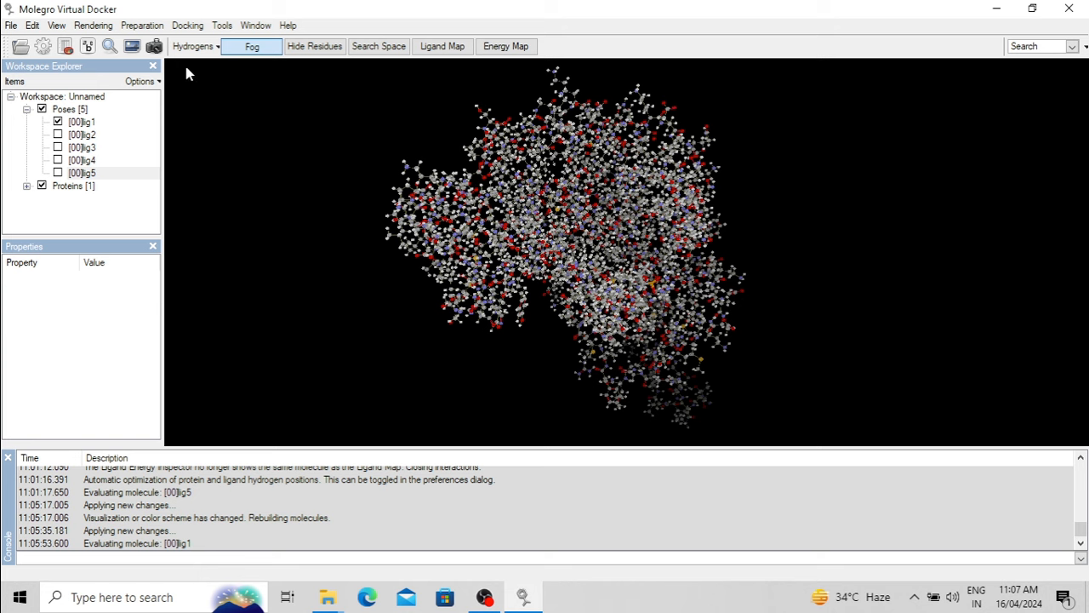
left_click(94, 27)
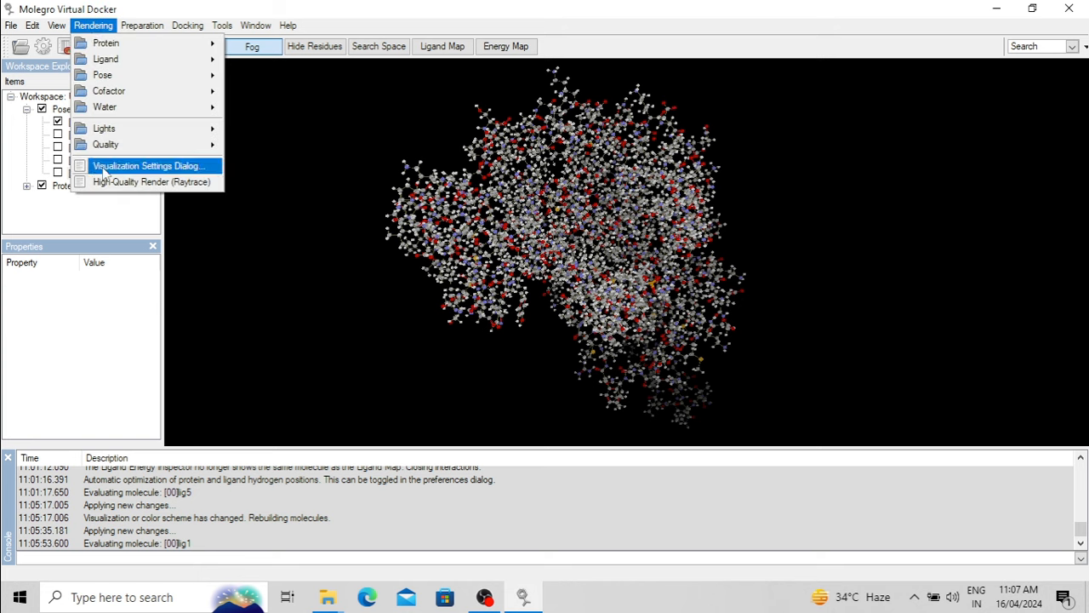
left_click(196, 170)
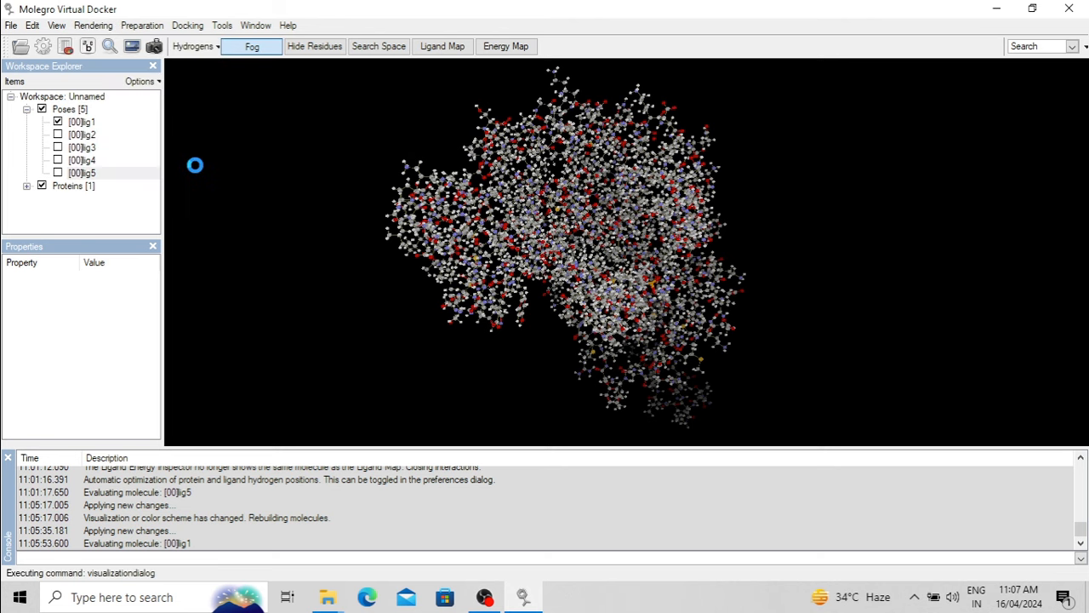
left_click_drag(528, 84, 277, 13)
left_click(198, 43)
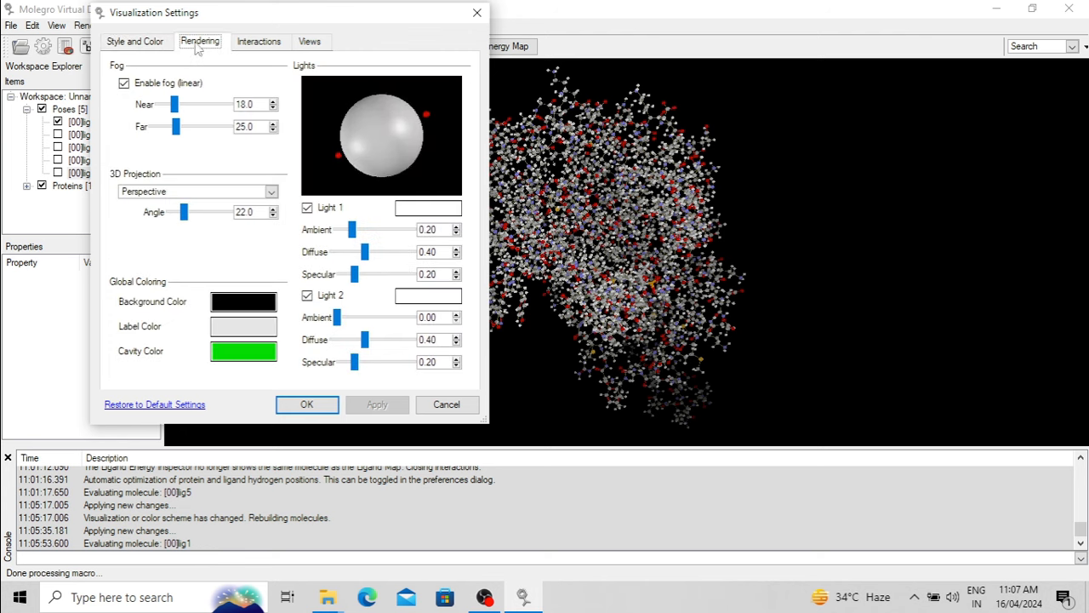
left_click(253, 306)
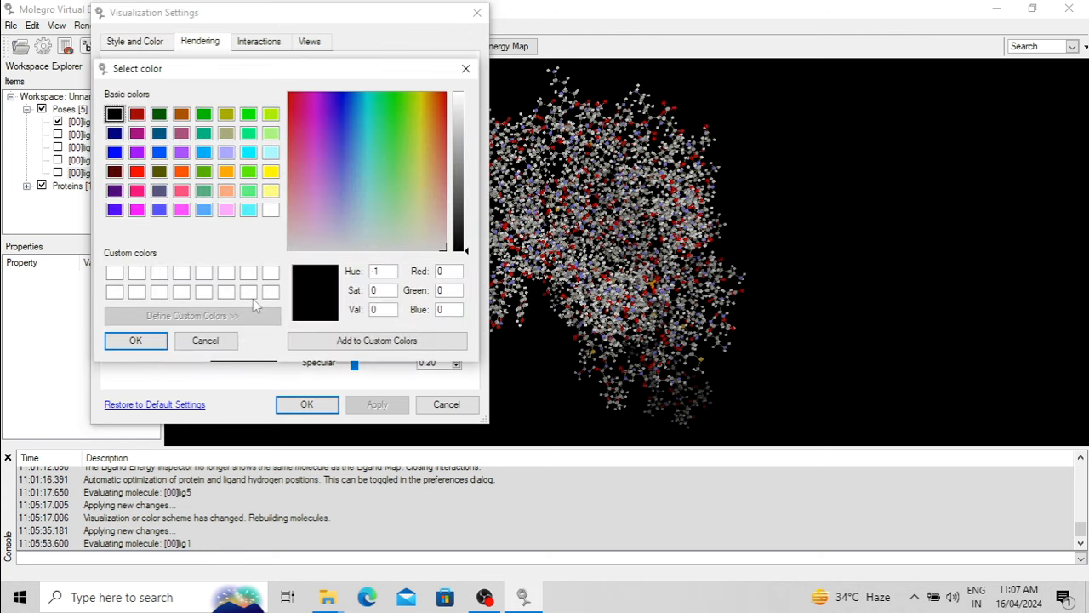
left_click(271, 272)
left_click(137, 341)
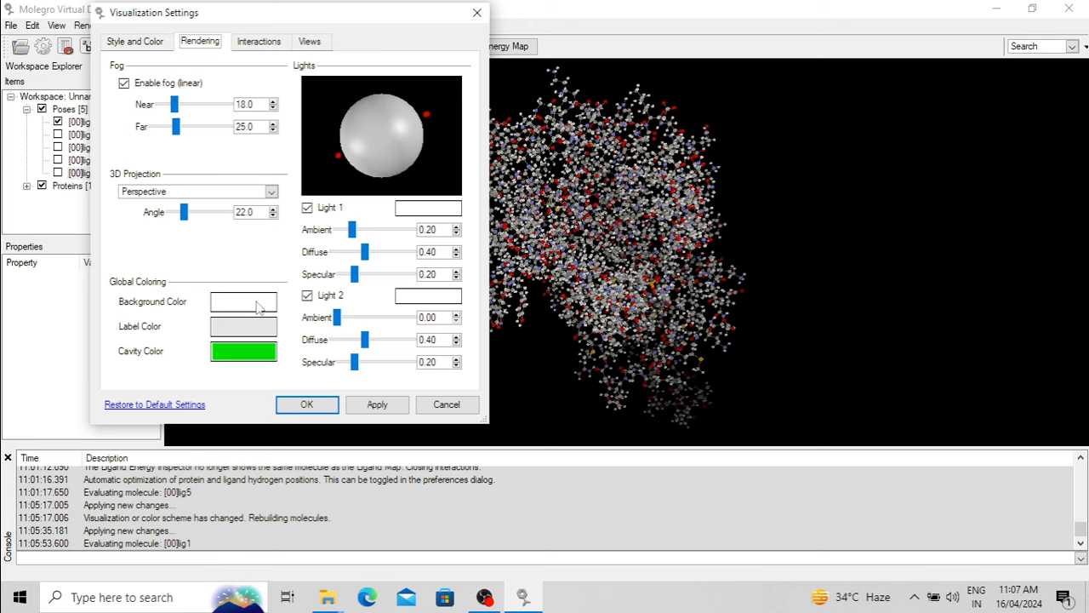
left_click(311, 404)
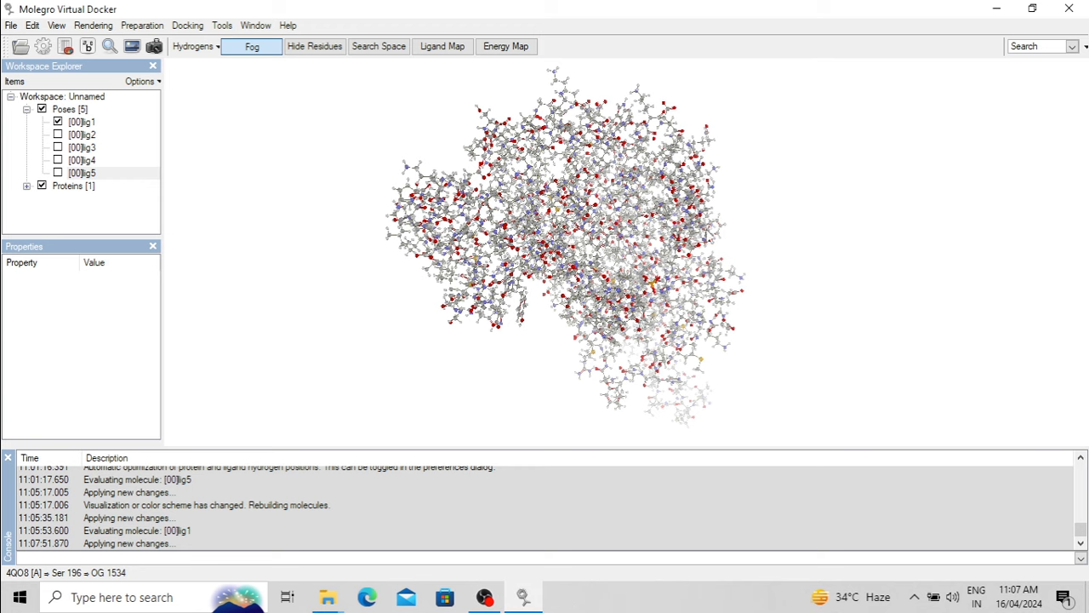
Color the protein by secondary structure
scroll(752, 223, "down", 5)
right_click_drag(646, 202, 613, 209)
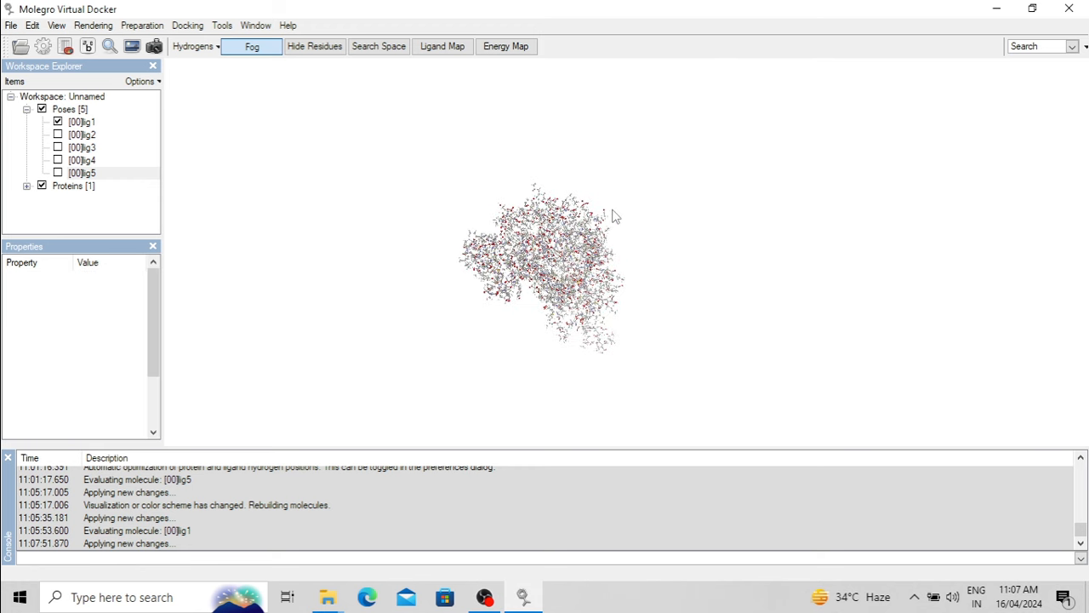
scroll(546, 274, "up", 5)
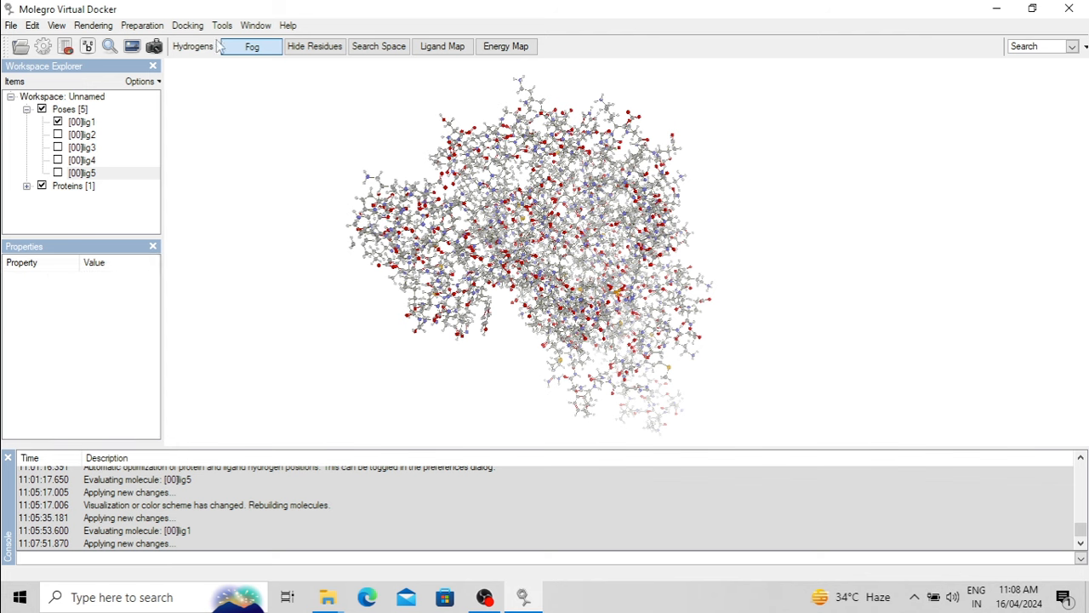
left_click(100, 26)
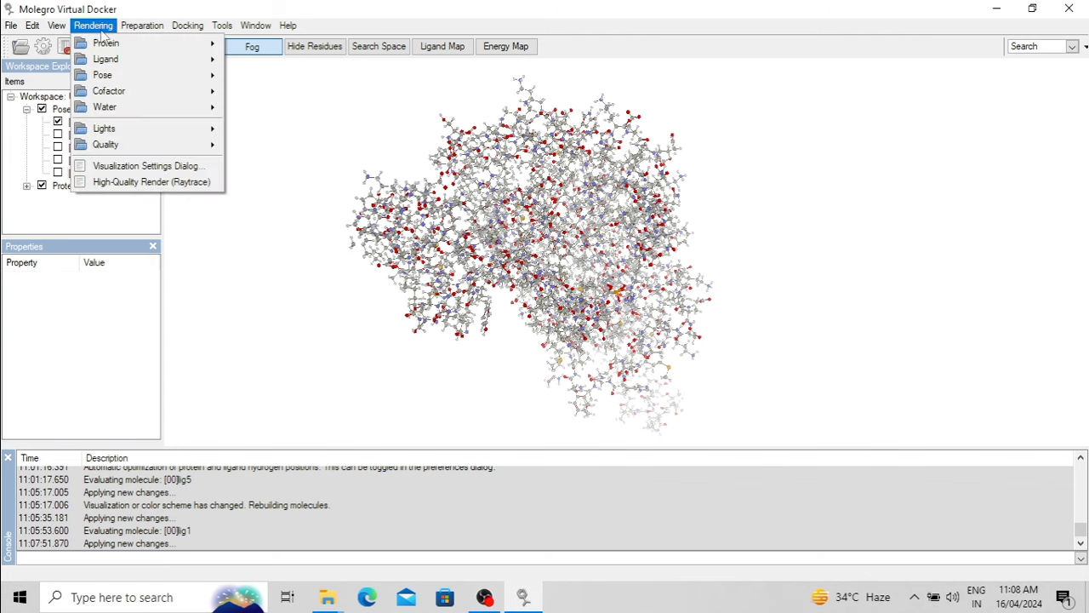
mouse_move(183, 42)
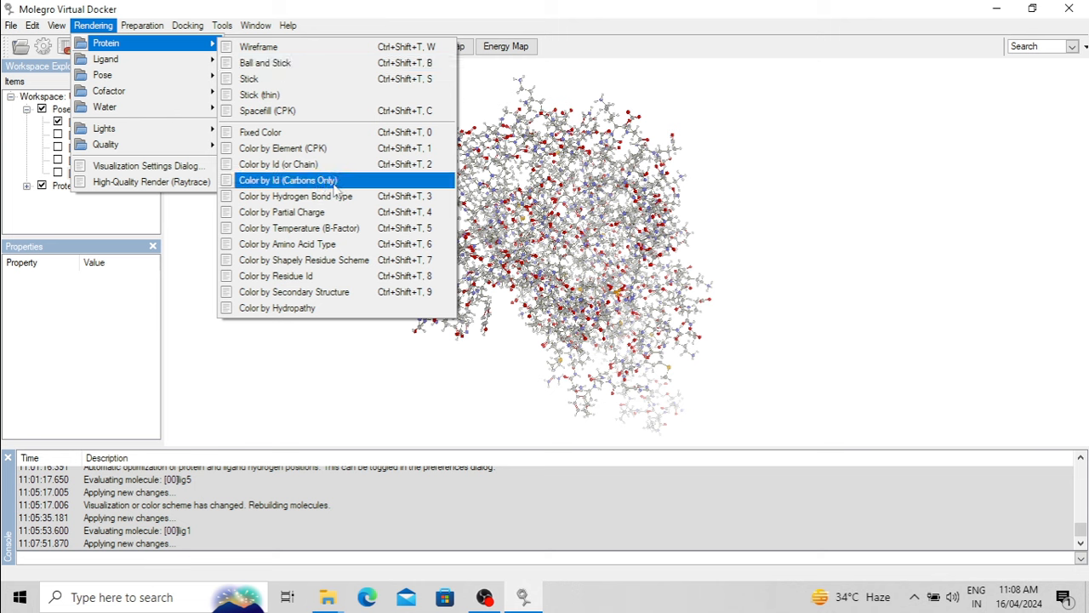
left_click(297, 293)
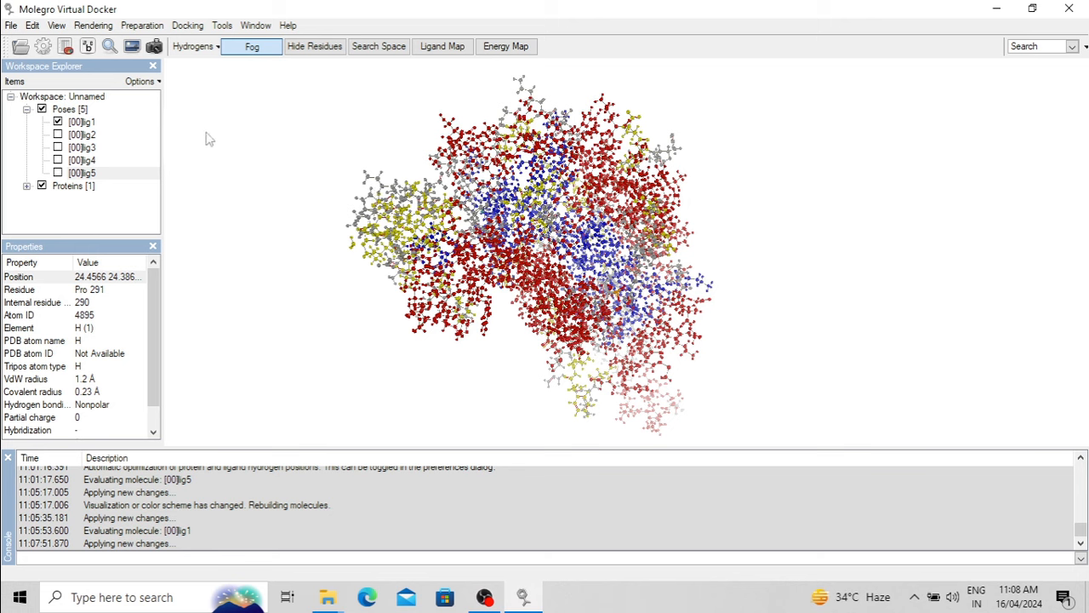
Create a high-quality raytraced render of the protein with the default size, shadow and antialias settings
left_click(95, 26)
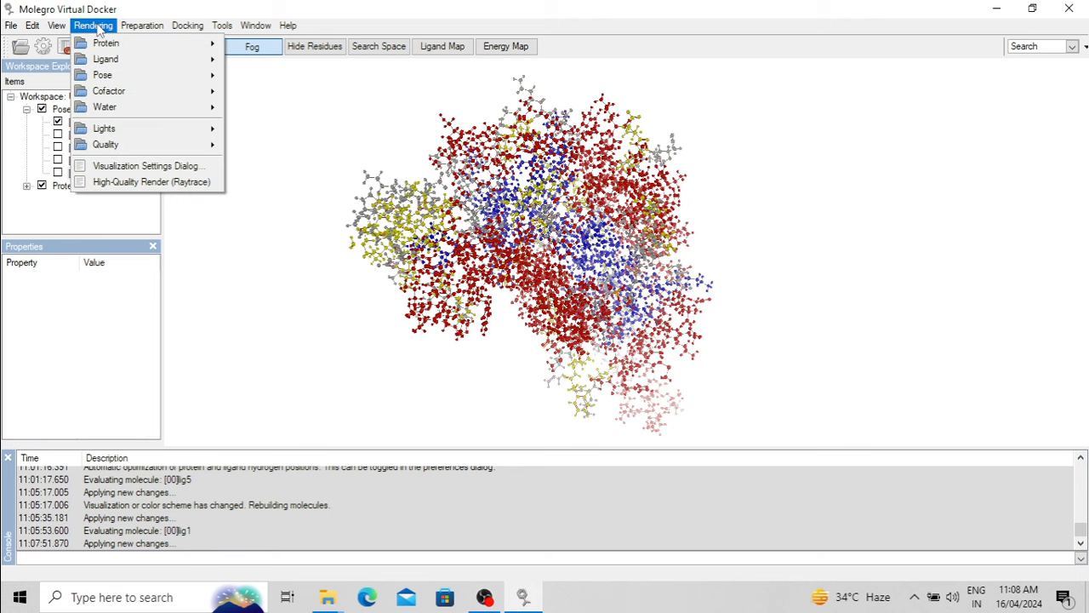
left_click(149, 183)
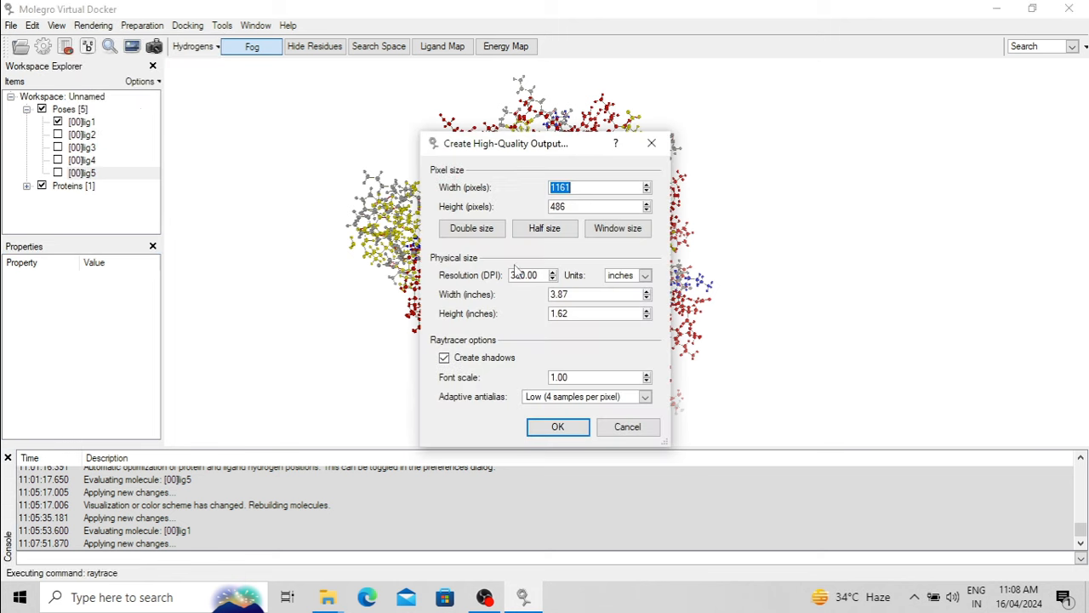
left_click(562, 430)
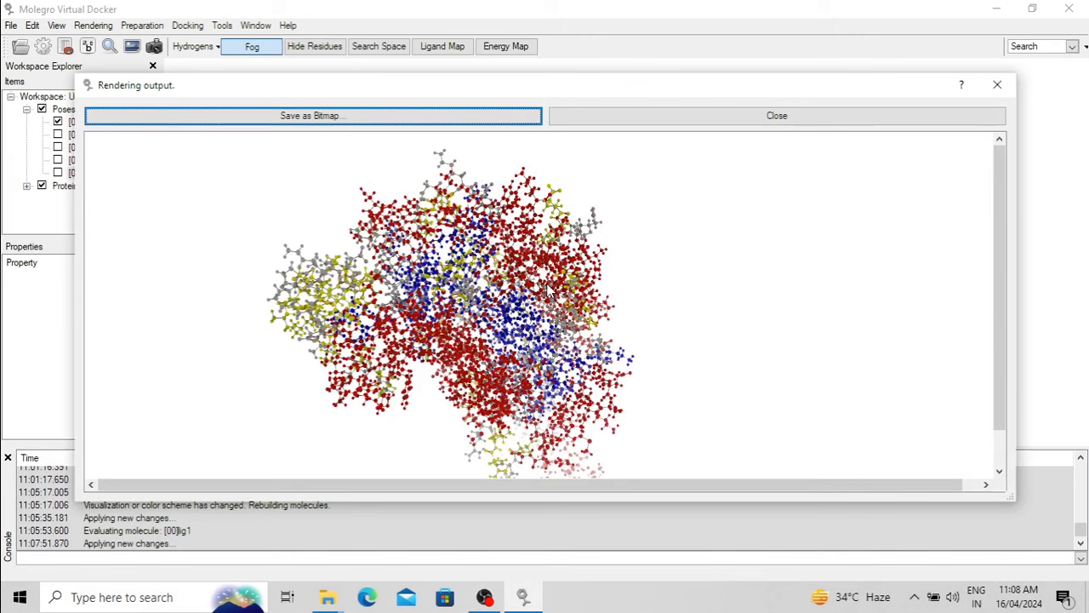
Save the rendered image to the Desktop as a PNG named output, and close the rendering output
left_click(295, 115)
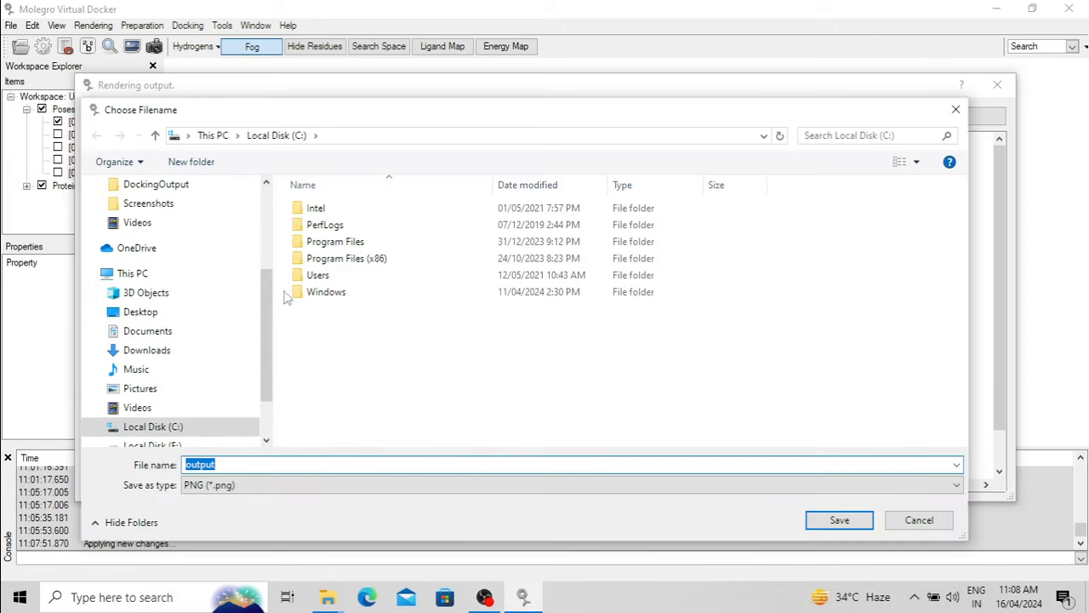
scroll(266, 302, "up", 3)
left_click(140, 216)
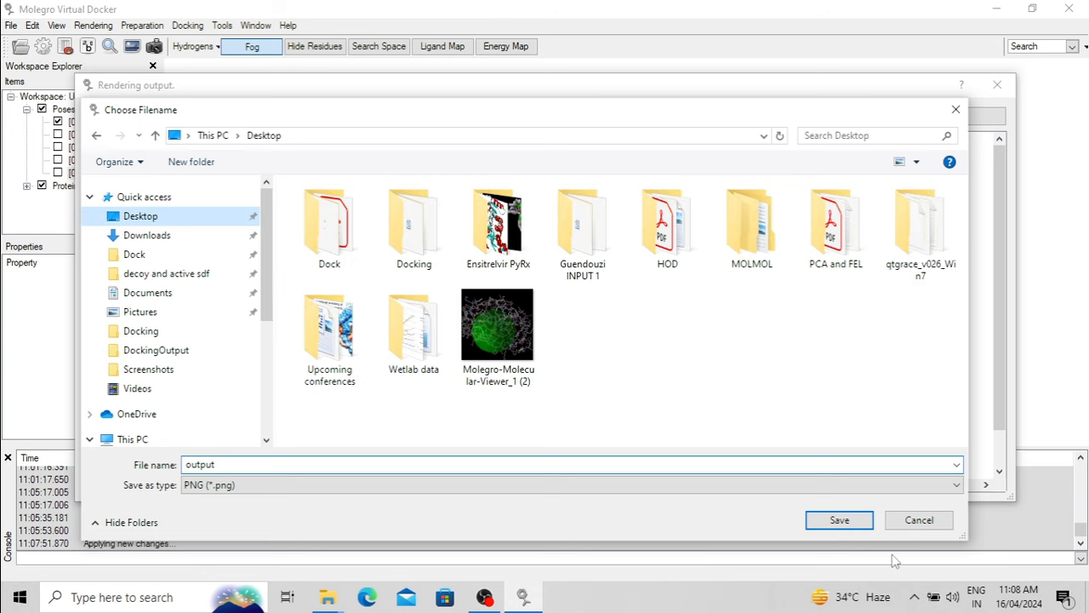
left_click(853, 521)
left_click(916, 118)
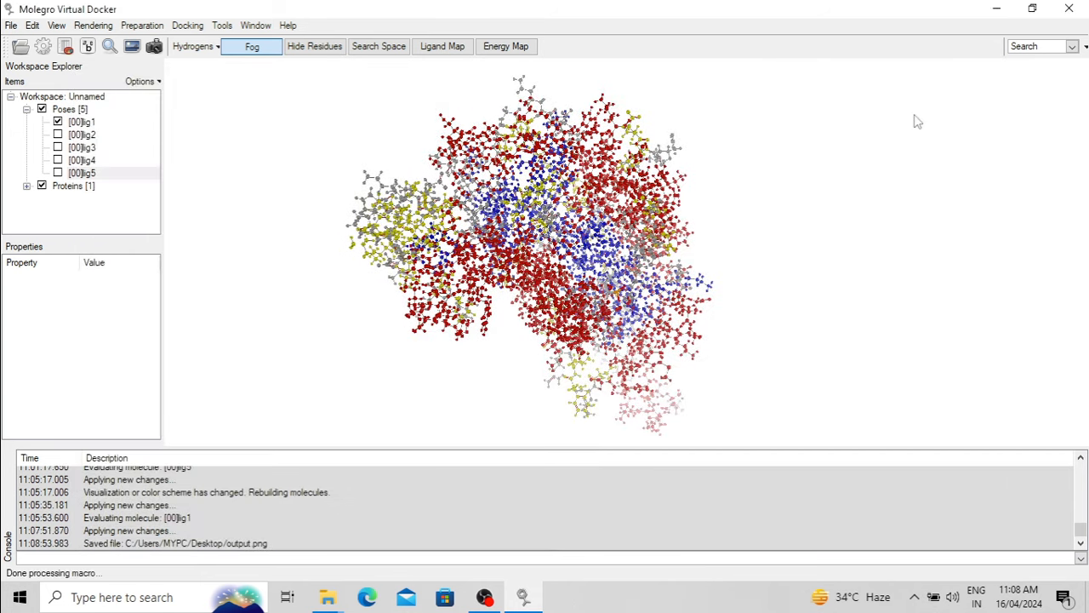
Go to the desktop, open the output image, and inspect the rendered protein up close before closing the viewer
left_click(996, 15)
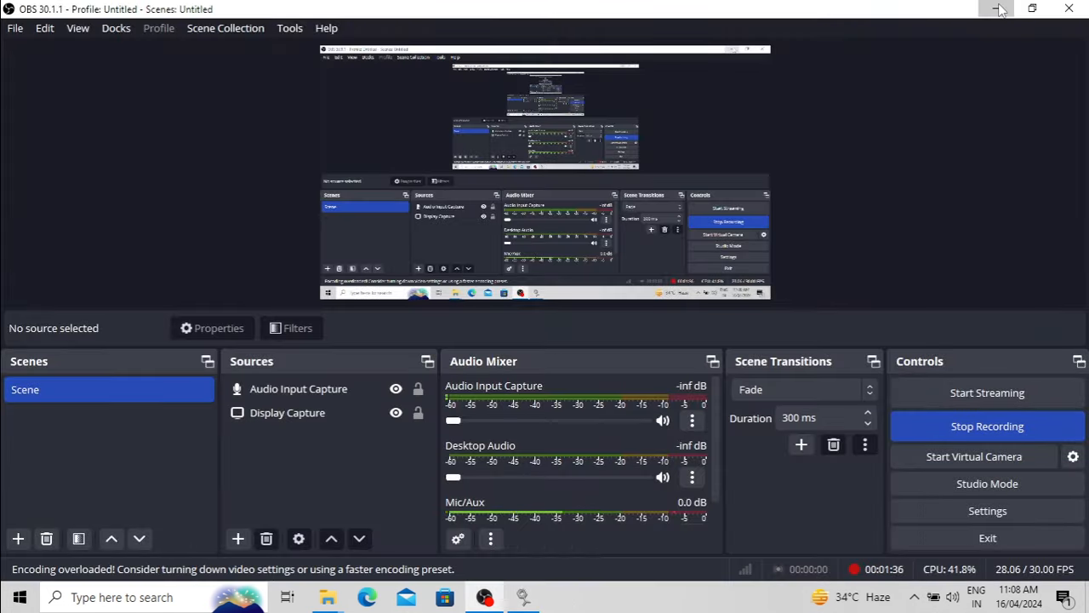
left_click(992, 10)
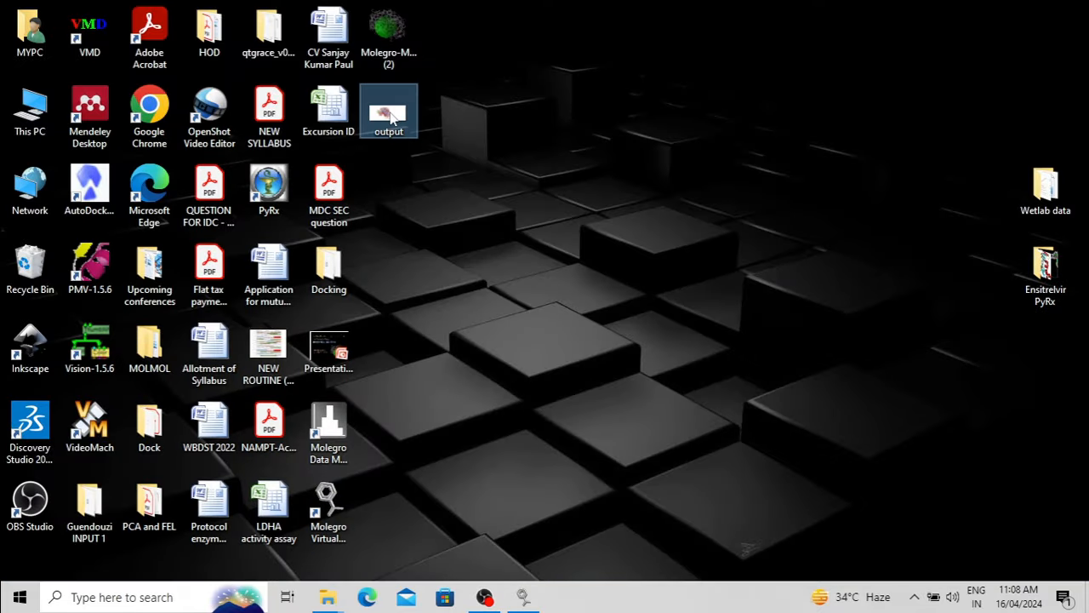
double_click(390, 116)
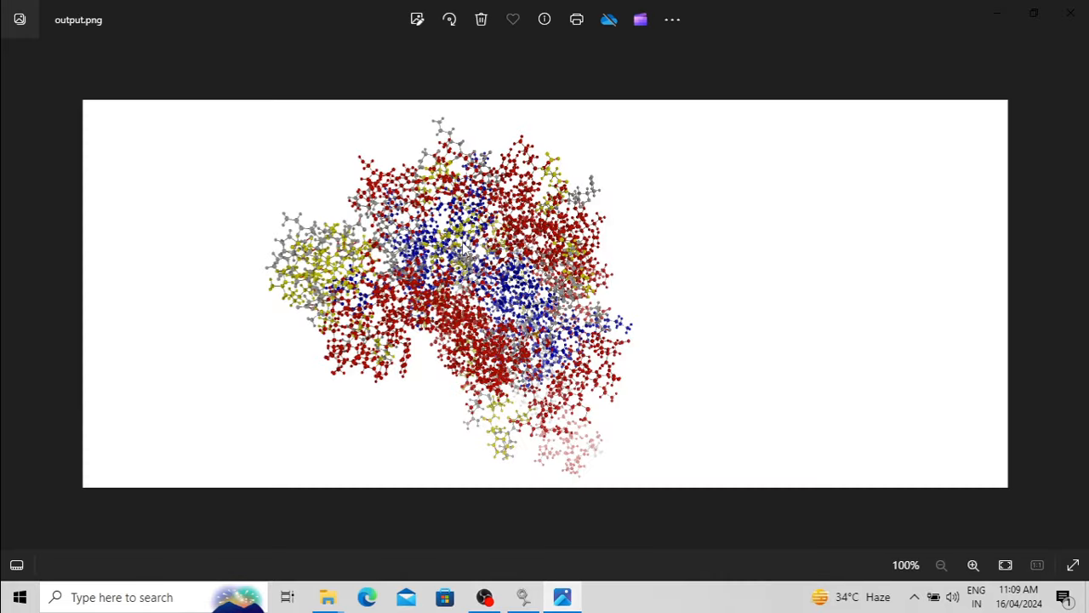
scroll(420, 266, "up", 5)
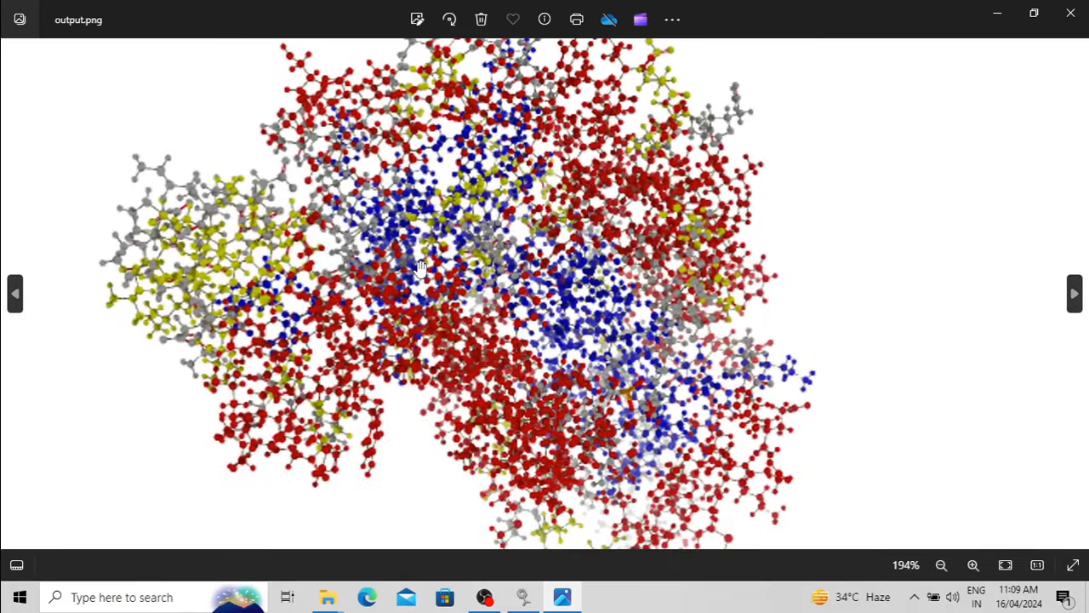
scroll(419, 267, "down", 5)
left_click(1070, 13)
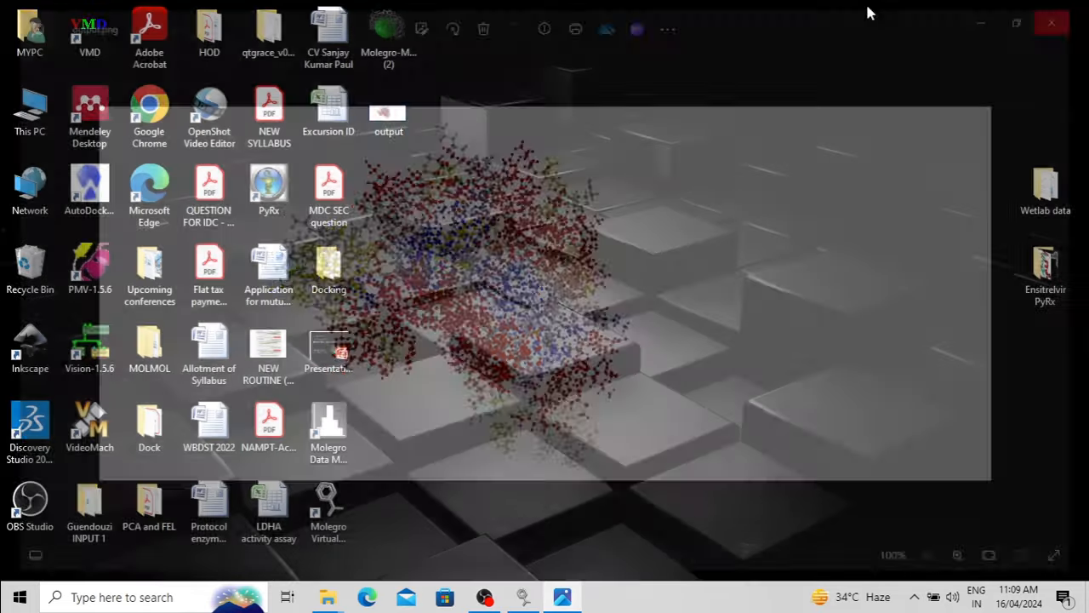
left_click(651, 276)
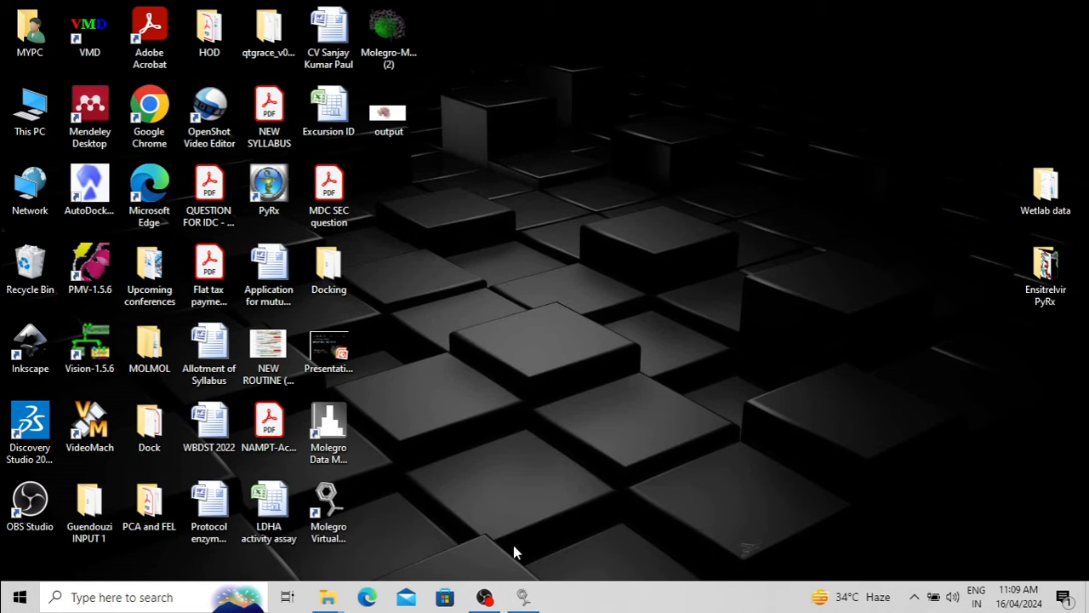
Switch back to Molegro Virtual Docker and quit the program
left_click(485, 597)
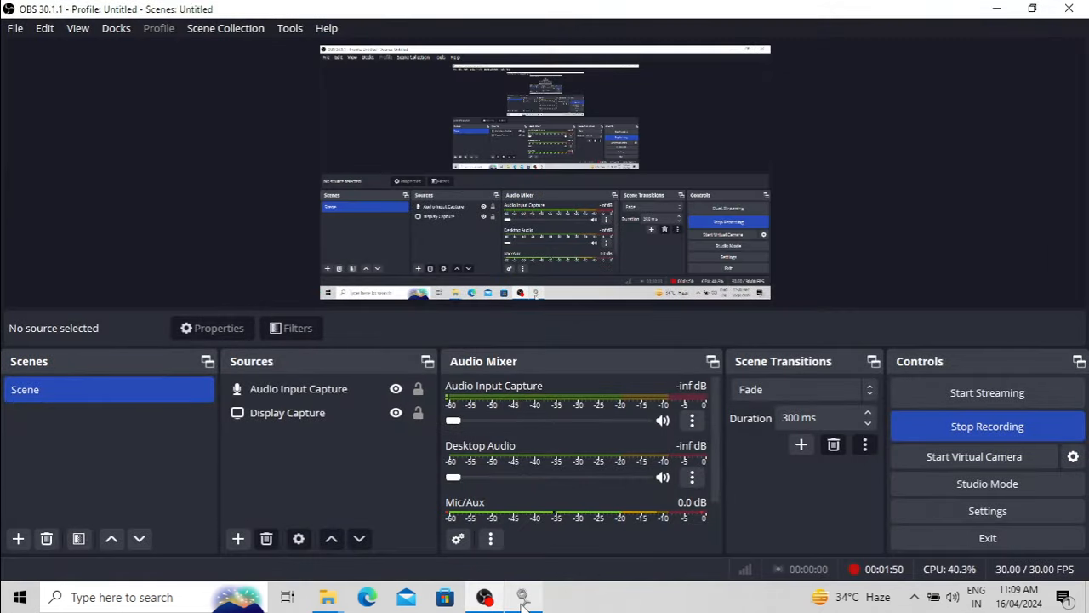
left_click(523, 598)
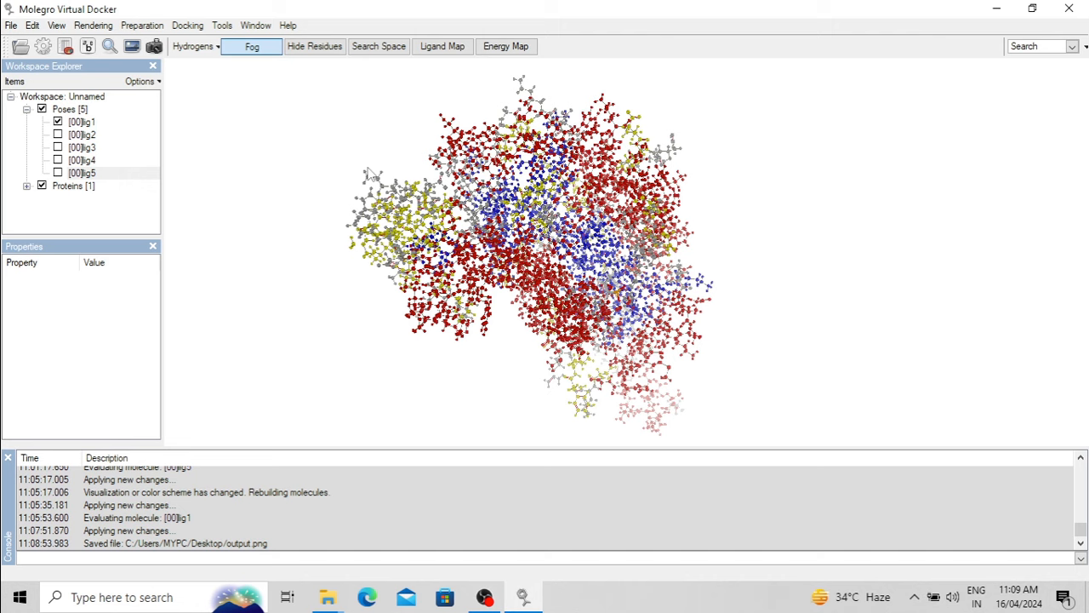
right_click_drag(296, 140, 711, 242)
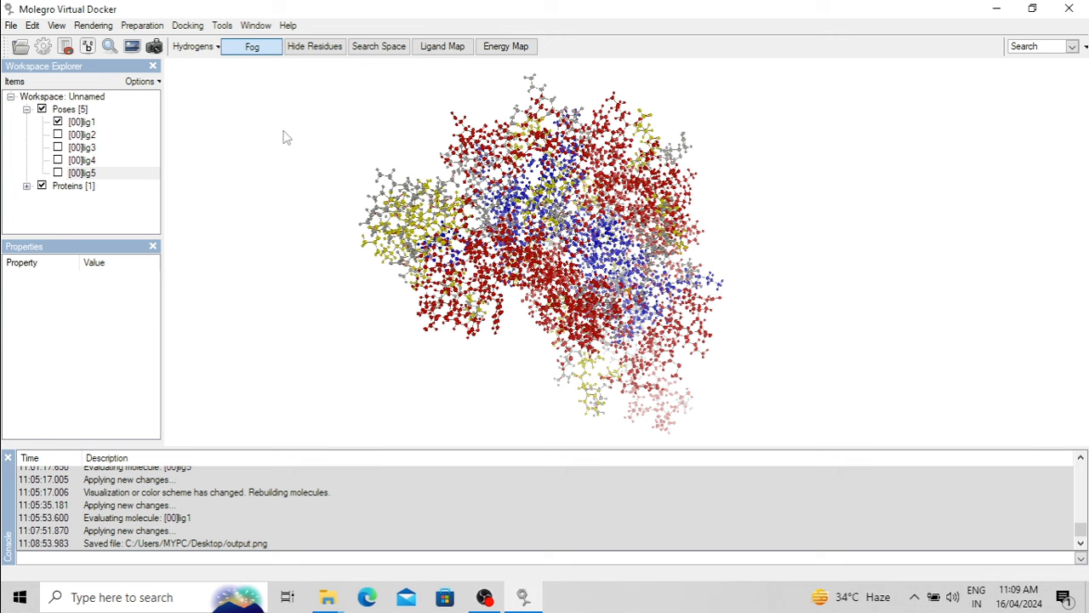
left_click(1073, 9)
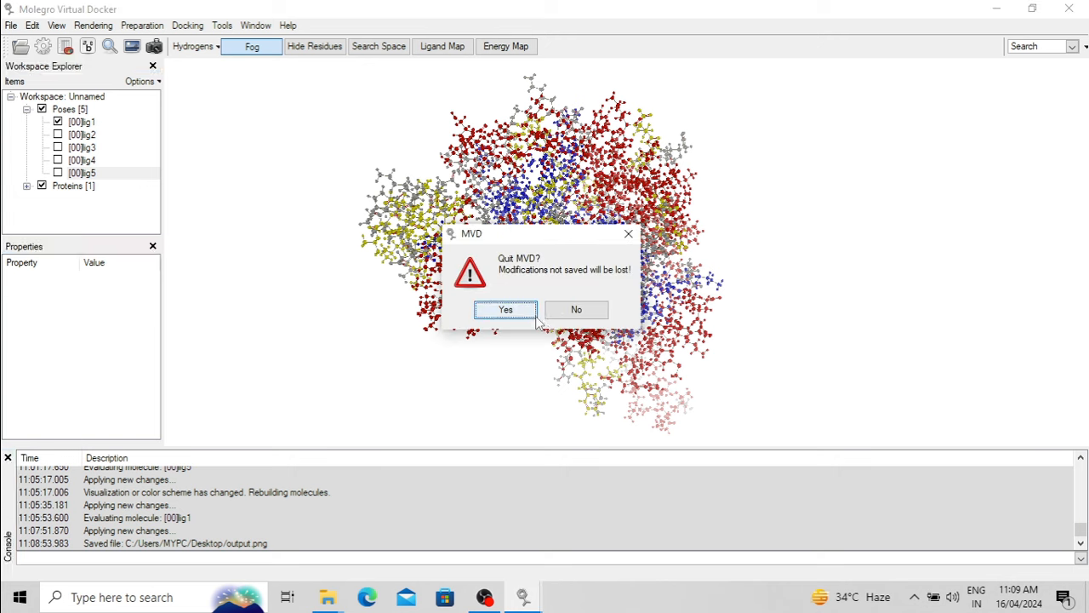